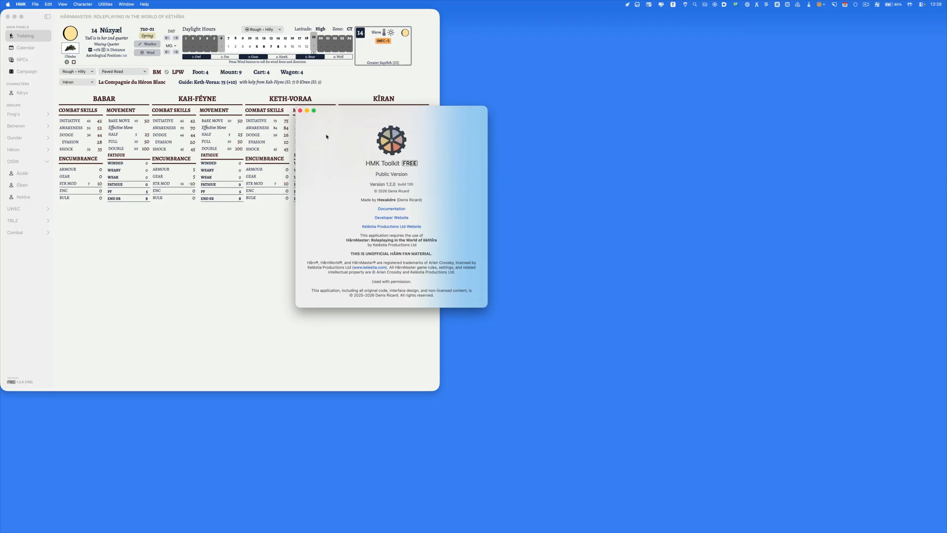
Close the About window and review the character sheets of Ázdâr, Élben and Nolóra in the OtSW group
click(300, 111)
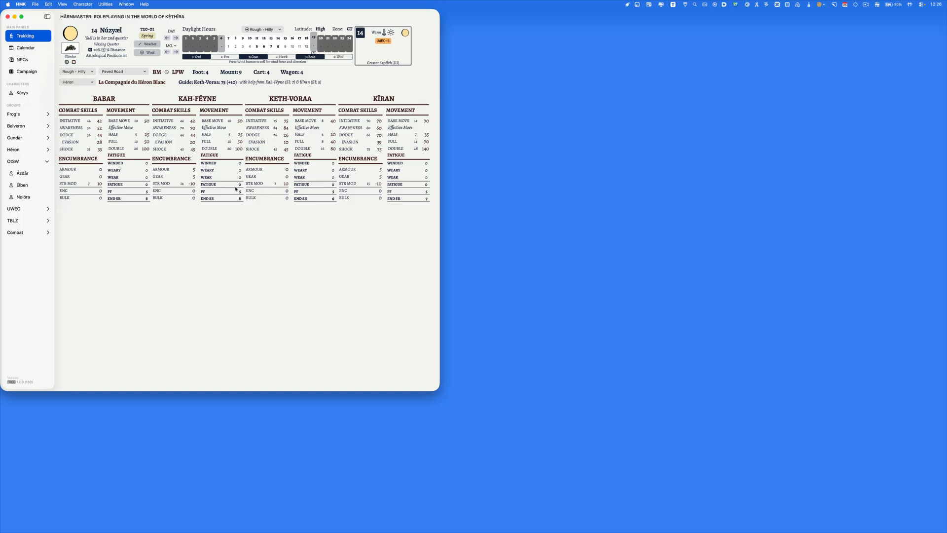
click(29, 173)
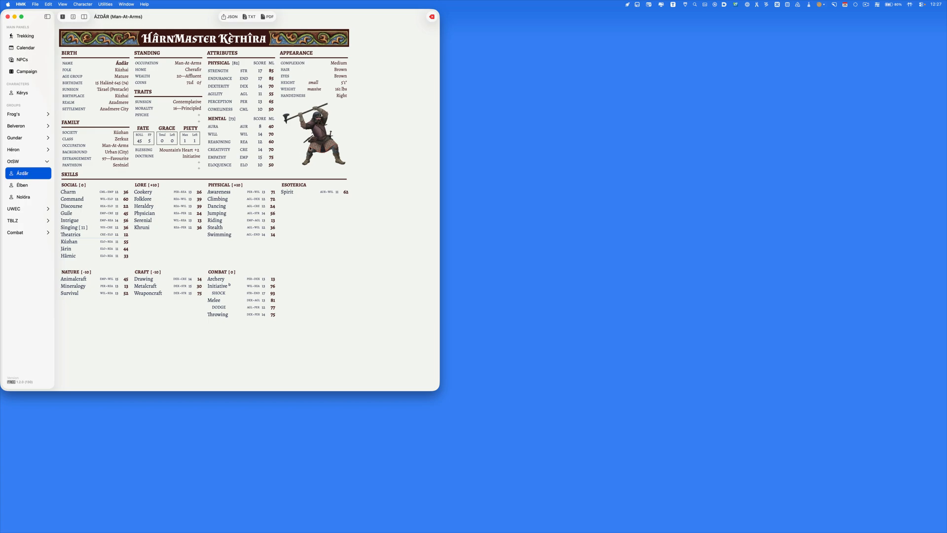
click(22, 185)
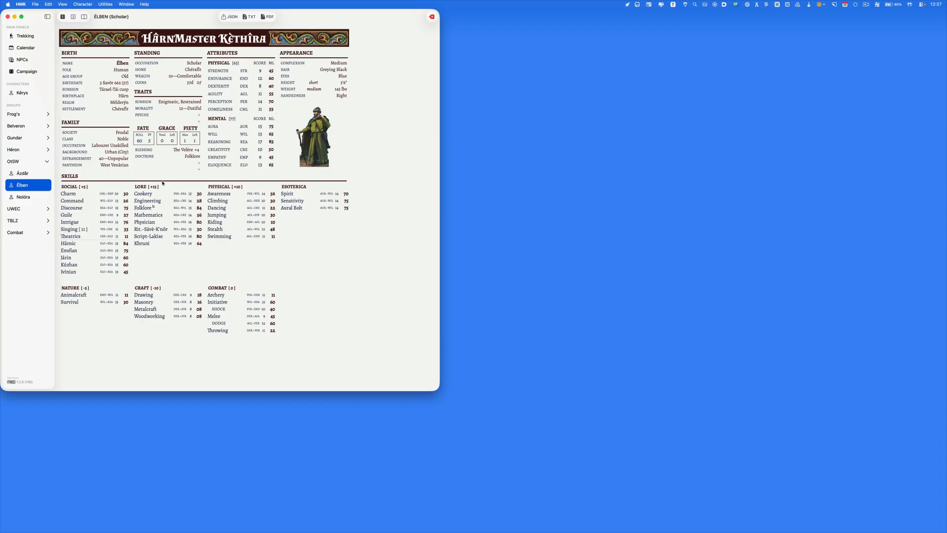
click(23, 198)
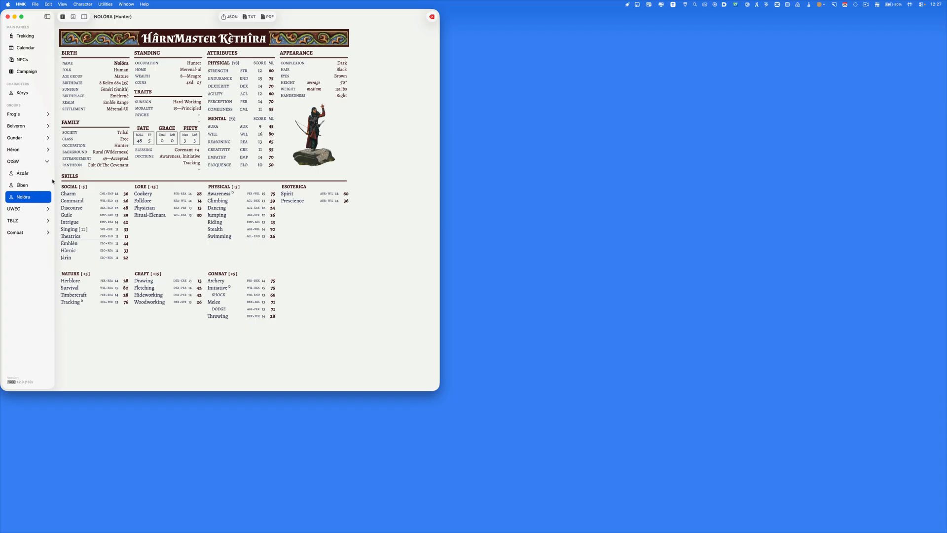
Permanently delete the characters Nolóra, Élben and Ázdâr from the OtSW group
click(432, 17)
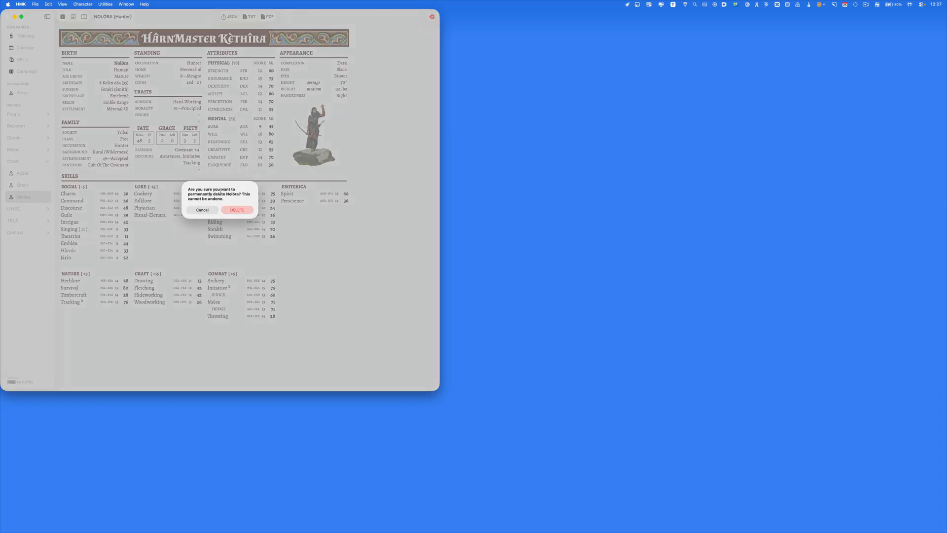
key(Return)
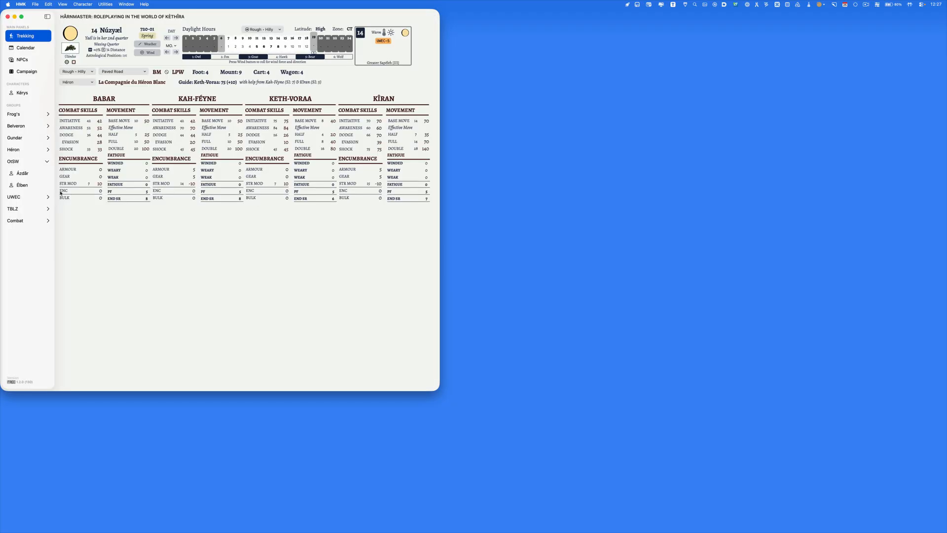
click(22, 185)
click(431, 16)
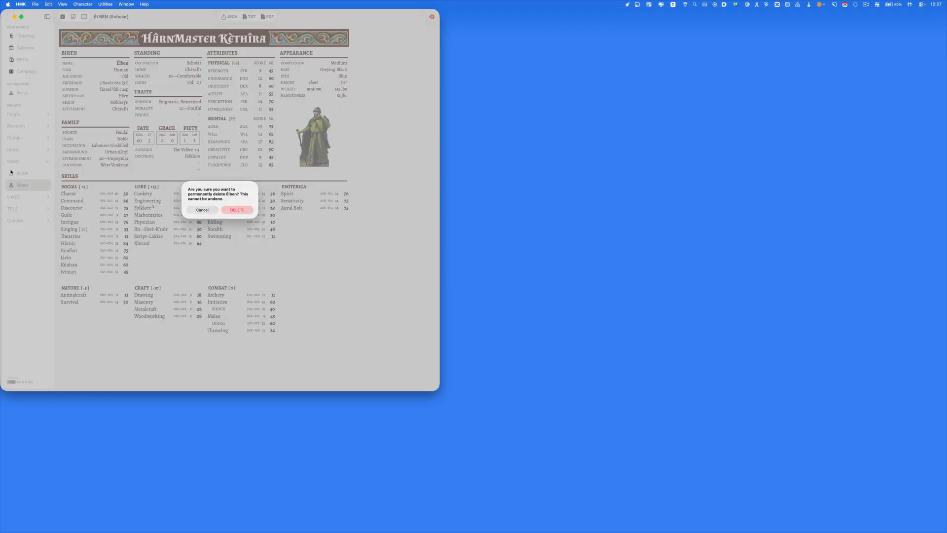
key(Return)
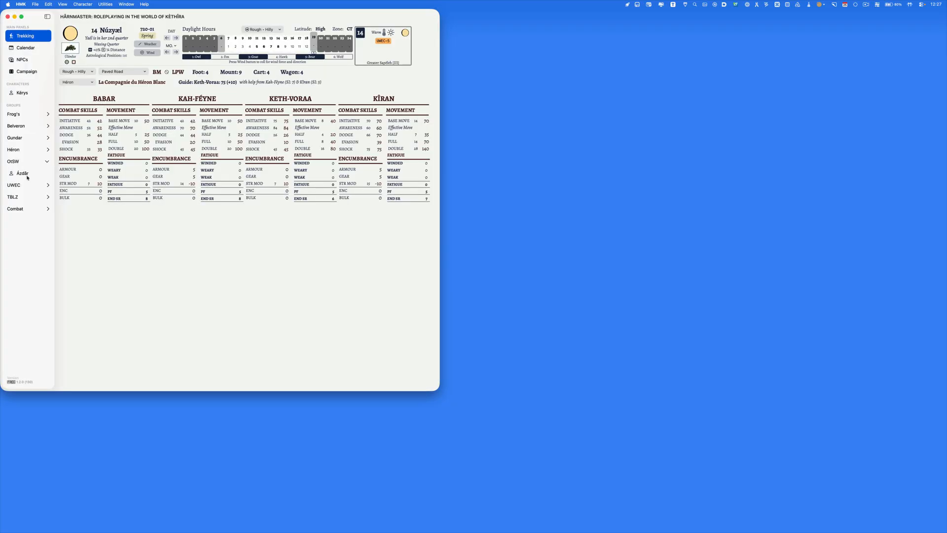
click(49, 172)
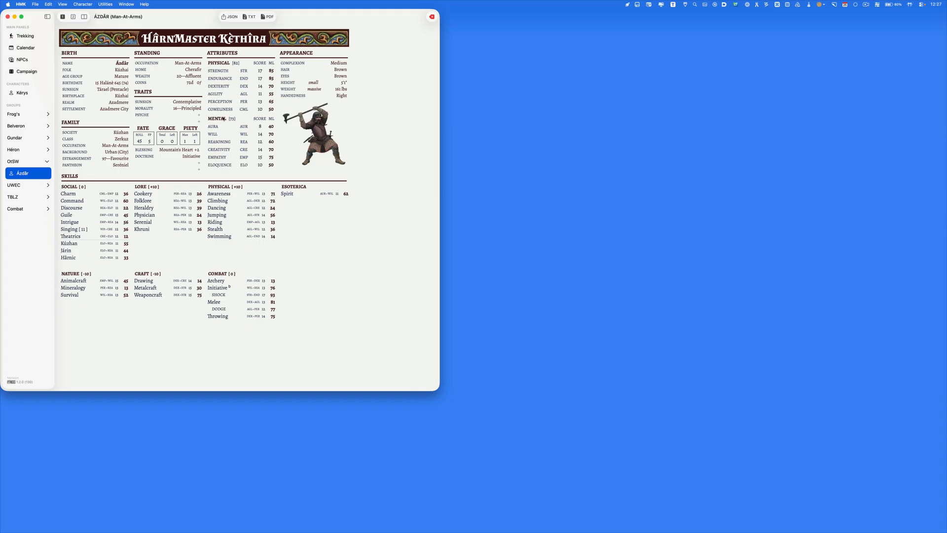
click(431, 17)
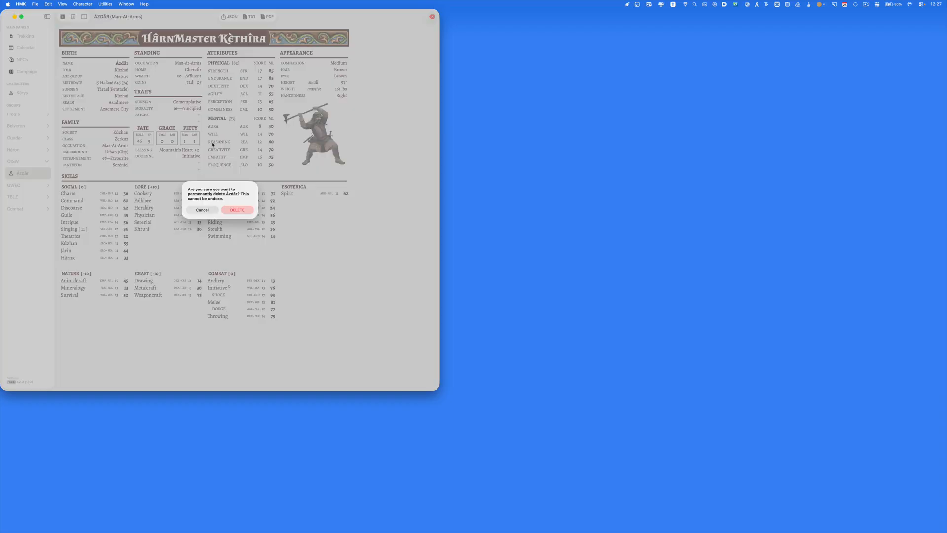
click(237, 210)
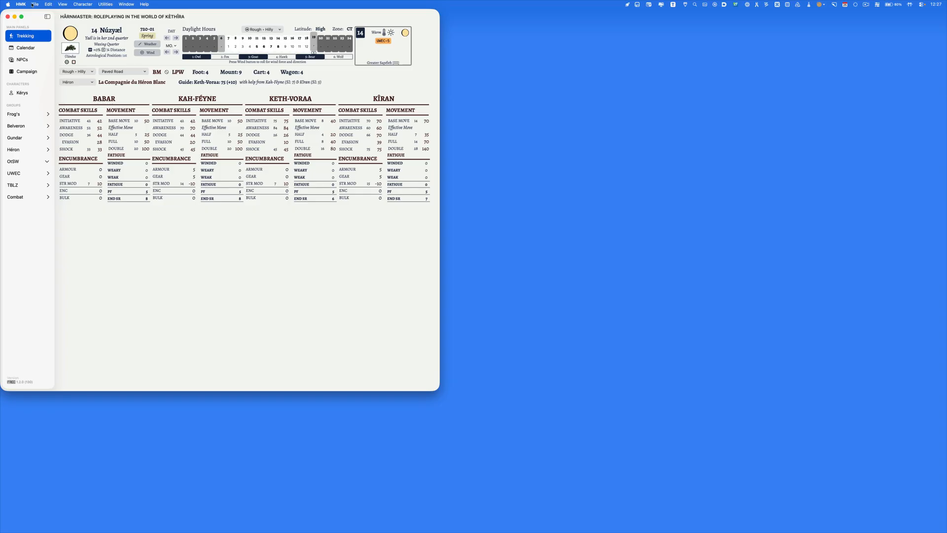
Add the pregenerated PCs to the character list
click(35, 5)
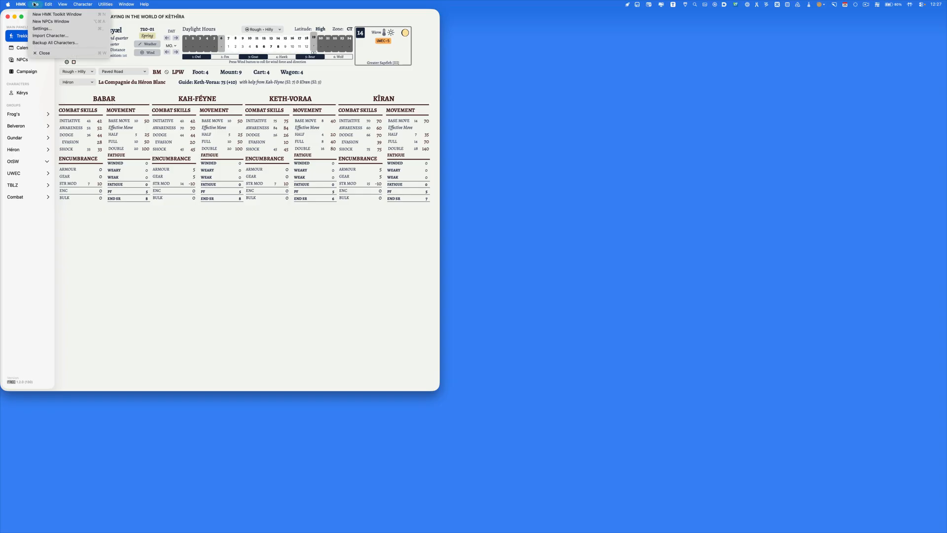
click(35, 4)
click(35, 4)
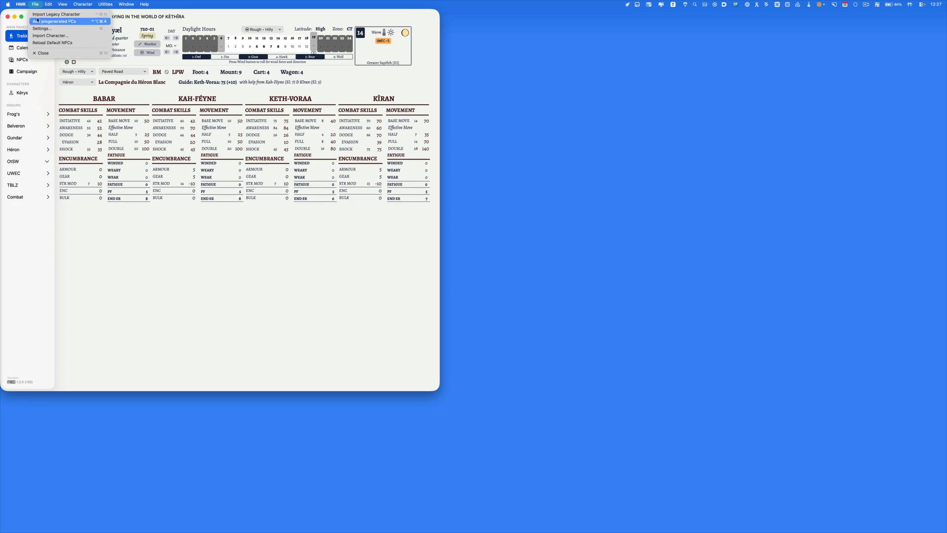
click(48, 22)
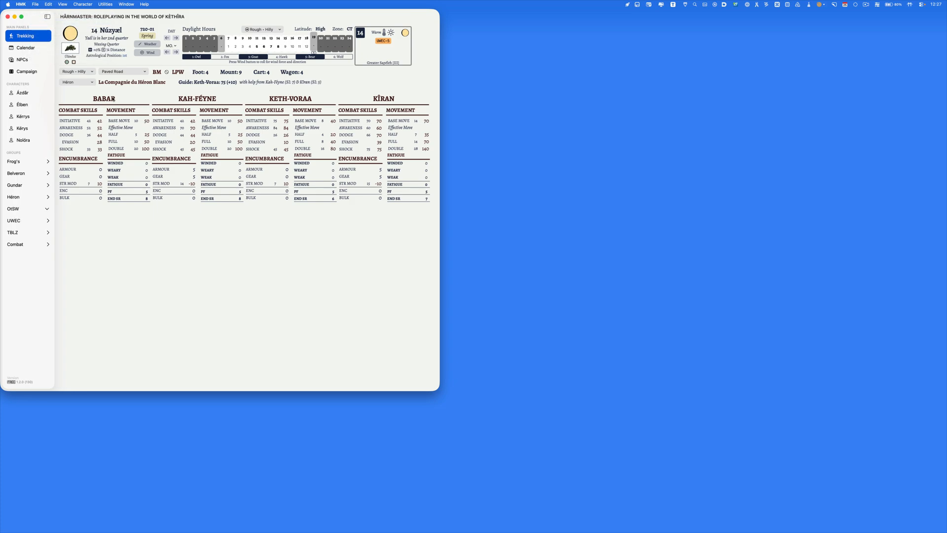
Move Ázdâr, Élben and Nolóra from the ungrouped characters into the OtSW group
click(29, 94)
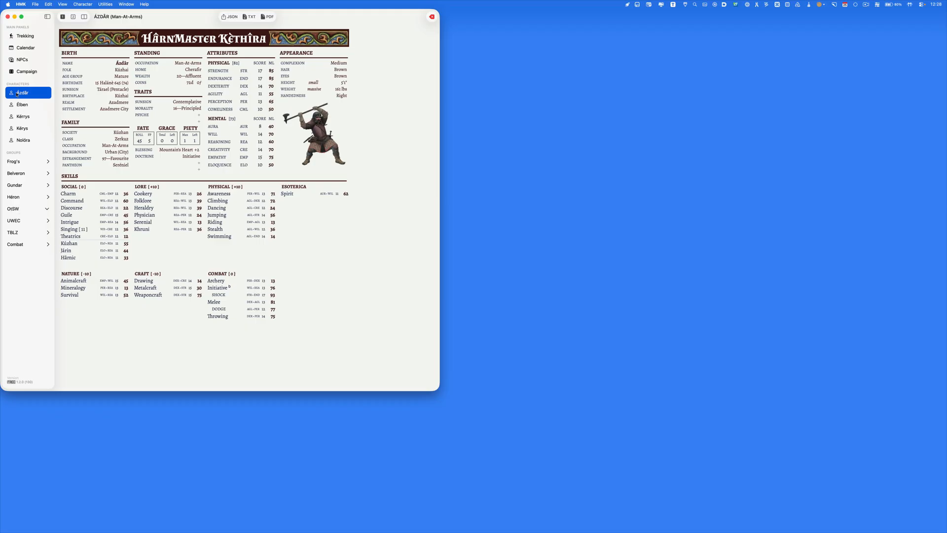
drag(17, 94, 14, 211)
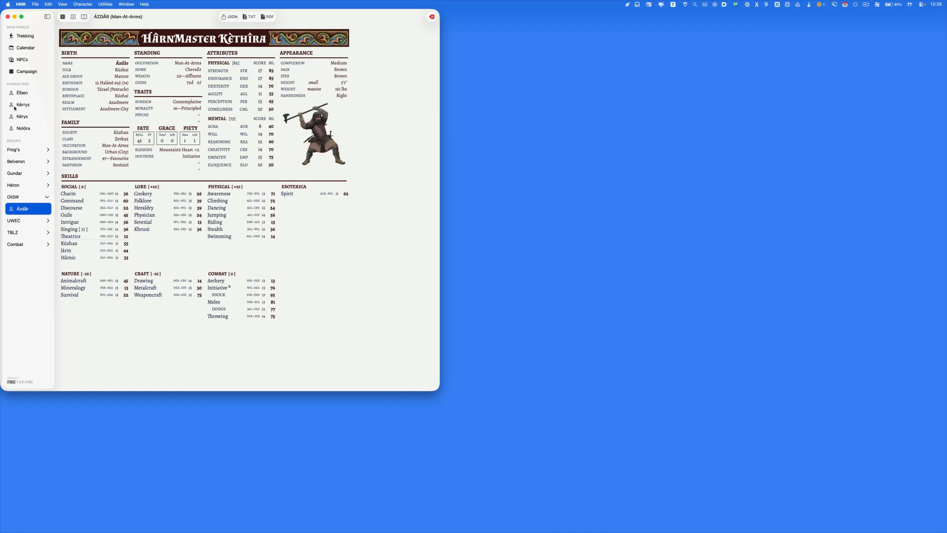
drag(19, 94, 17, 198)
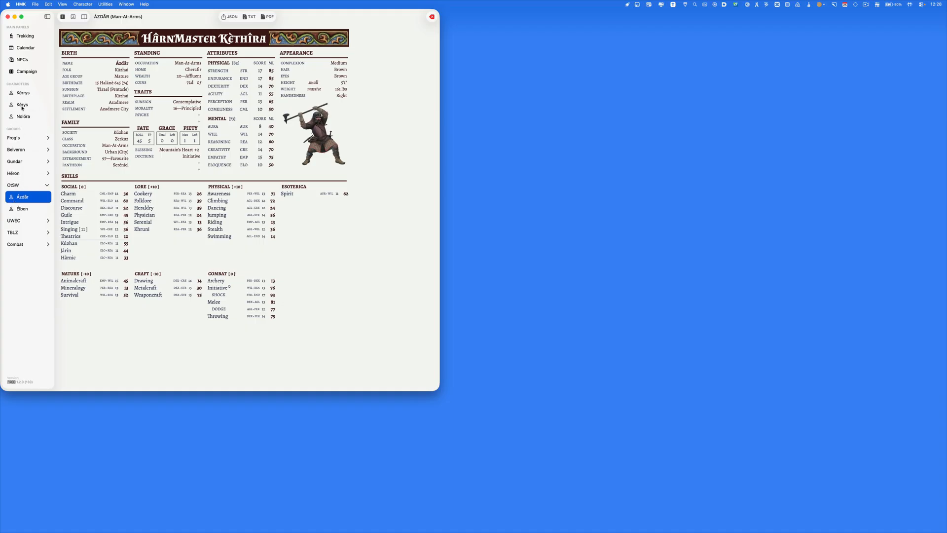
drag(22, 117, 19, 188)
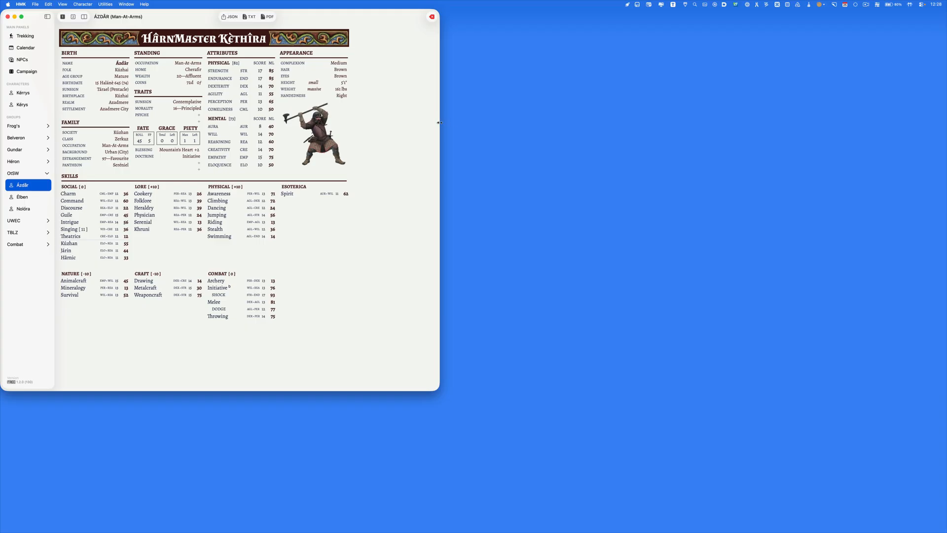
Narrow the main window to the character sheet's width and check the Settings notes on Narrow Mode and Extended Skill Info
drag(439, 122, 355, 124)
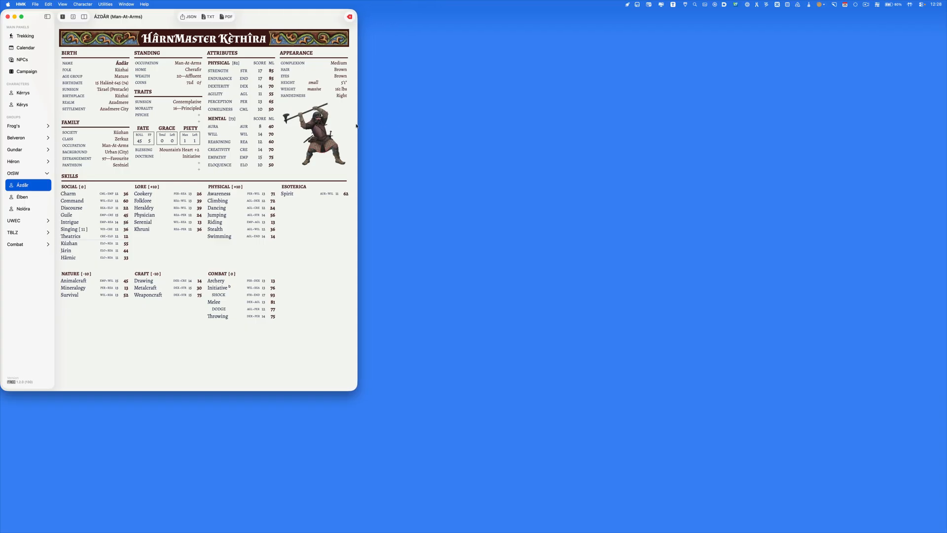
key(super+comma)
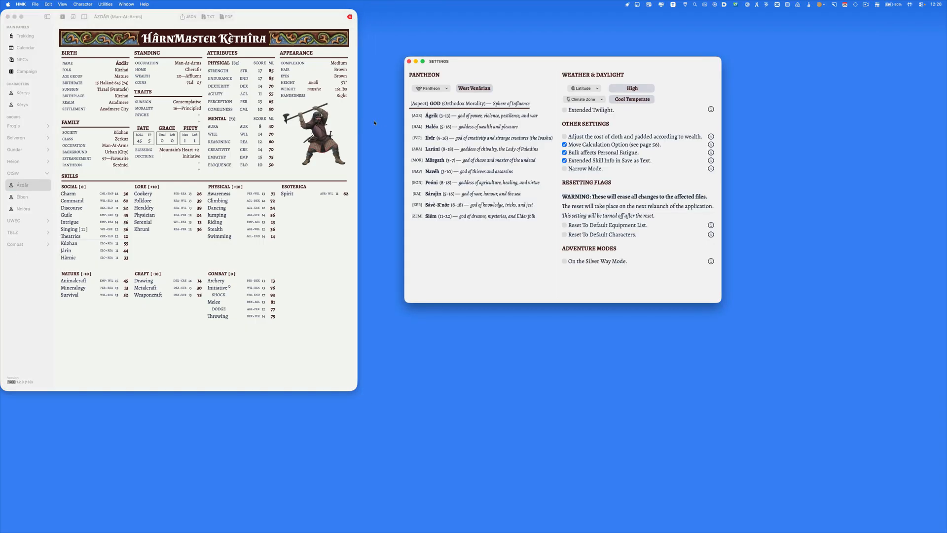
drag(519, 67, 471, 119)
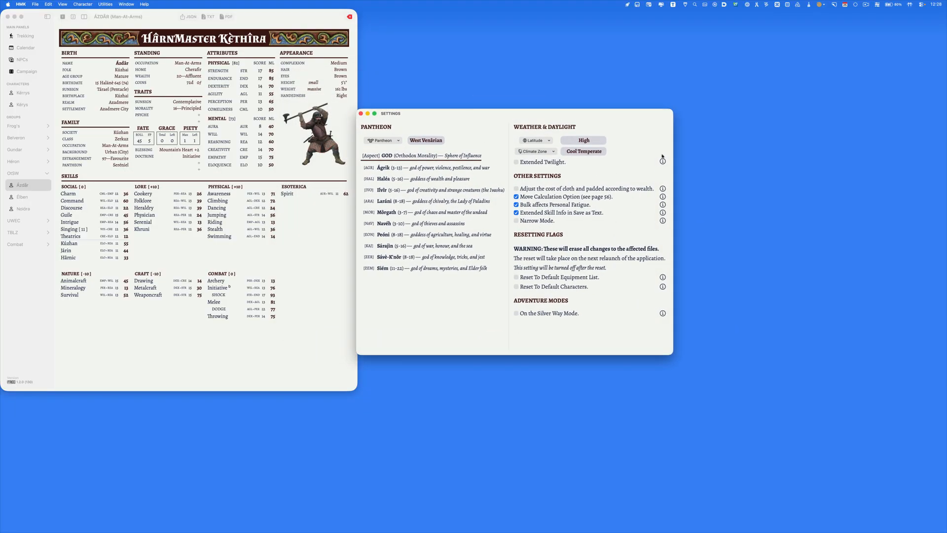
click(663, 221)
click(663, 221)
click(662, 212)
click(663, 213)
Open the Skills Development window and move the Settings window clear of it
click(73, 4)
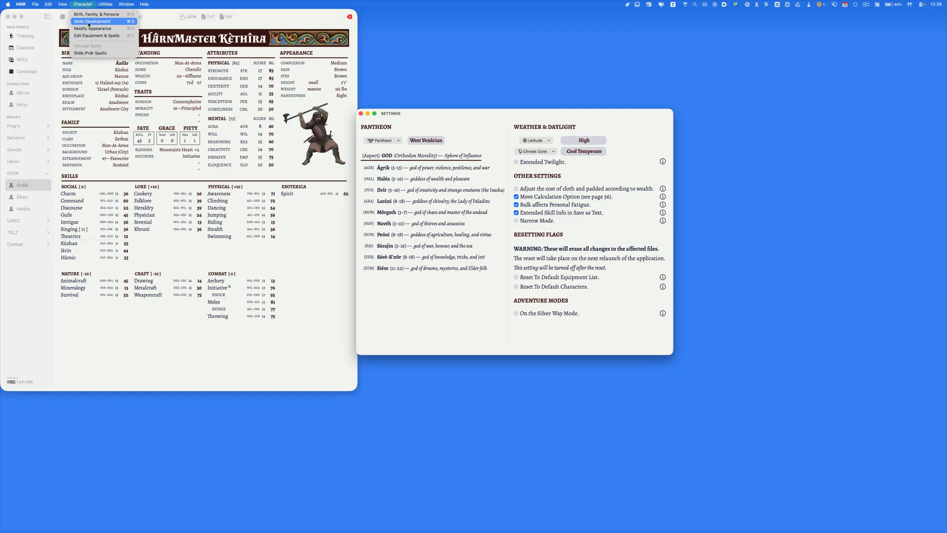
click(90, 21)
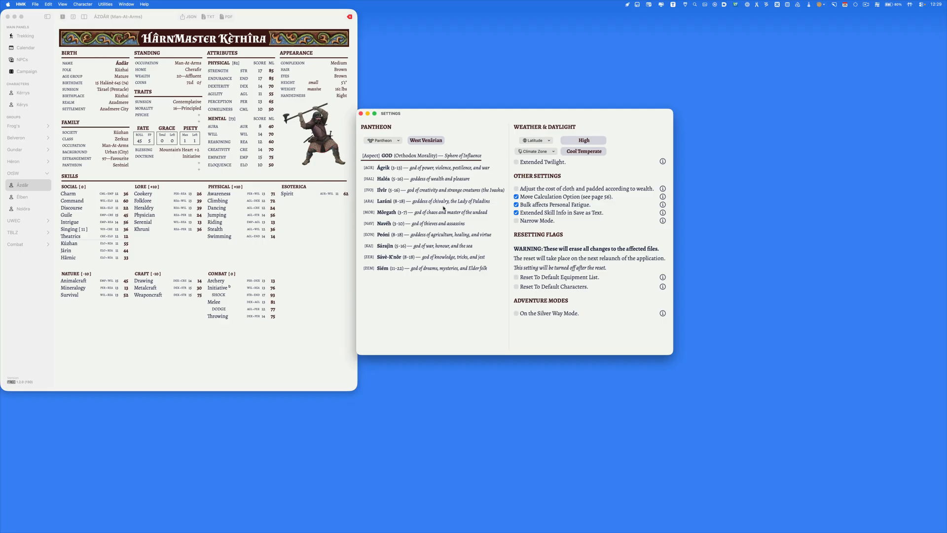
drag(491, 113, 614, 86)
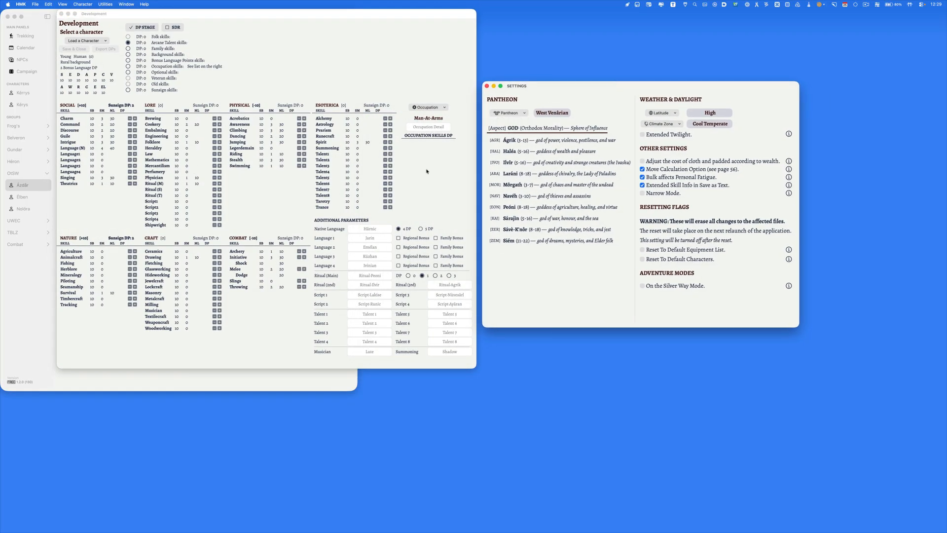
Enable Narrow Mode, then shrink the Development window to fit its compact layout and reposition it over the main window
click(642, 194)
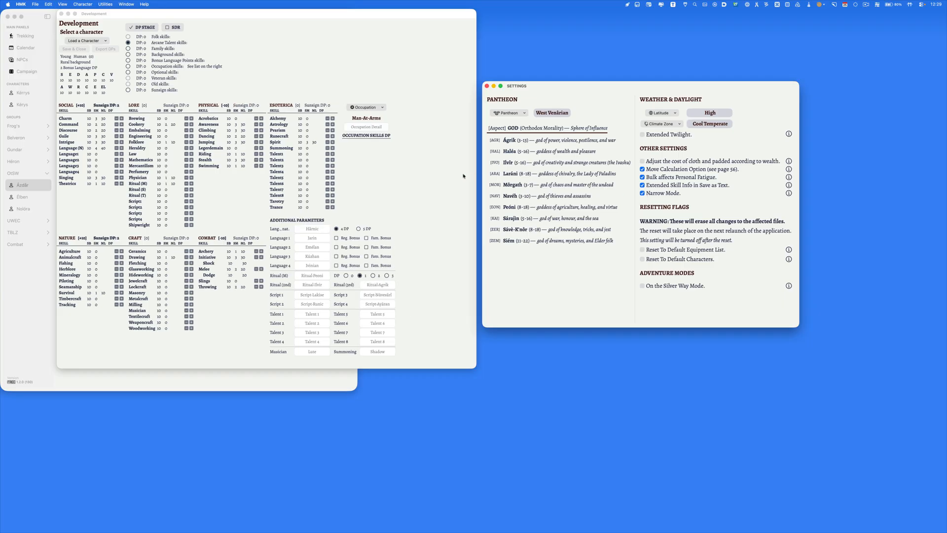
drag(478, 177, 402, 177)
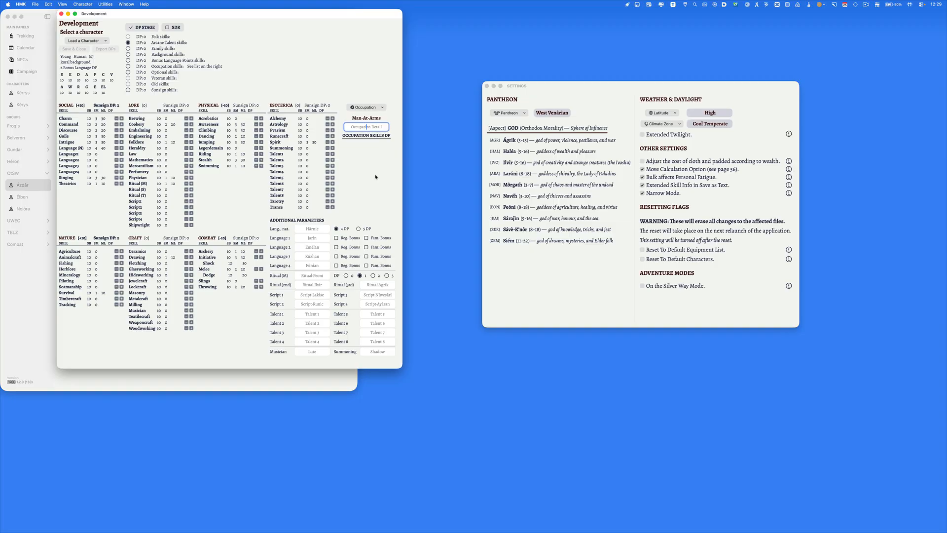
drag(318, 14, 272, 80)
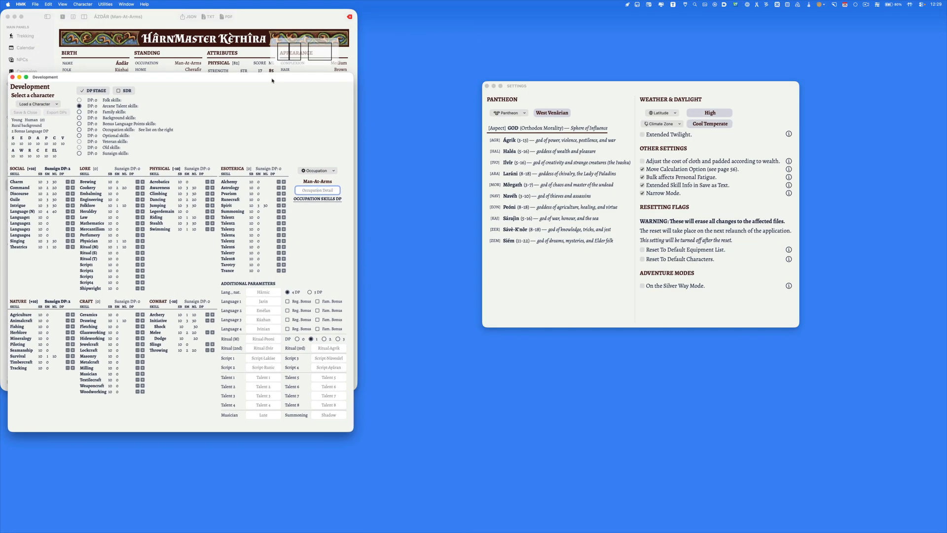
drag(272, 80, 377, 33)
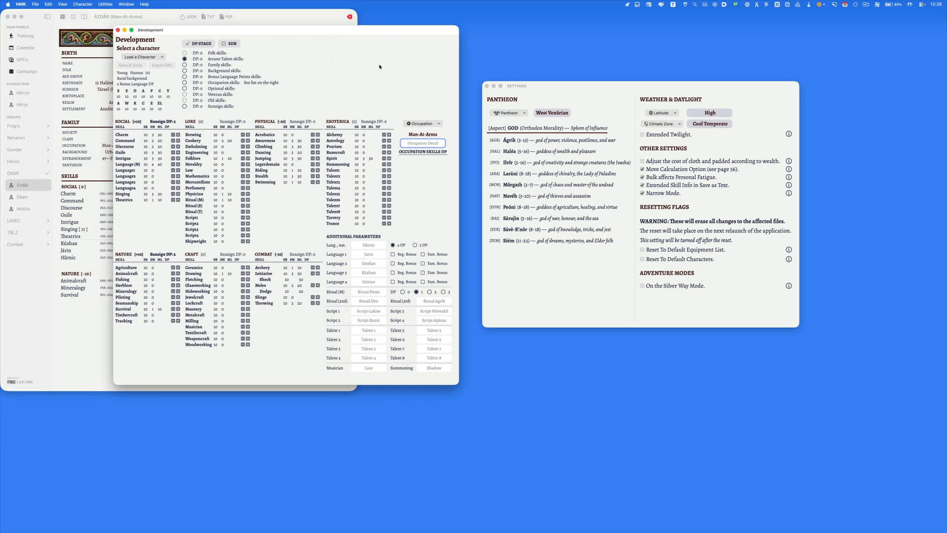
Display the Trekking panel in the main window, then turn Narrow Mode off and close Settings
click(48, 30)
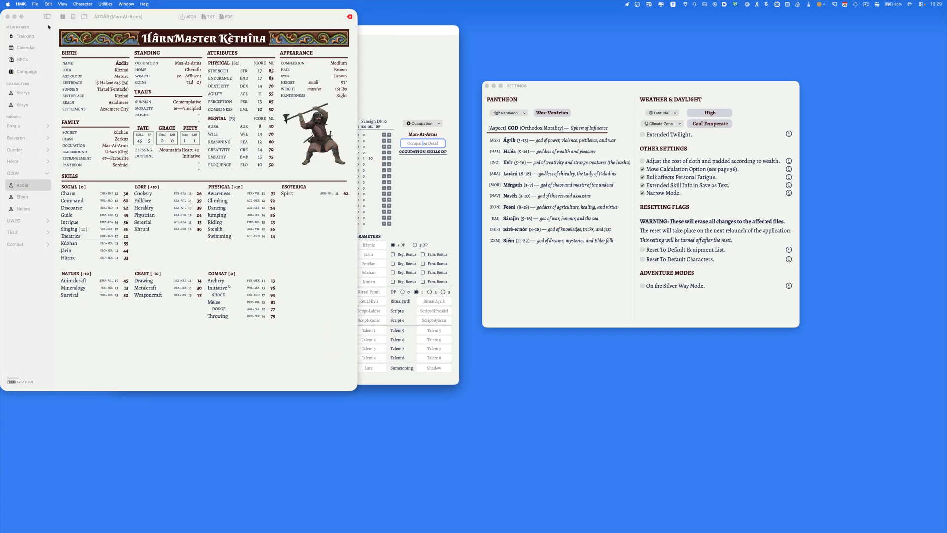
click(30, 36)
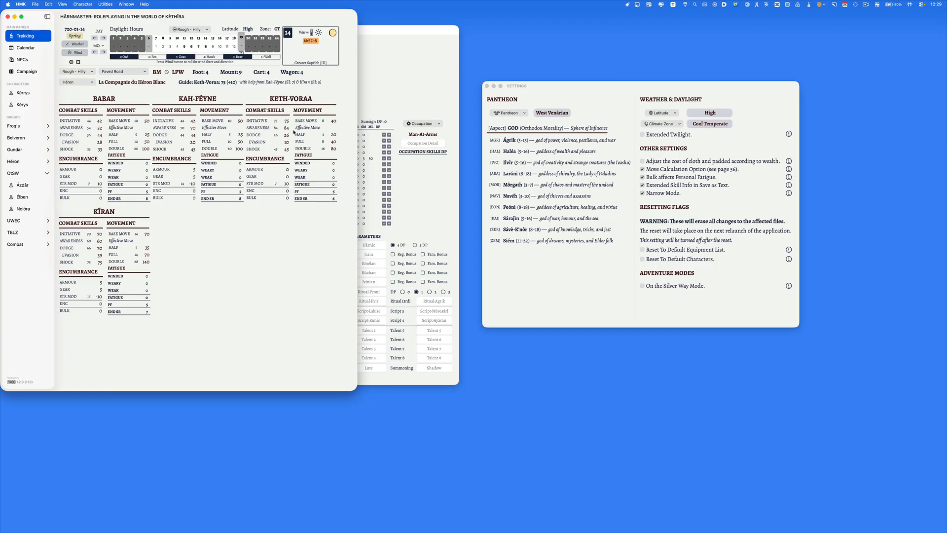
click(674, 192)
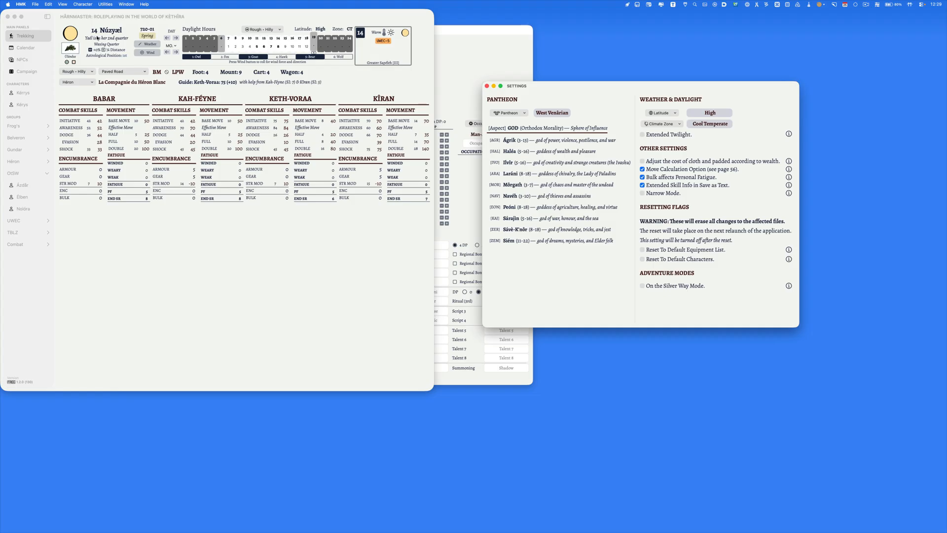
click(95, 26)
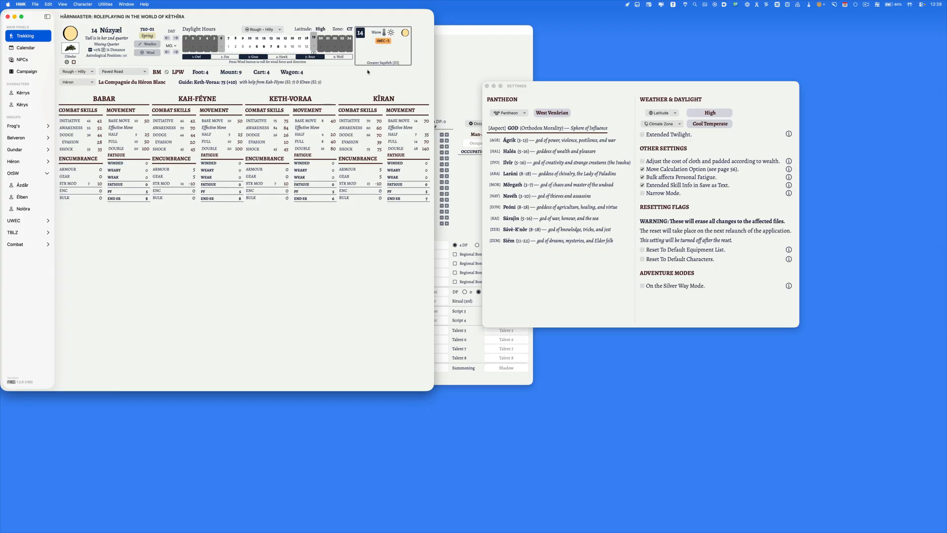
click(487, 86)
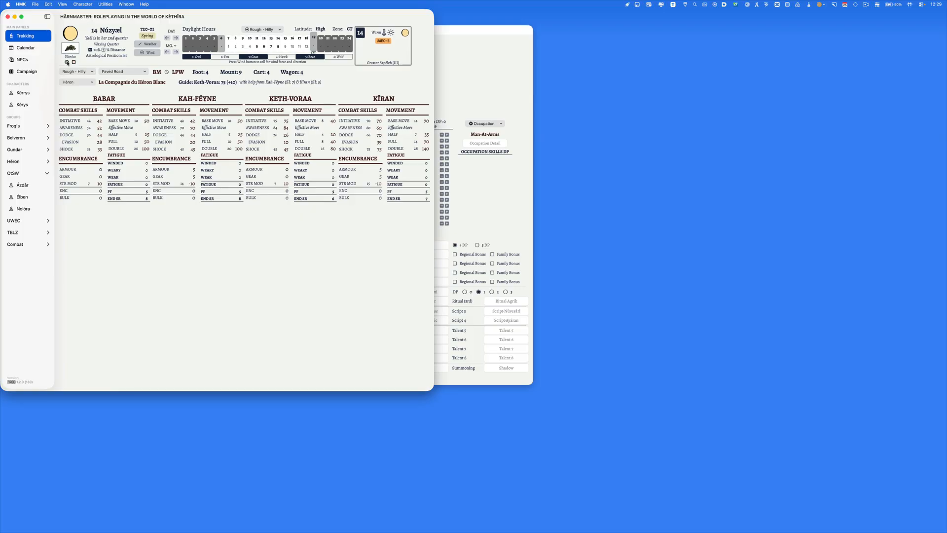
Show and hide the terrain and road legend on the Trekking panel
click(67, 62)
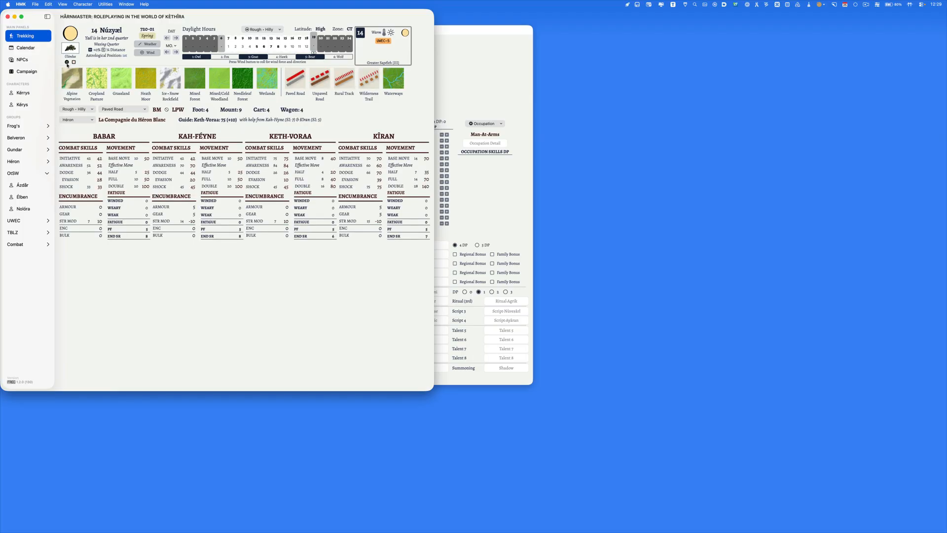
click(68, 62)
click(67, 62)
click(67, 62)
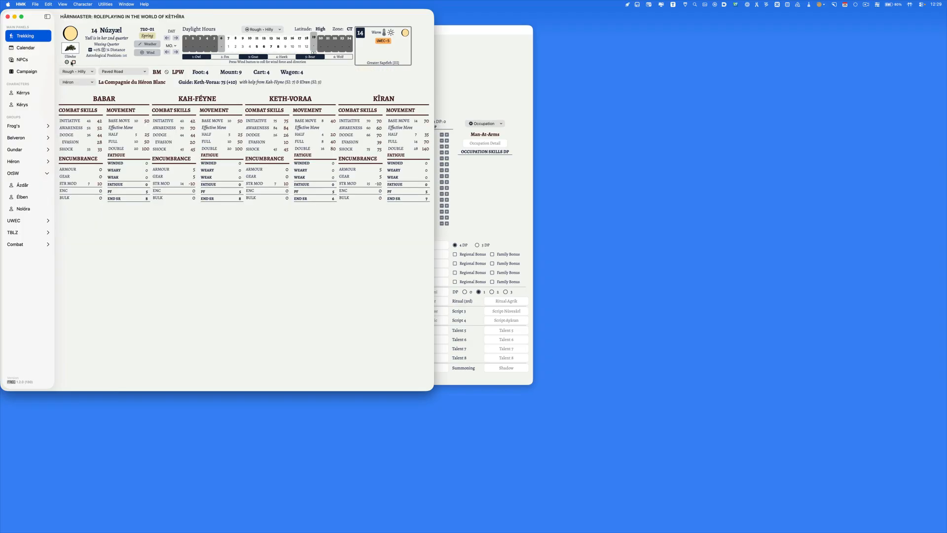
Show the dice roller on the Trekking panel and roll the D100, the D20 and the smallest die
click(74, 62)
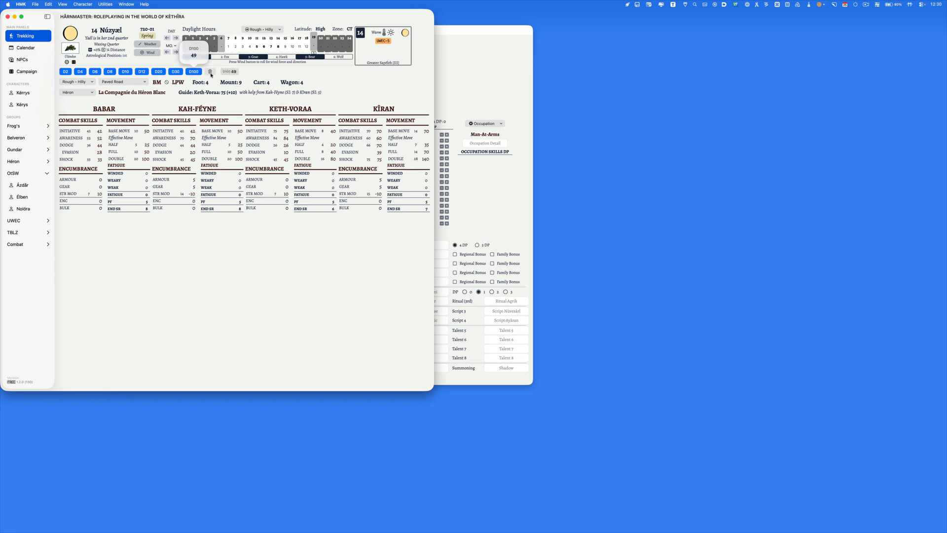
click(193, 72)
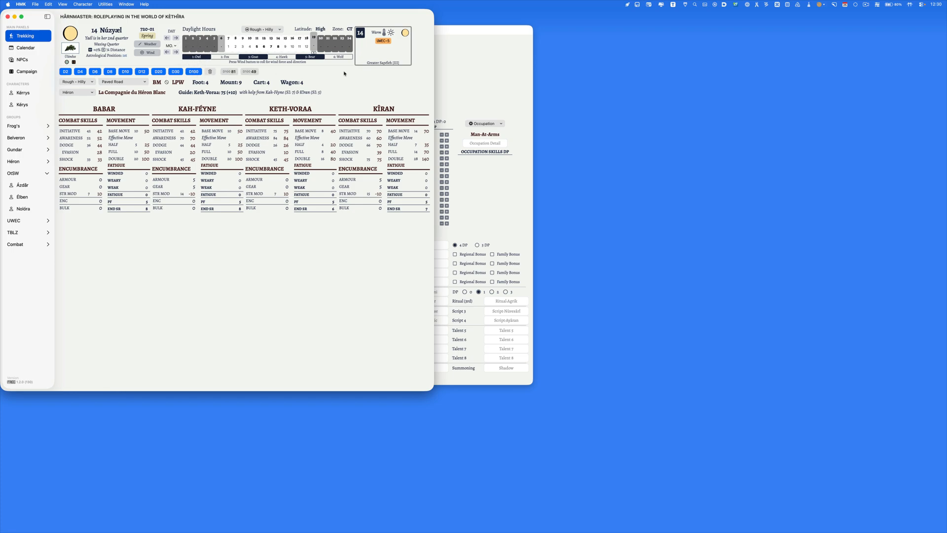
click(153, 73)
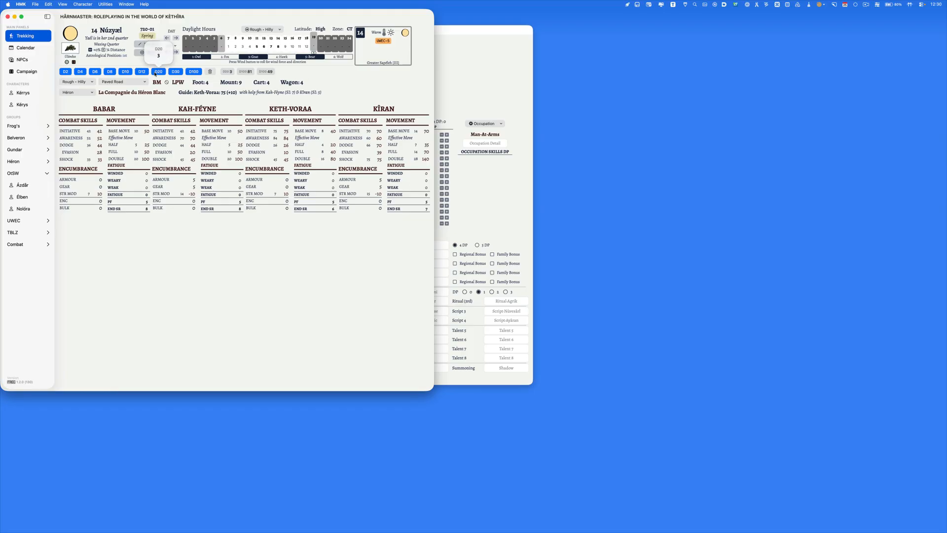
click(66, 72)
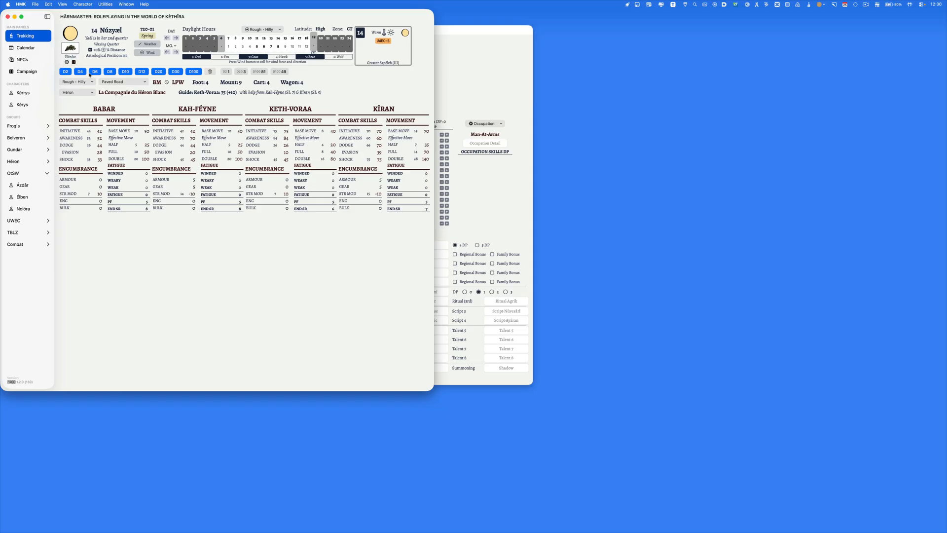
Open the weather editor for day 14, reset the weather for this day only, and close the editor
click(148, 44)
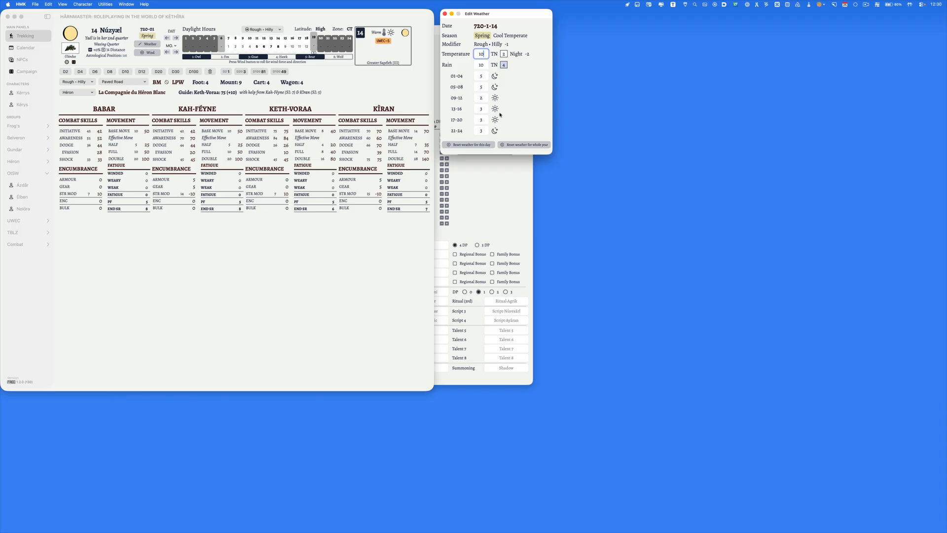
click(469, 146)
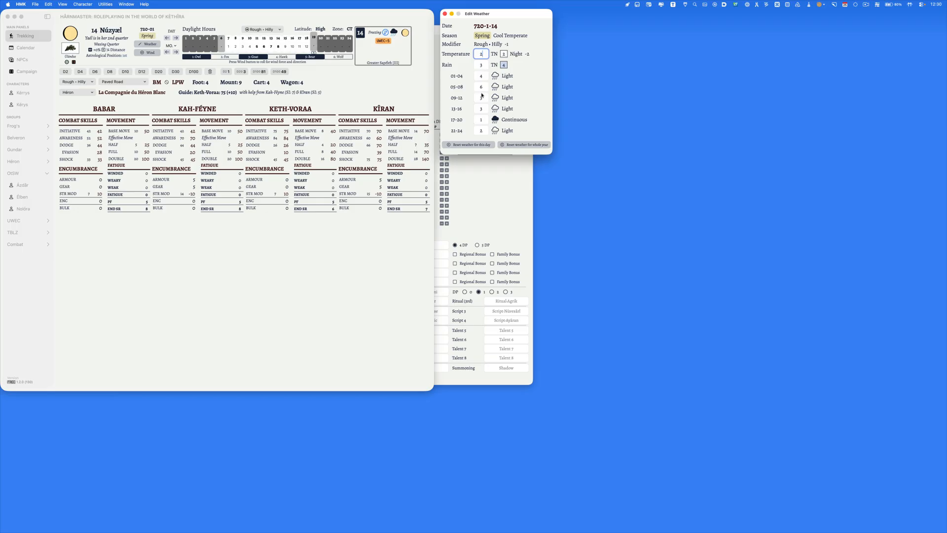
click(444, 14)
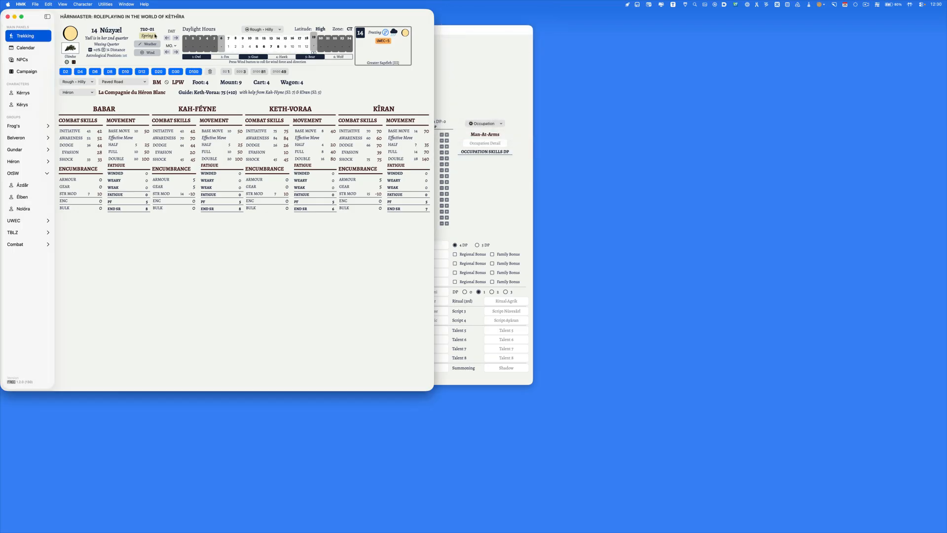
Display the Calendar, widen the main window slightly and show the month's list of religious ceremonies beside it
click(33, 47)
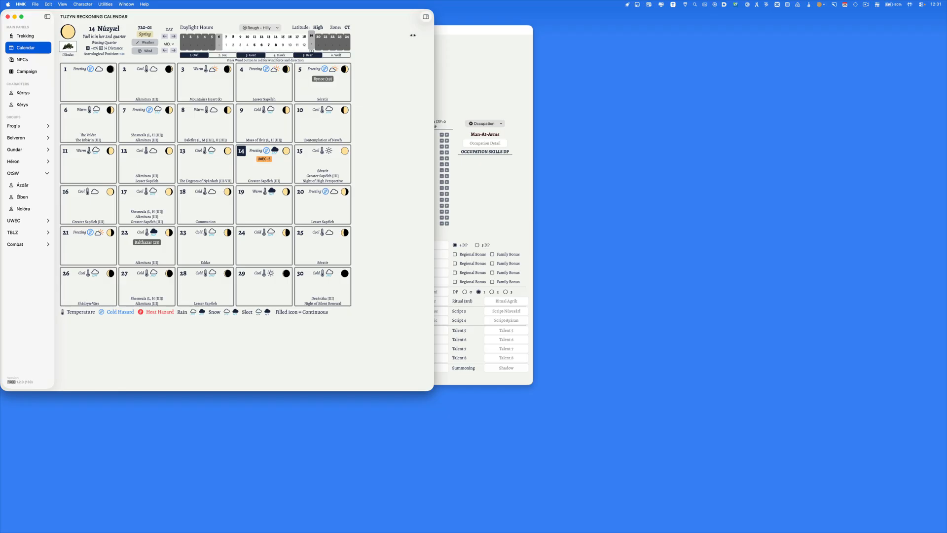
drag(413, 35, 447, 44)
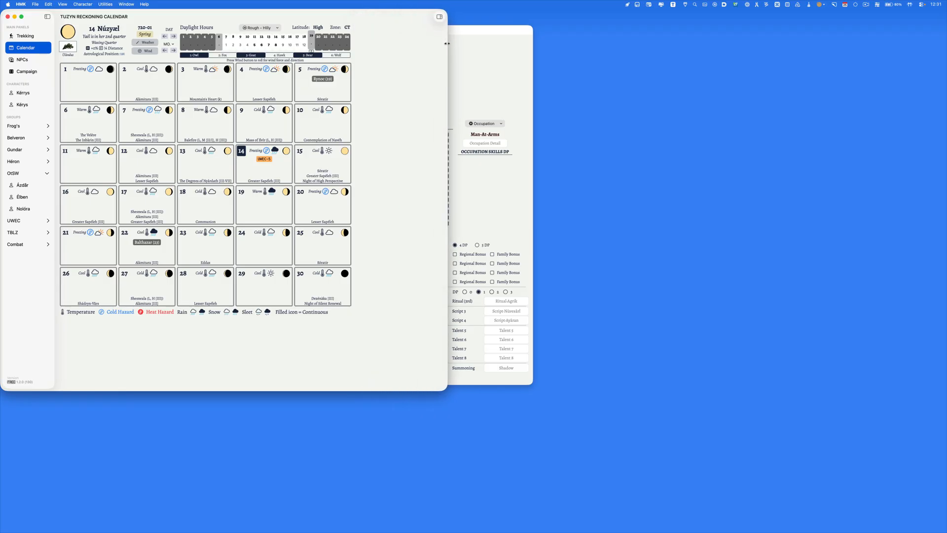
click(440, 17)
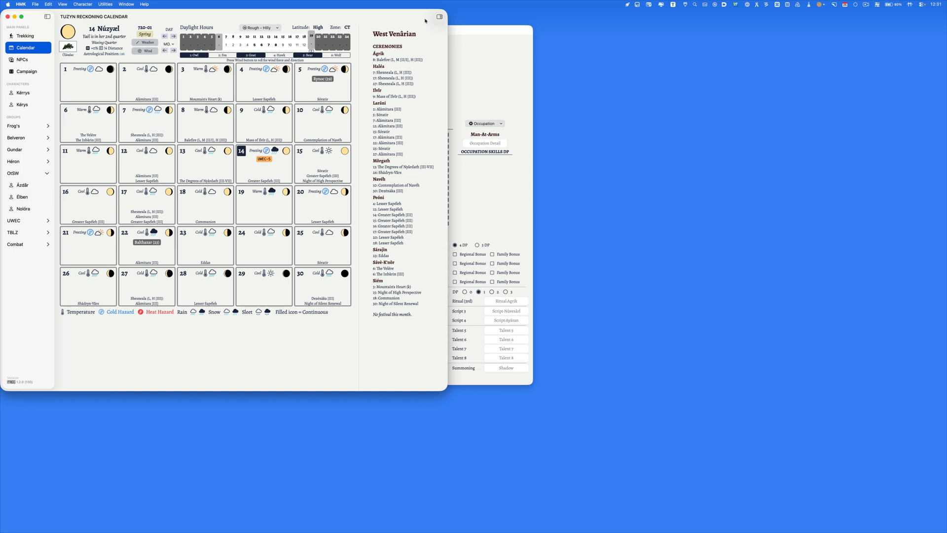
Show the NPCs view with two panels, adjust the panel width, and head the entries by name instead of occupation
click(20, 61)
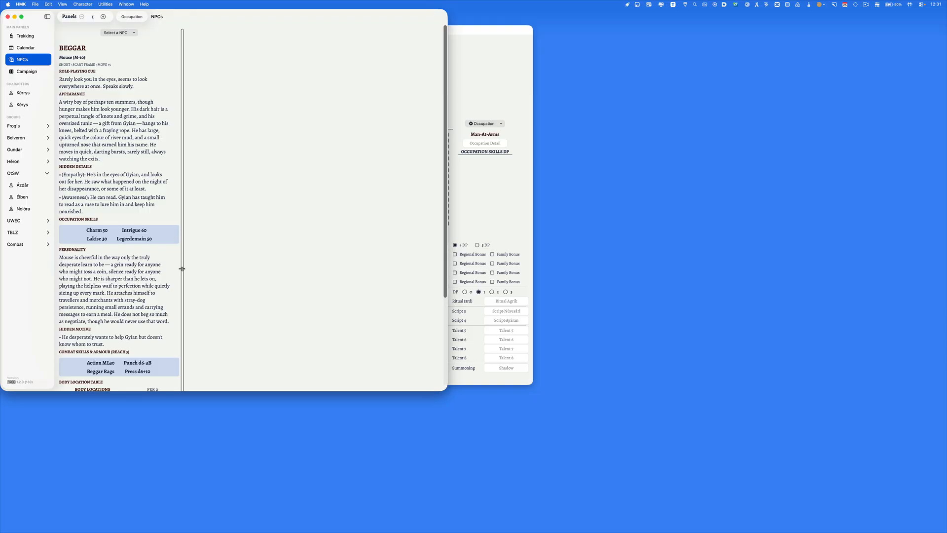
mouse_move(182, 269)
mouse_down()
mouse_move(233, 264)
mouse_move(186, 264)
mouse_move(214, 265)
mouse_move(198, 264)
mouse_up()
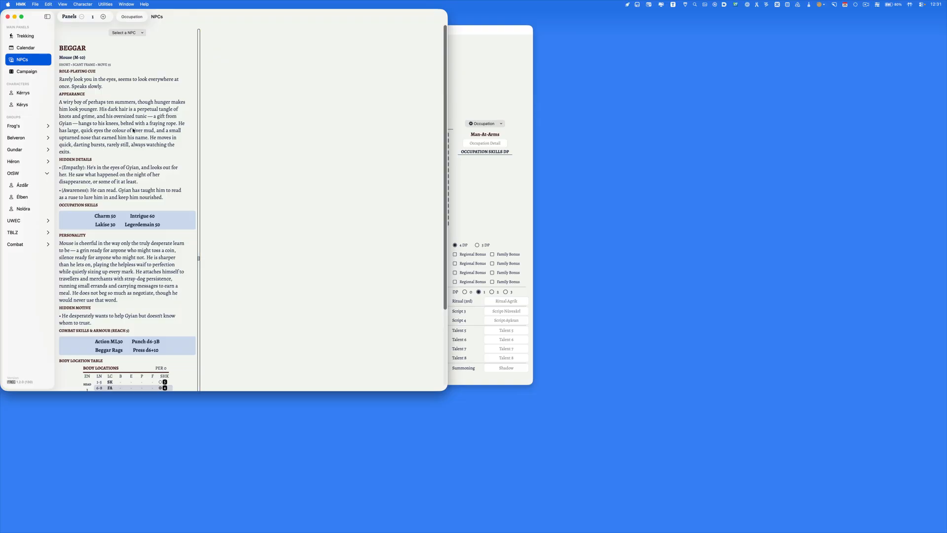
click(103, 17)
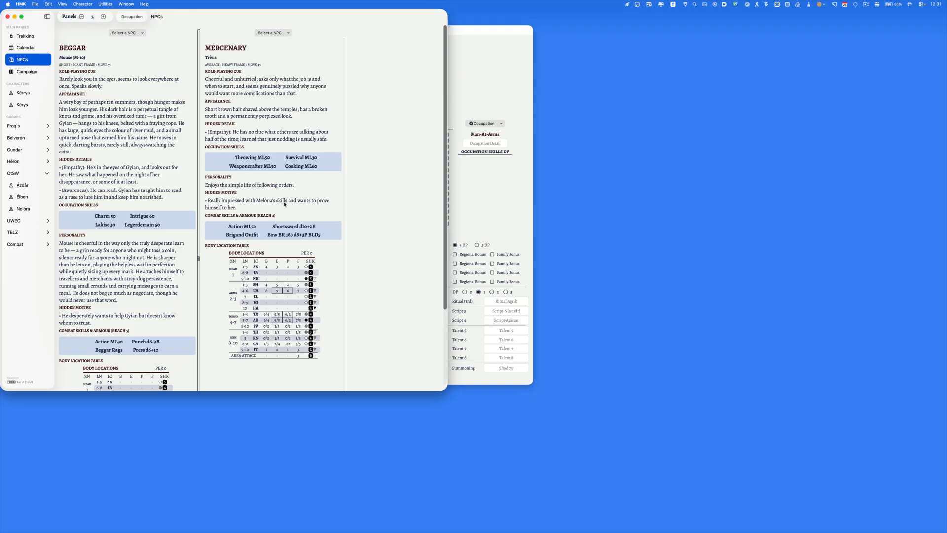
mouse_move(198, 258)
mouse_down()
mouse_move(227, 258)
mouse_move(187, 257)
mouse_up()
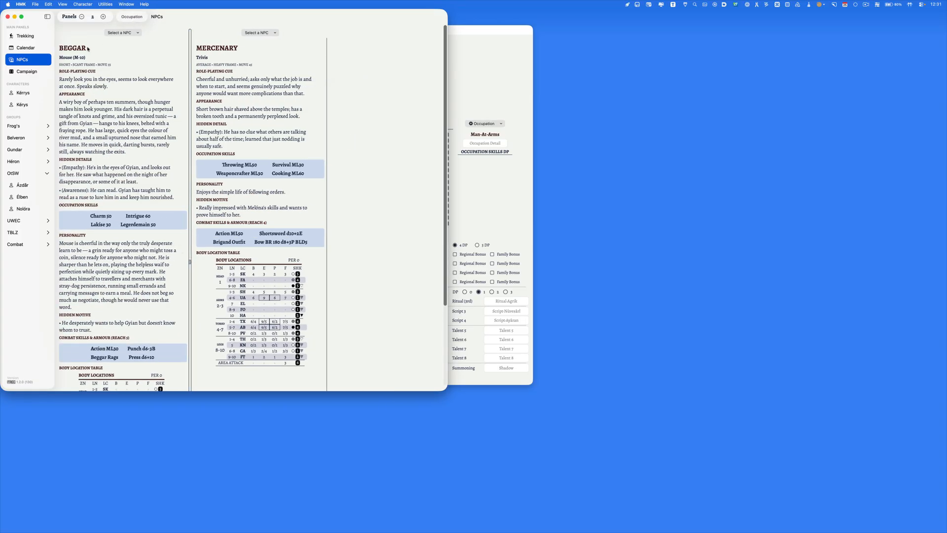
click(119, 18)
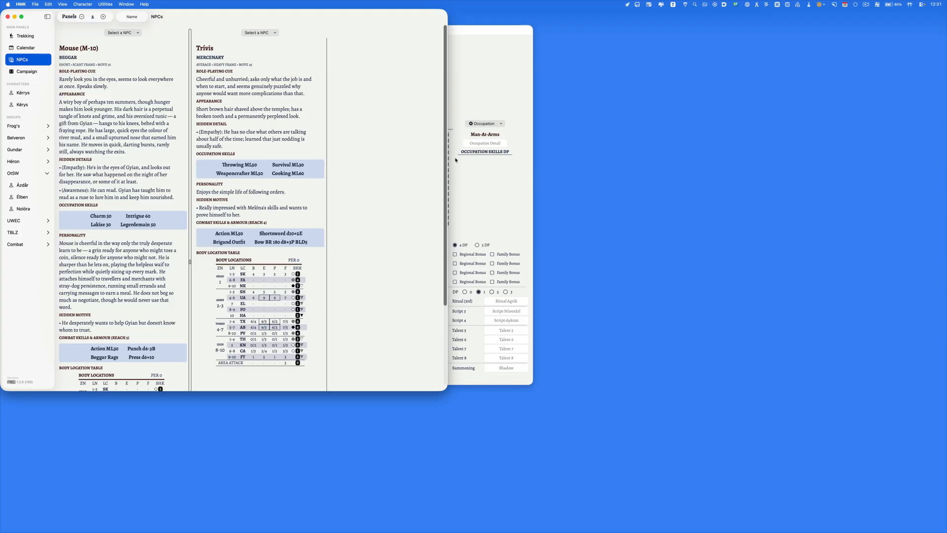
Widen the window and increase the NPC panels to four, then reduce them to one and narrow the window again
drag(448, 156, 735, 156)
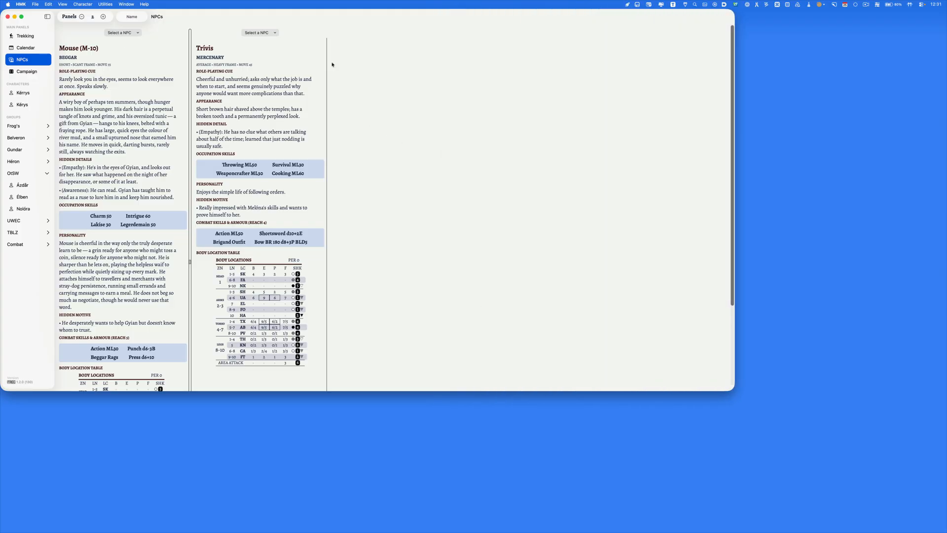
click(103, 18)
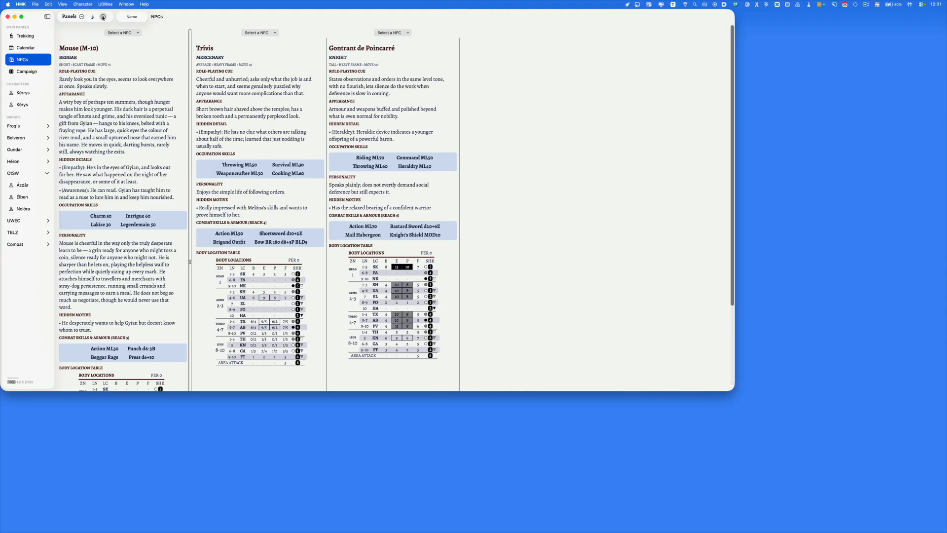
click(103, 17)
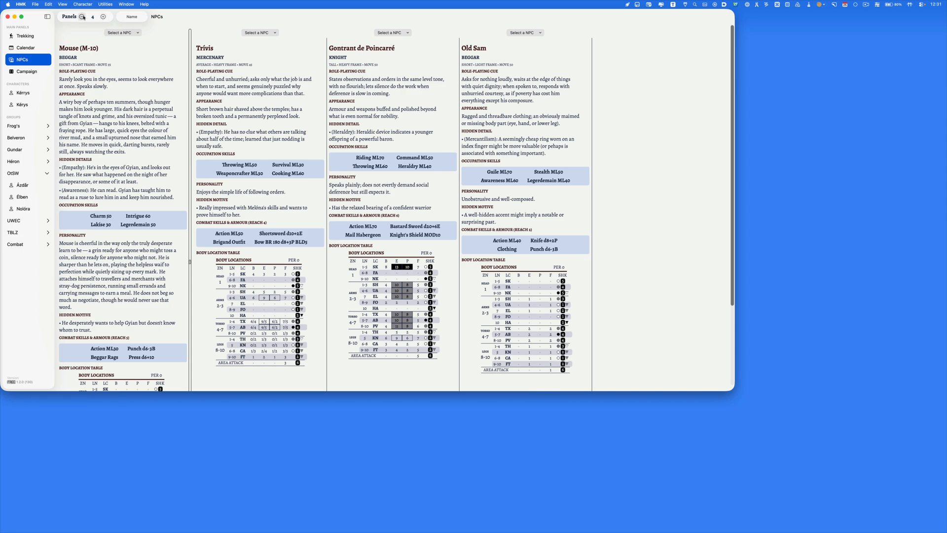
click(82, 17)
click(82, 17)
click(82, 17)
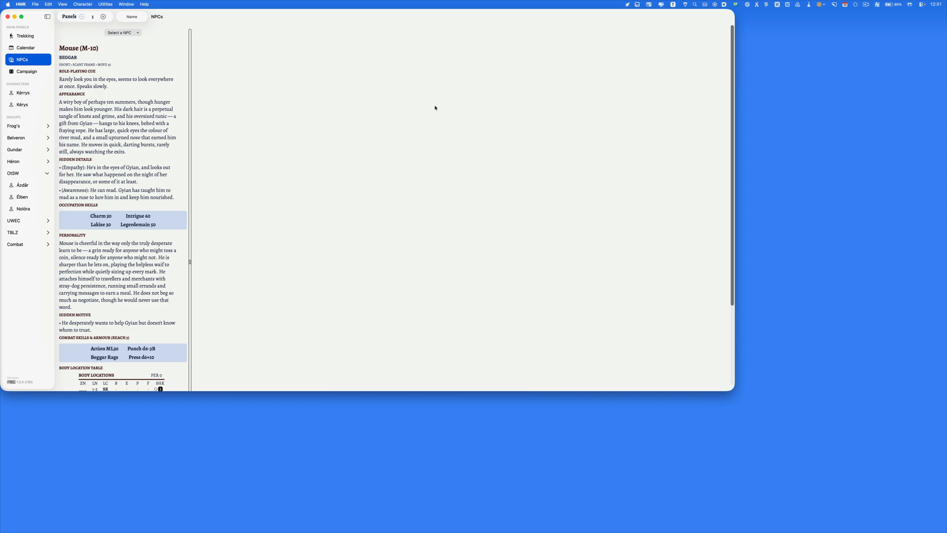
drag(735, 168, 417, 163)
Go to the Campaign view, inspect the name, code and description fields of the new campaign form, and cancel it
click(27, 71)
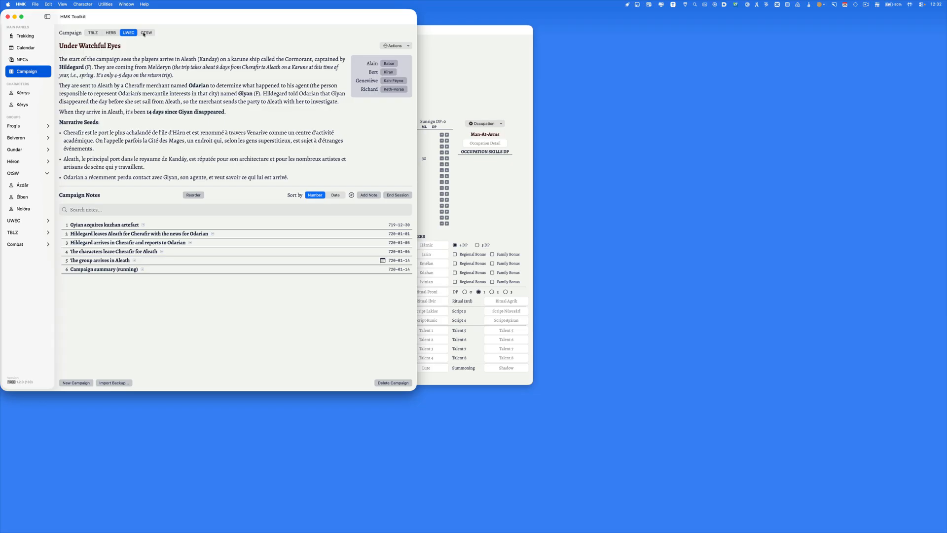
click(78, 383)
click(215, 118)
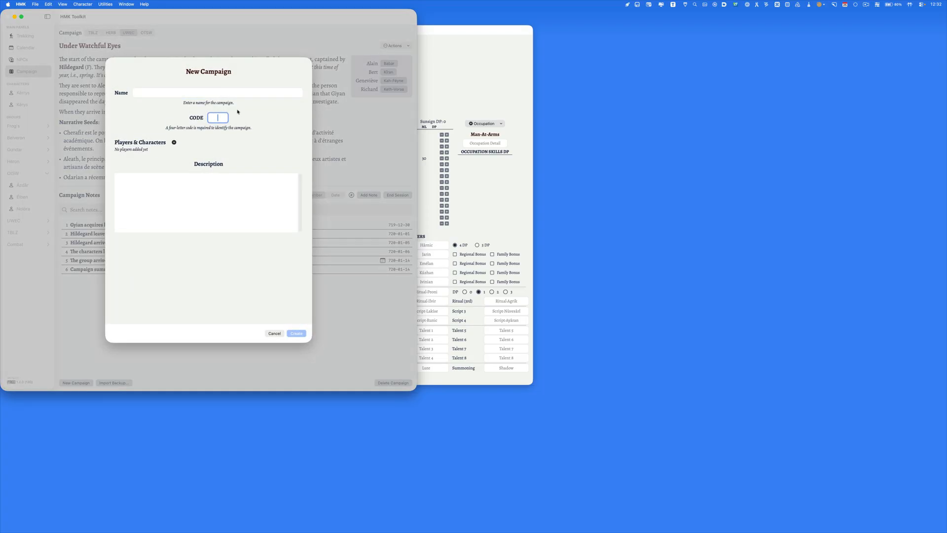
click(229, 95)
click(210, 185)
click(274, 334)
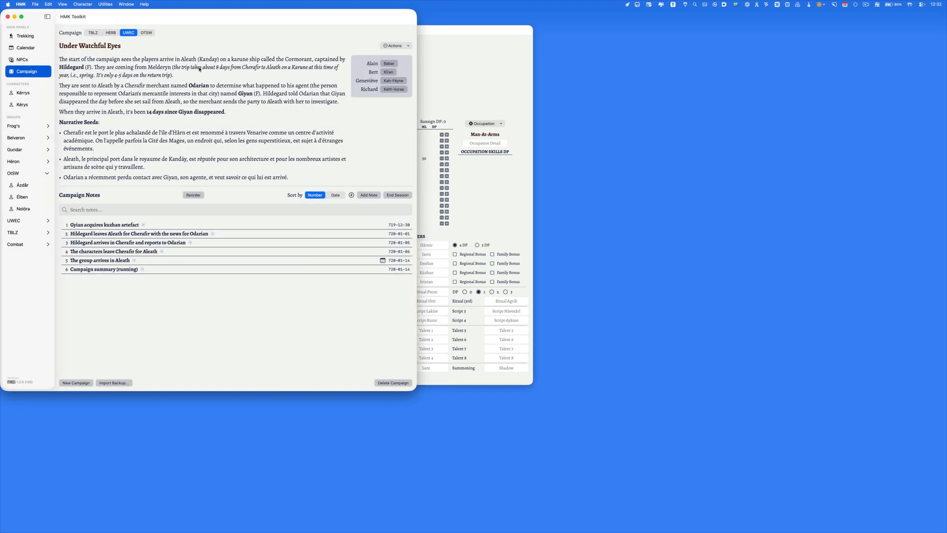
Open the Under Watchful Eyes campaign for editing, review its players, characters and description, and cancel without saving
click(392, 46)
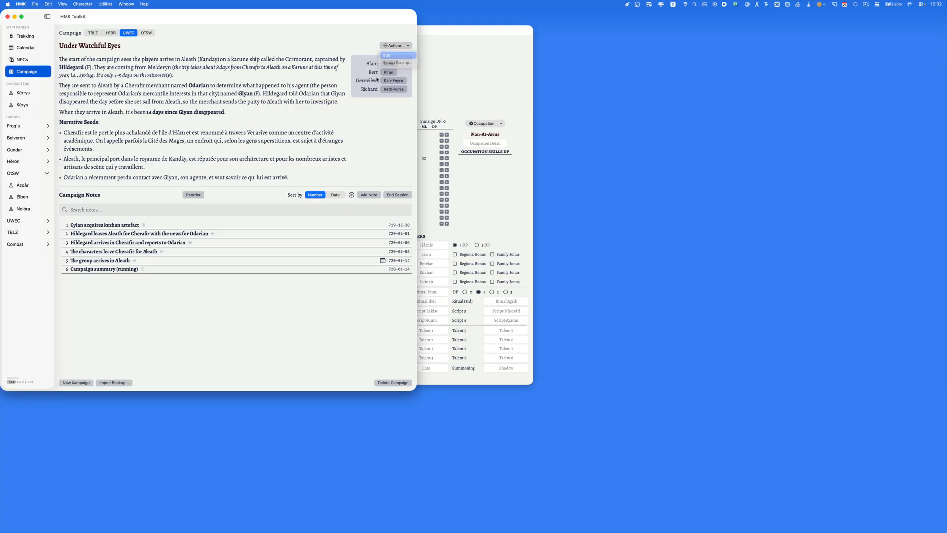
click(395, 56)
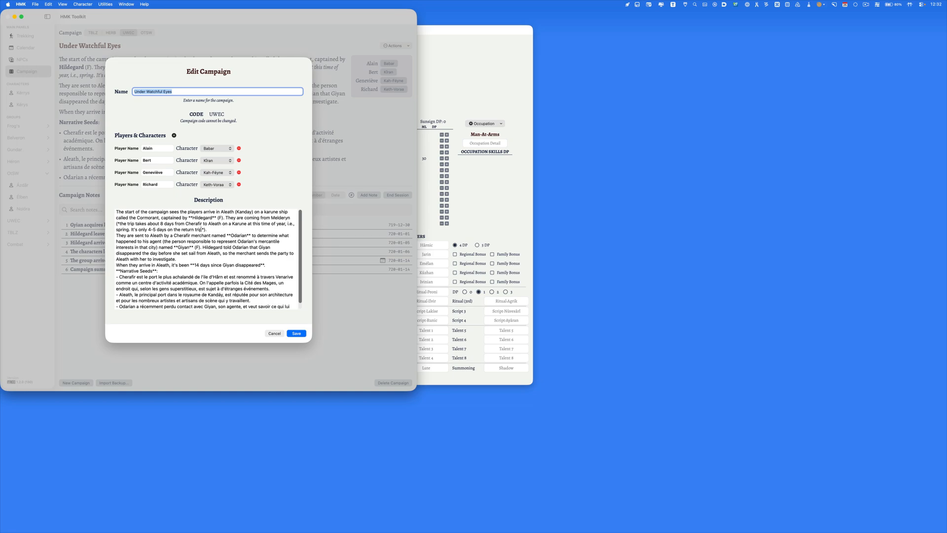
scroll(198, 249, down, 1)
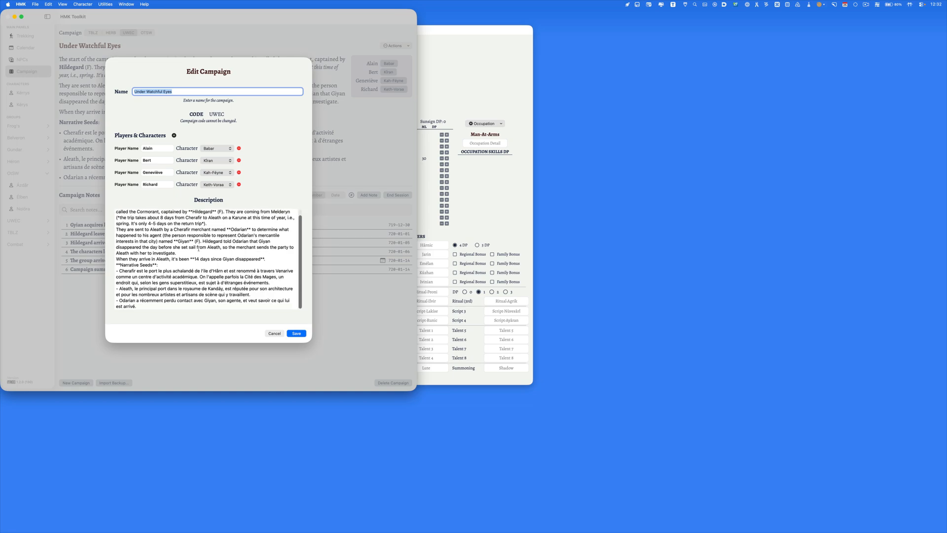
scroll(198, 249, up, 1)
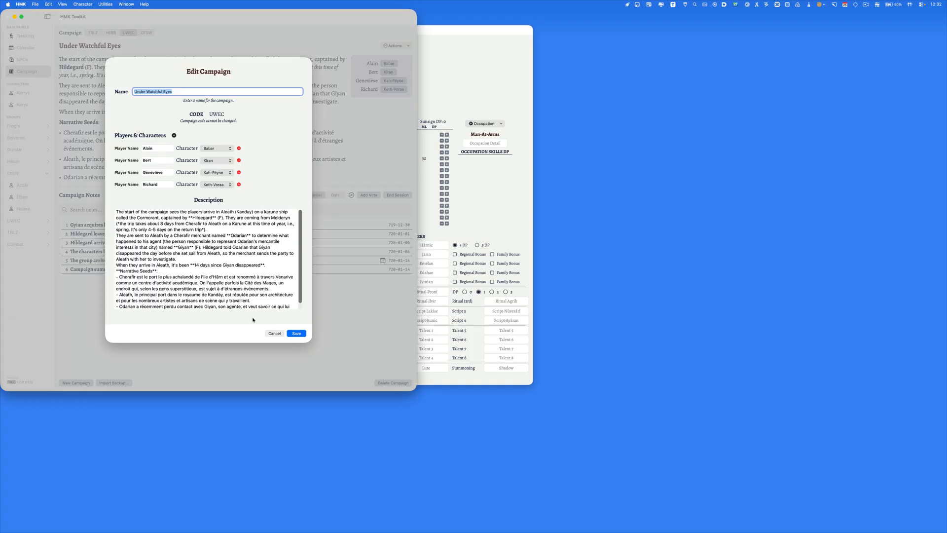
click(271, 333)
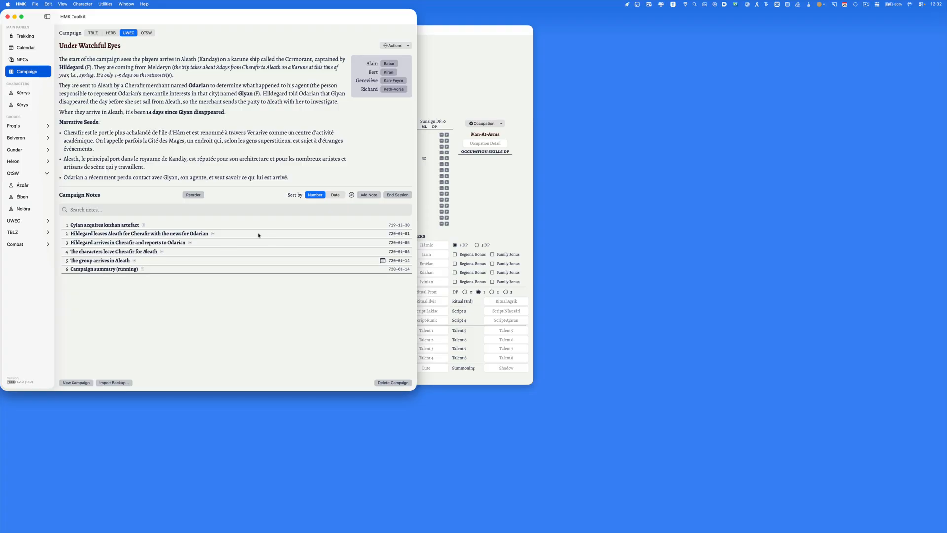
Expand and collapse the first campaign note, then expand the note "The group arrives in Aleath"
click(143, 226)
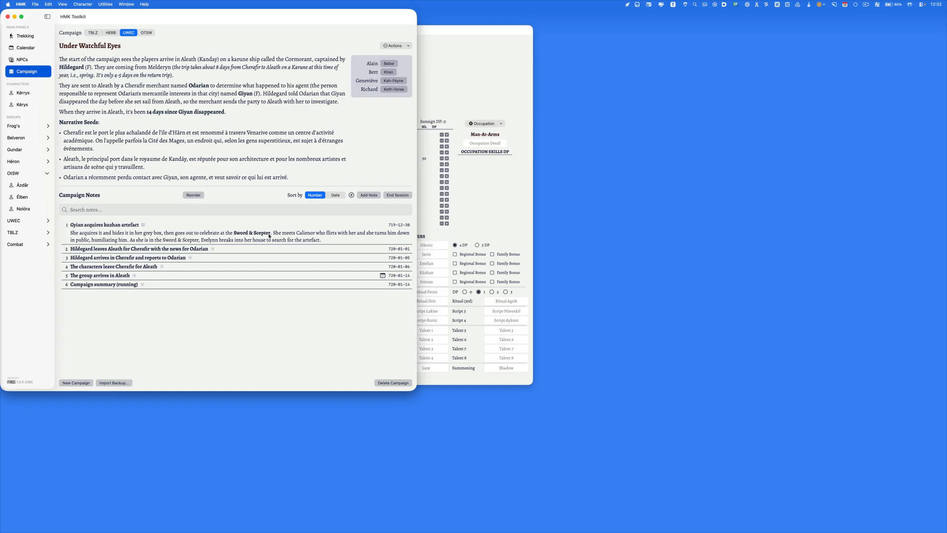
click(130, 226)
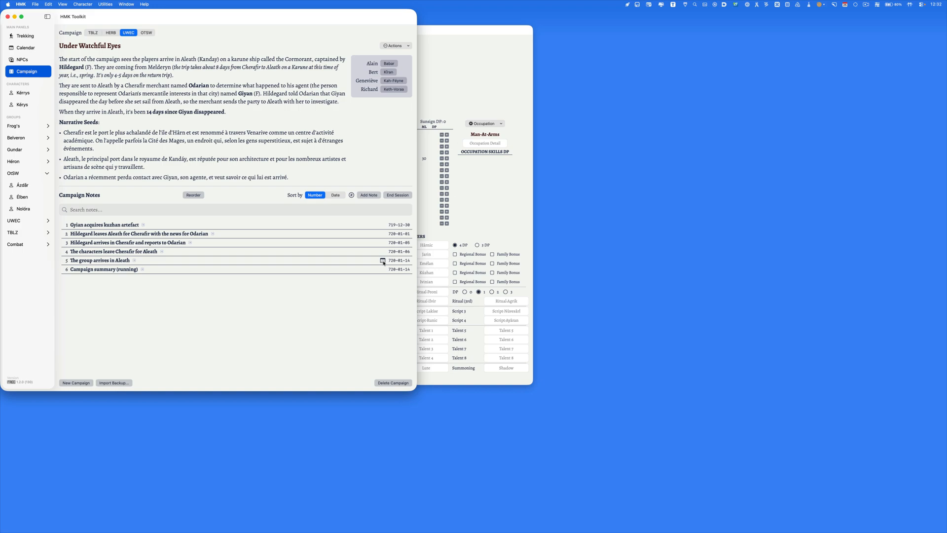
click(211, 262)
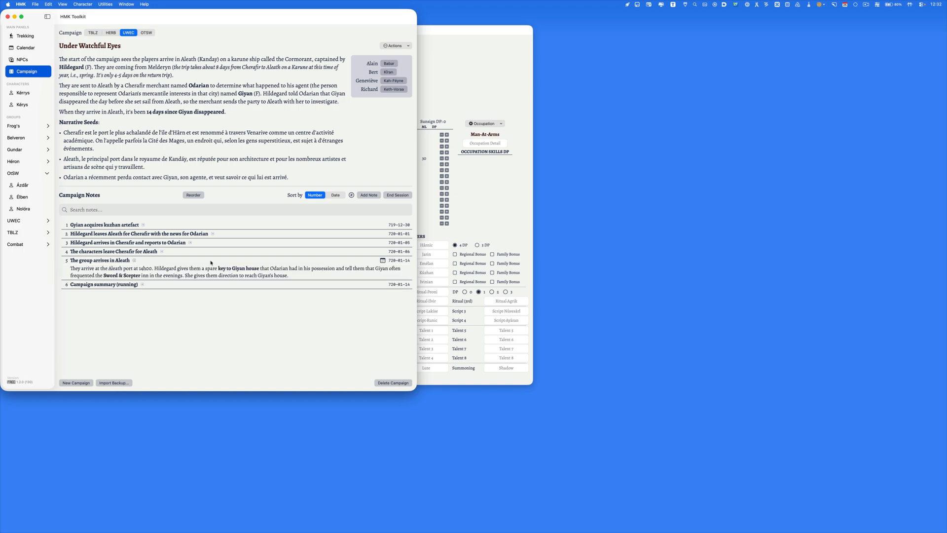
View the edit form of the note "The group arrives in Aleath" and cancel without changes
right_click(120, 261)
click(126, 263)
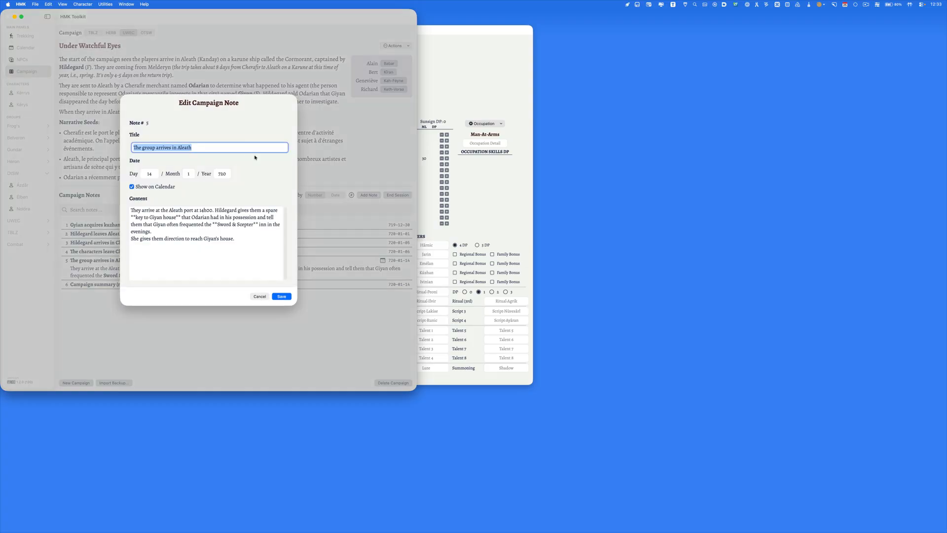
click(260, 296)
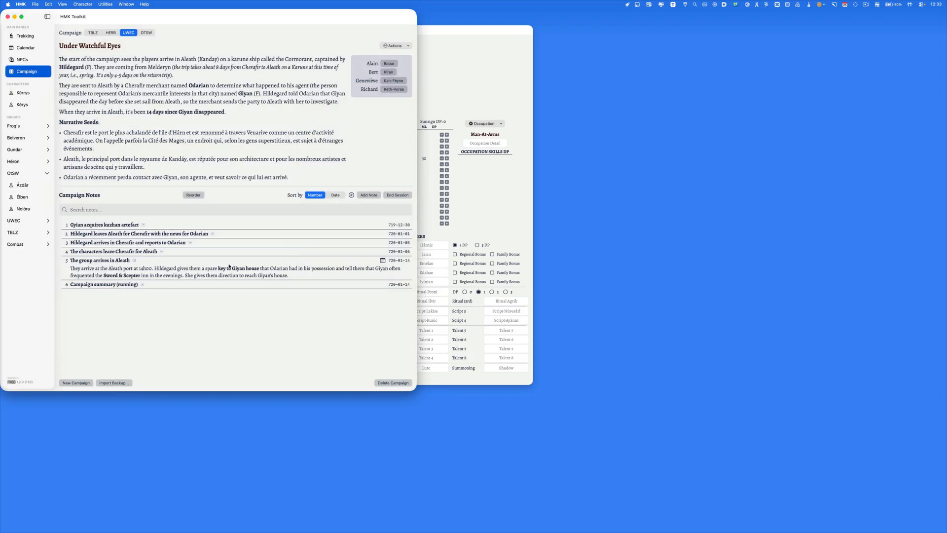
Return to the Calendar view and close the Development window behind the main window
click(28, 47)
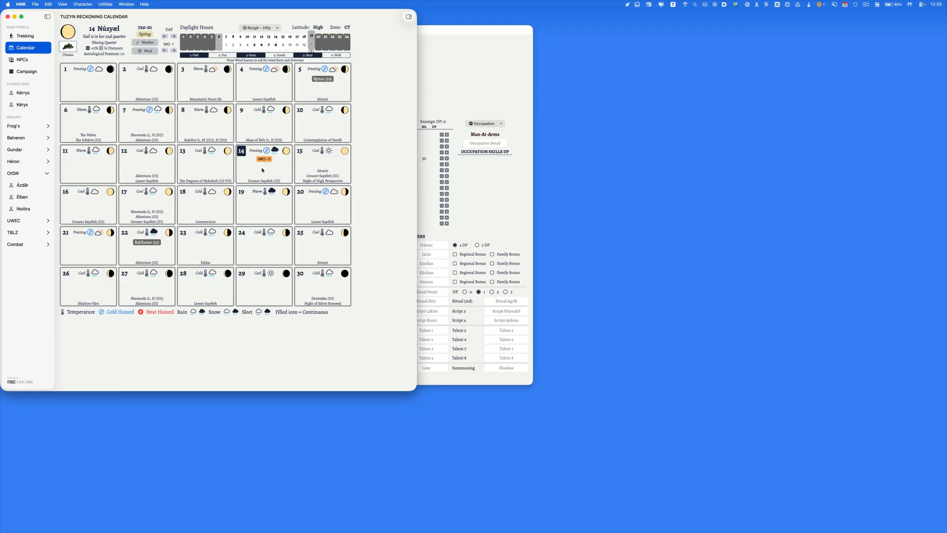
click(427, 106)
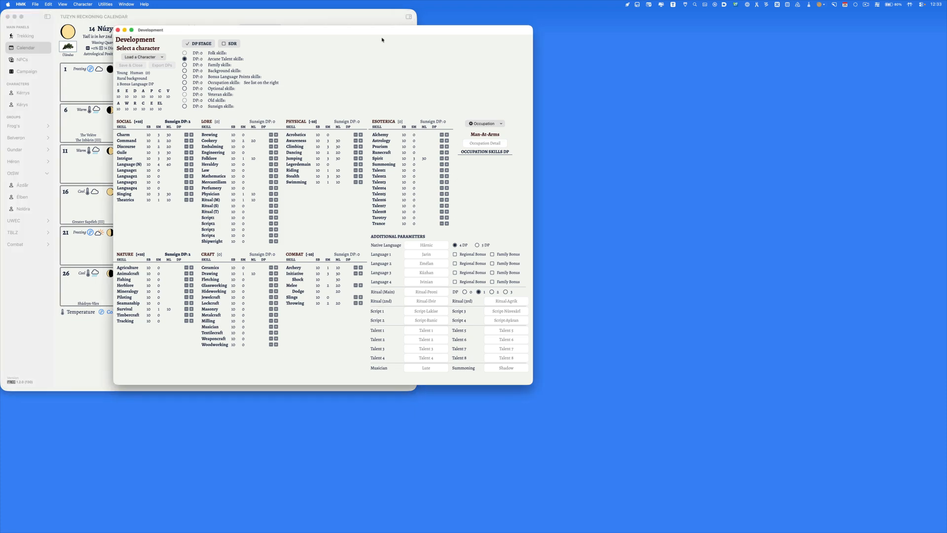
click(118, 30)
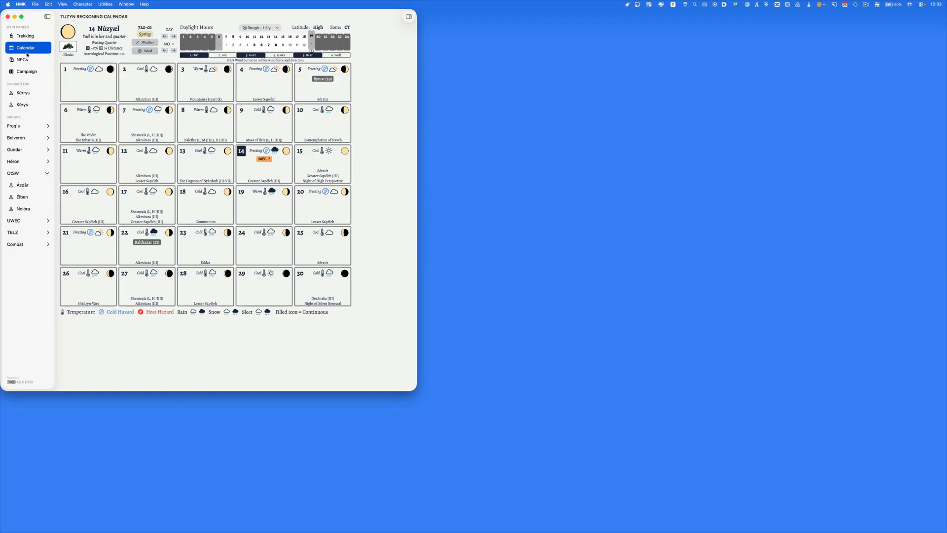
Switch to the On the Silver Way campaign (OTSW) and check the Trekking and Calendar views with it active
click(29, 72)
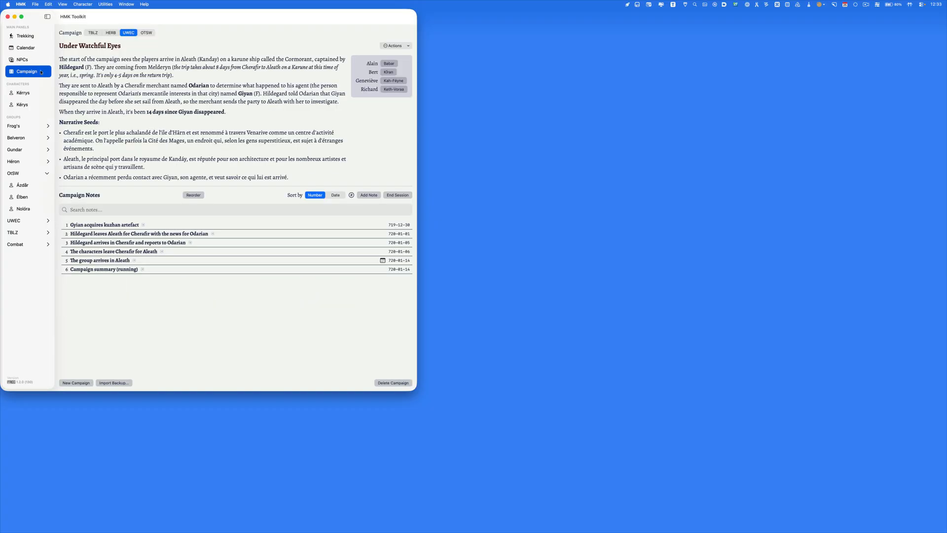
click(145, 33)
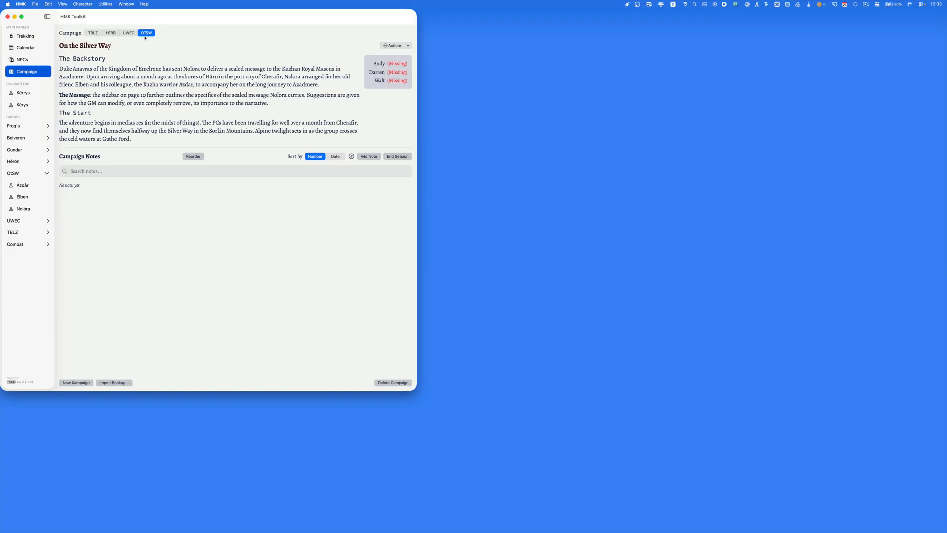
click(26, 37)
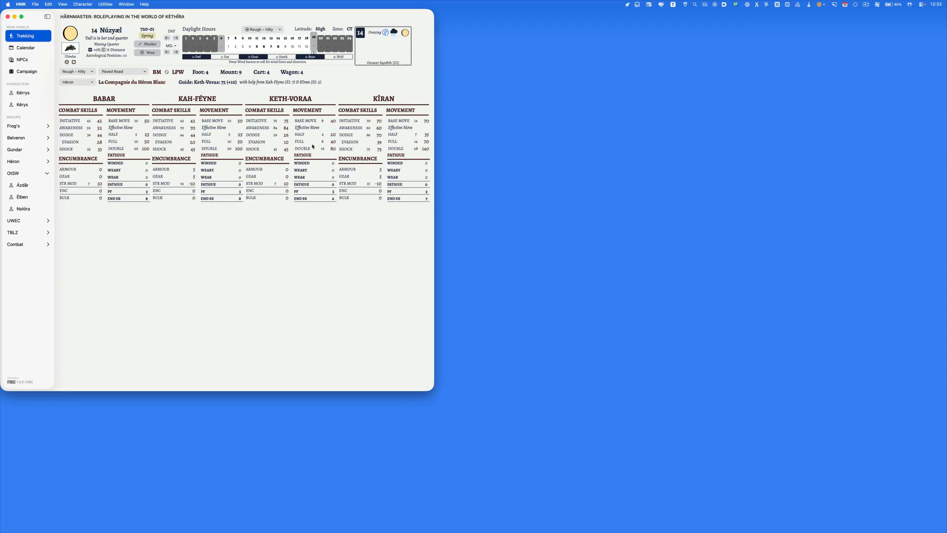
click(24, 49)
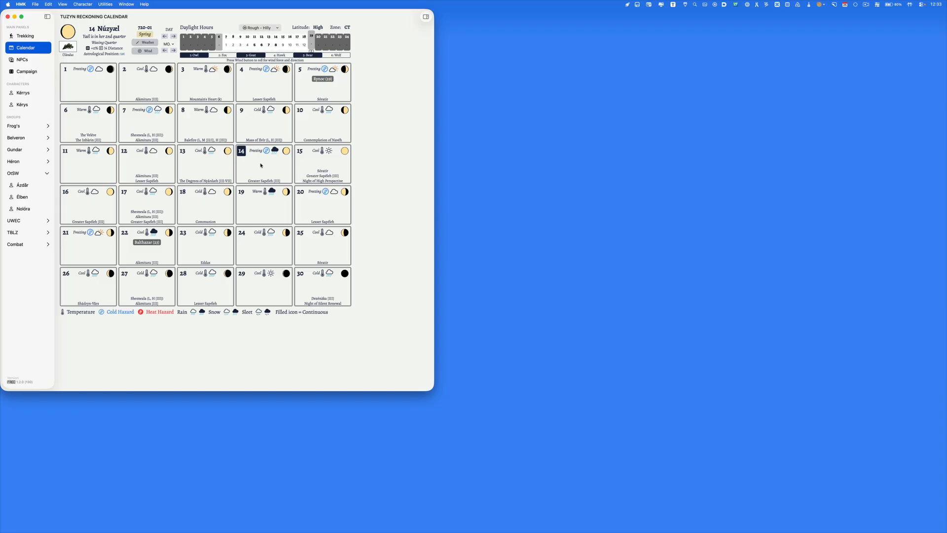
View the blank new-note form for the On the Silver Way campaign and cancel without creating a note
click(26, 72)
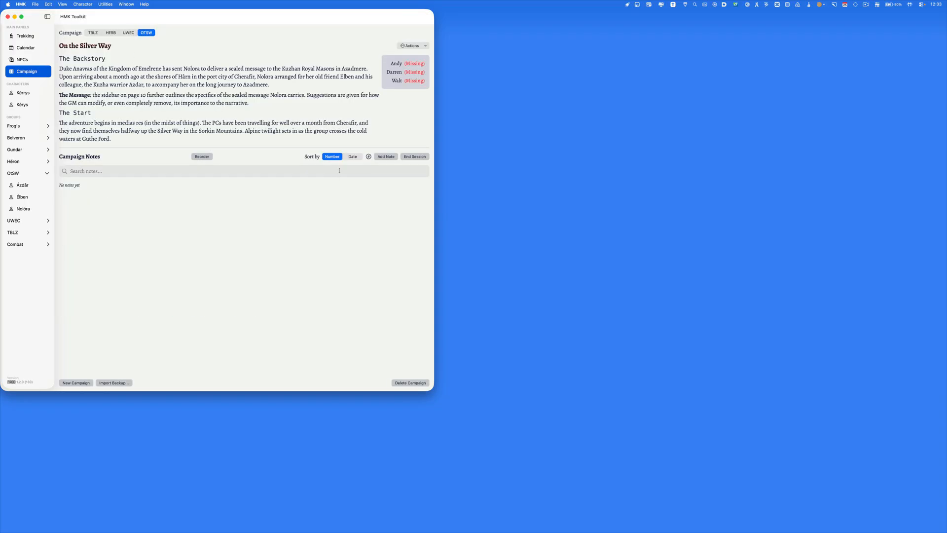
click(378, 157)
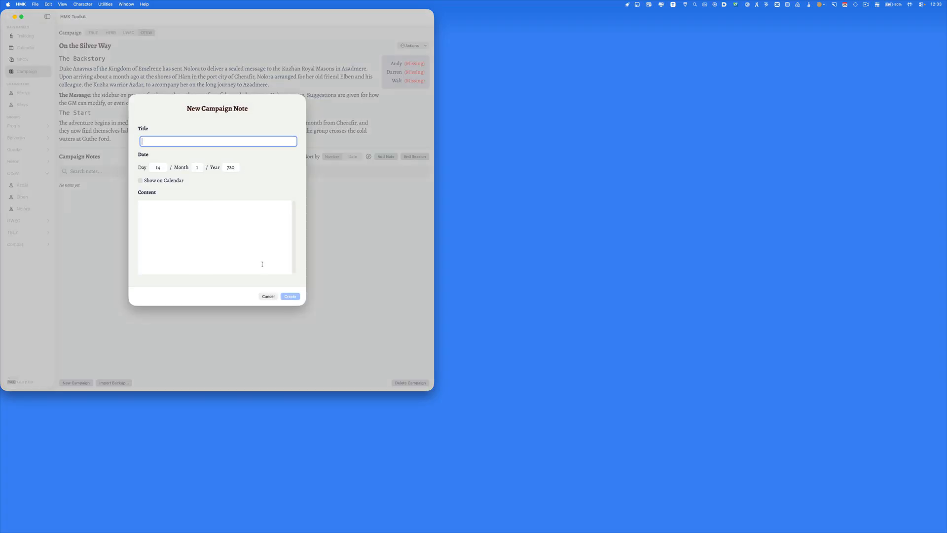
click(268, 296)
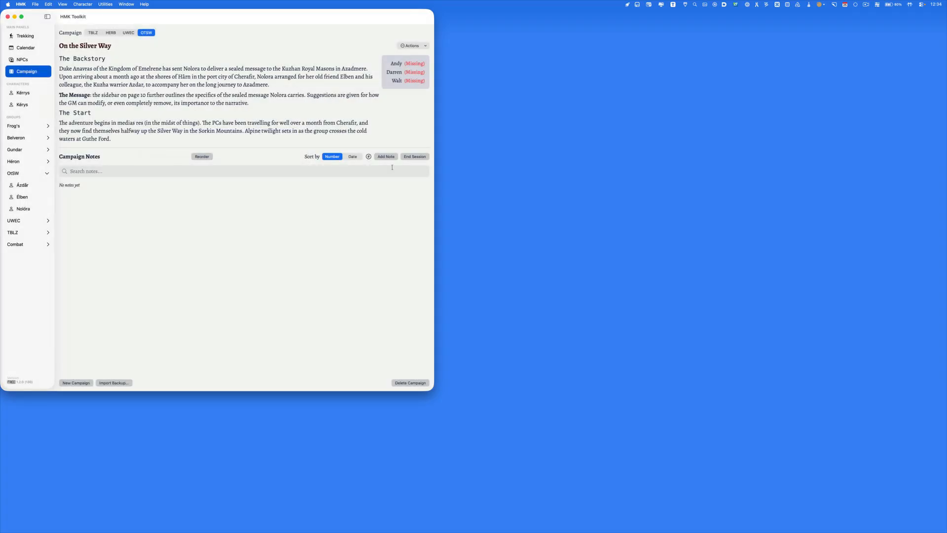
End the On the Silver Way session, expand the generated session note, and switch back to the UWEC campaign
click(413, 157)
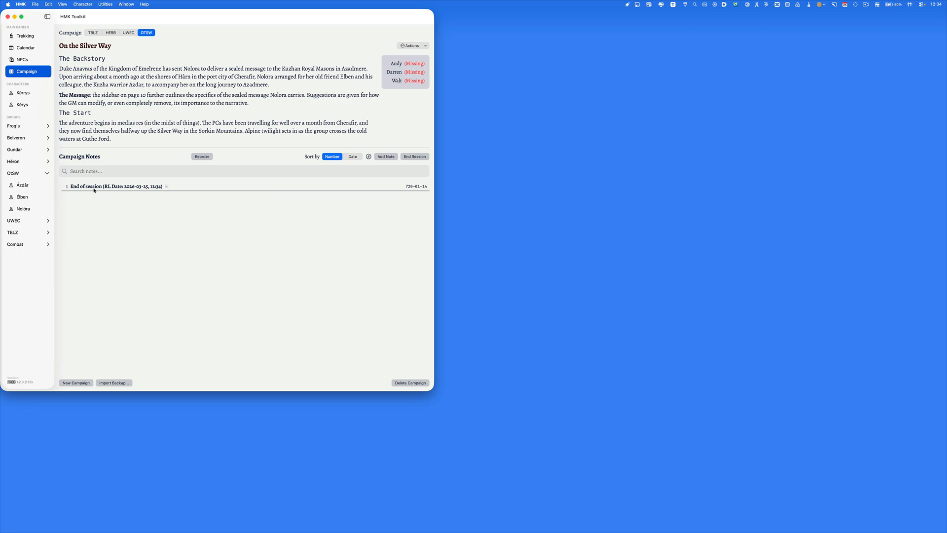
click(133, 187)
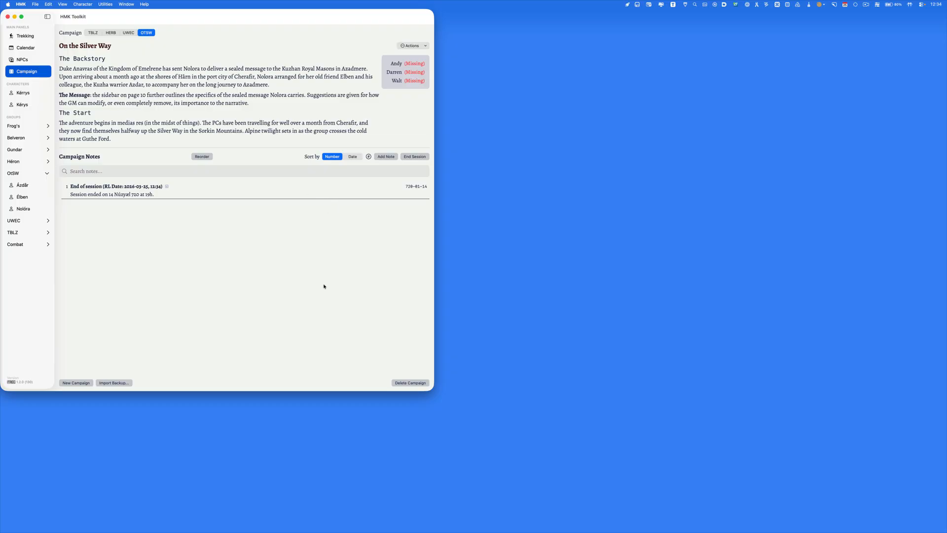
click(129, 33)
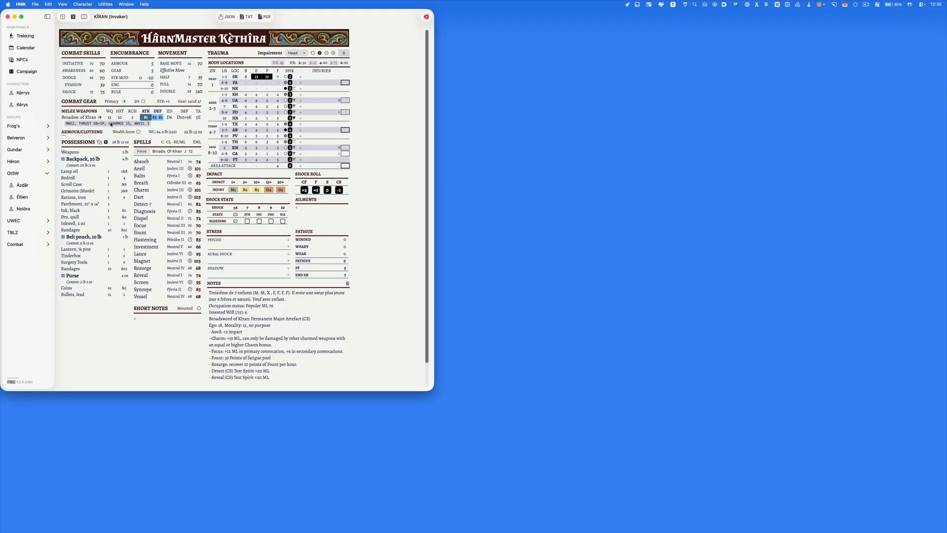
Open Ázdár's character sheet in the OtSW group, and collapse and re-expand its melee weapons list
click(24, 185)
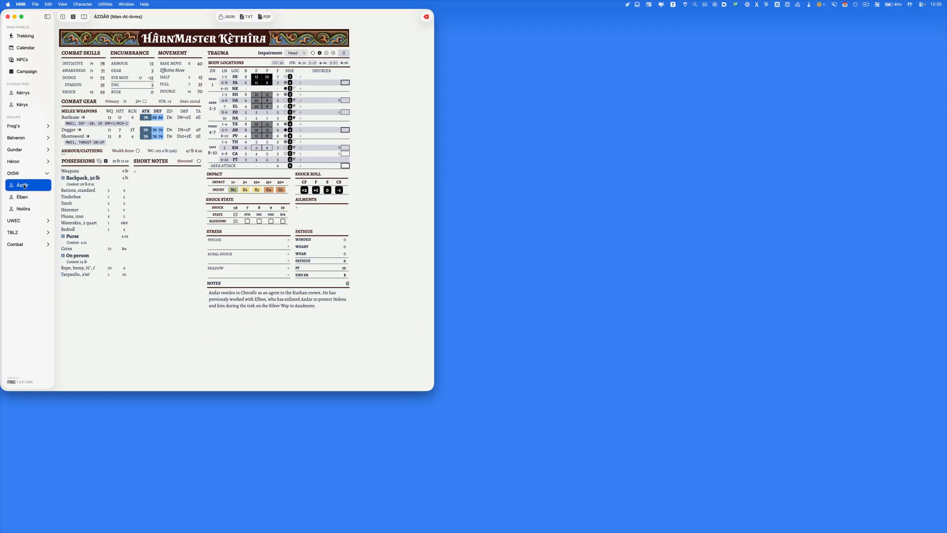
click(93, 112)
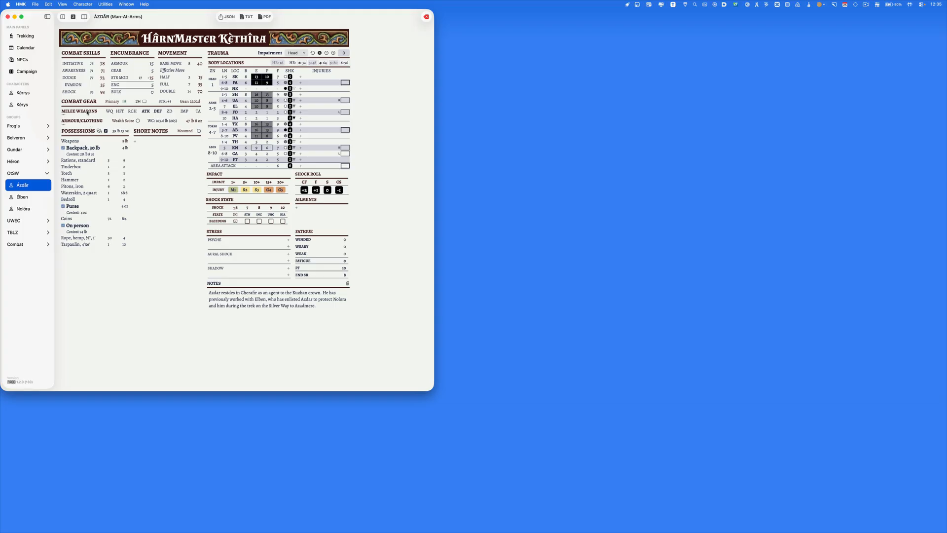
click(87, 113)
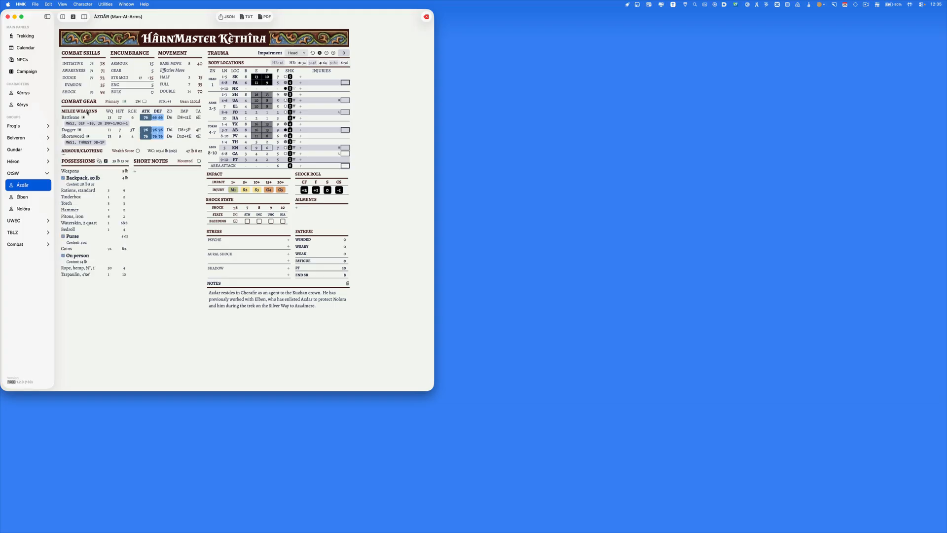
Expand the Combat group, open Wilfred's character sheet and examine his spear entry under melee weapons
click(15, 244)
click(24, 280)
click(34, 280)
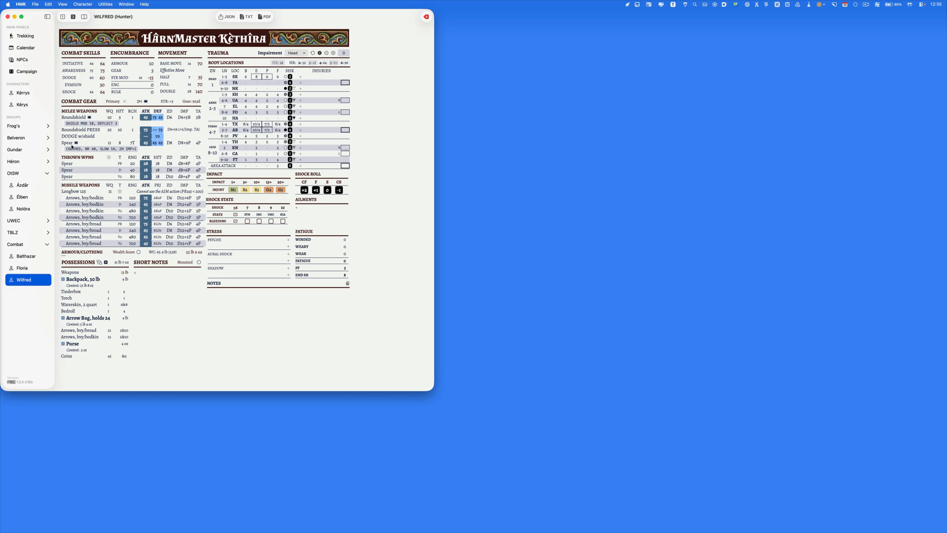
mouse_move(72, 147)
Expand the TBLZ group, open Greyvelor's character sheet and examine the elixirs listed under thrown weapons
click(19, 232)
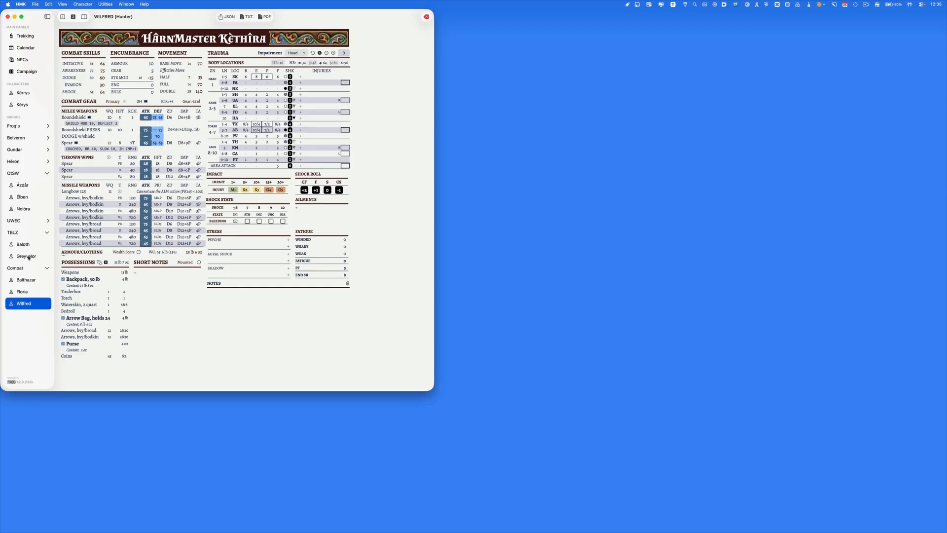
click(27, 256)
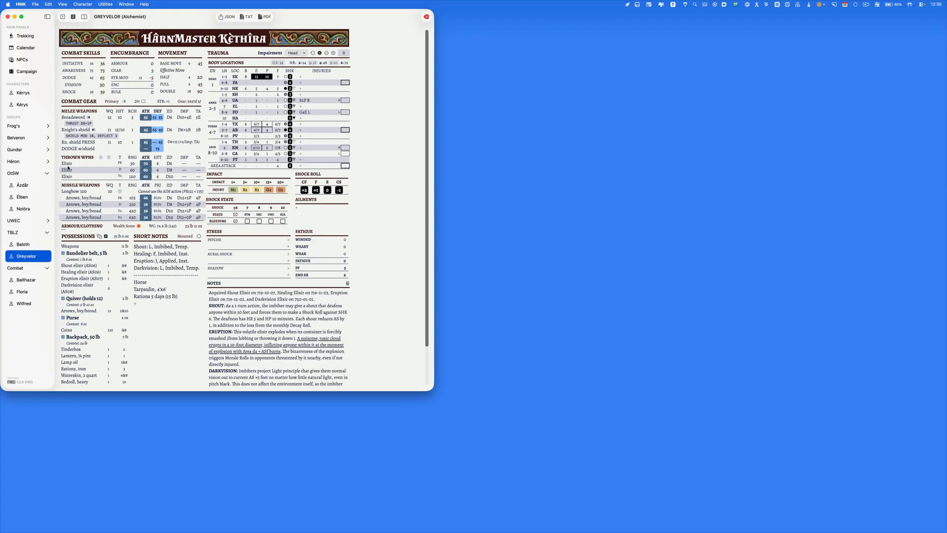
mouse_move(71, 175)
Open the Edit Equipment window, select Greyvelor to view his items, and close the window
key(super+e)
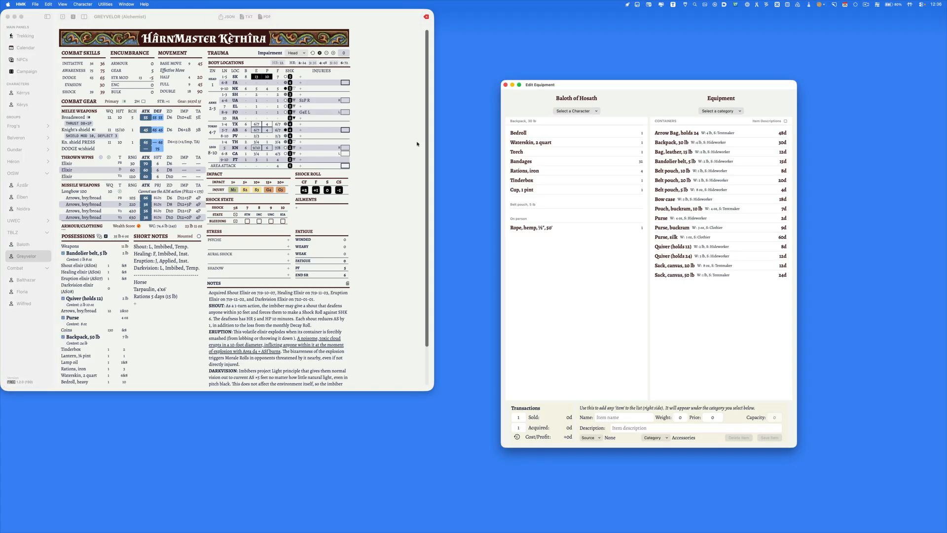
click(585, 111)
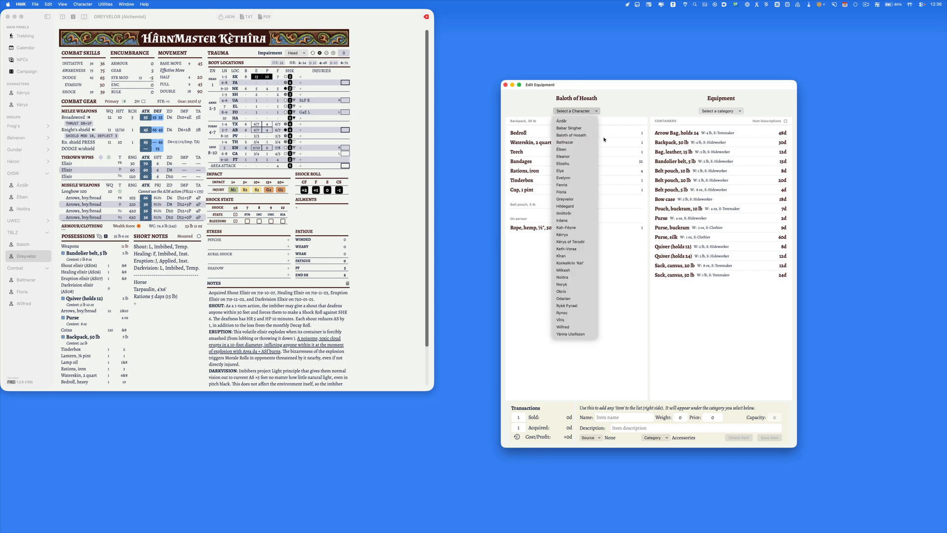
click(565, 199)
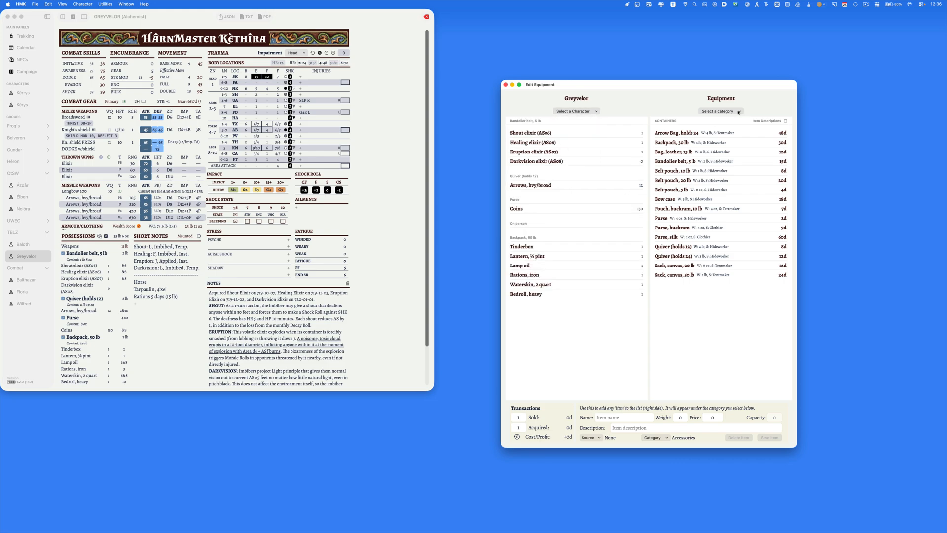
click(506, 86)
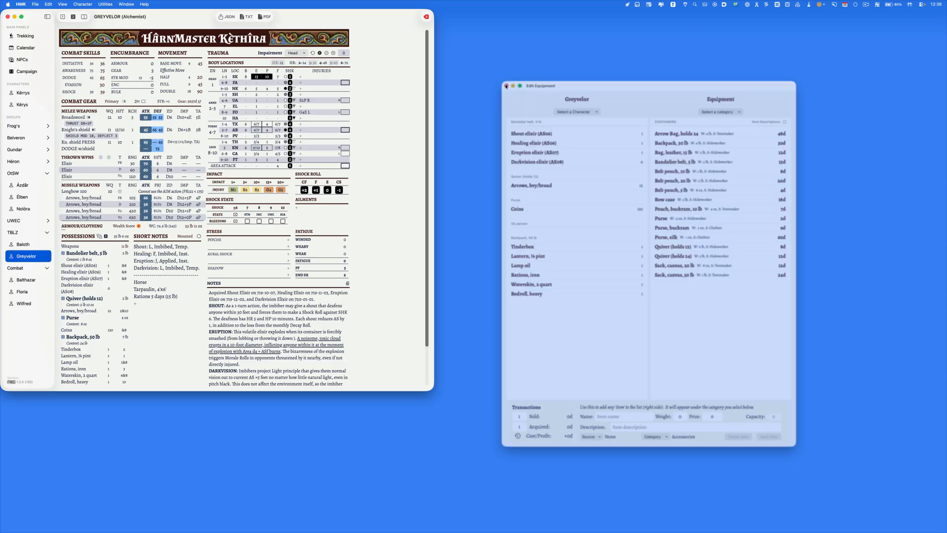
Search the Price Cyclopedia for "quic", select Quicklime Pot Mixture, and choose Greyvelor as the buying character
key(super+p)
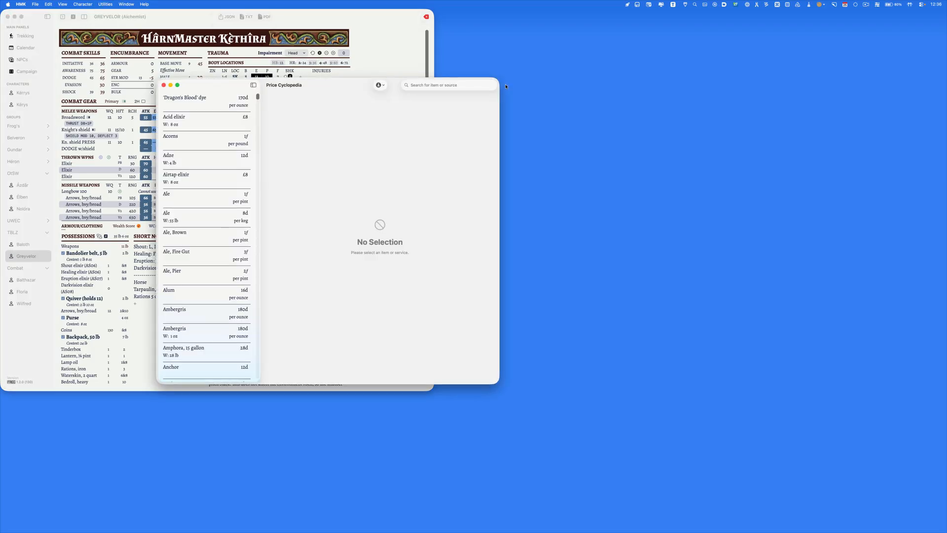
text(quic)
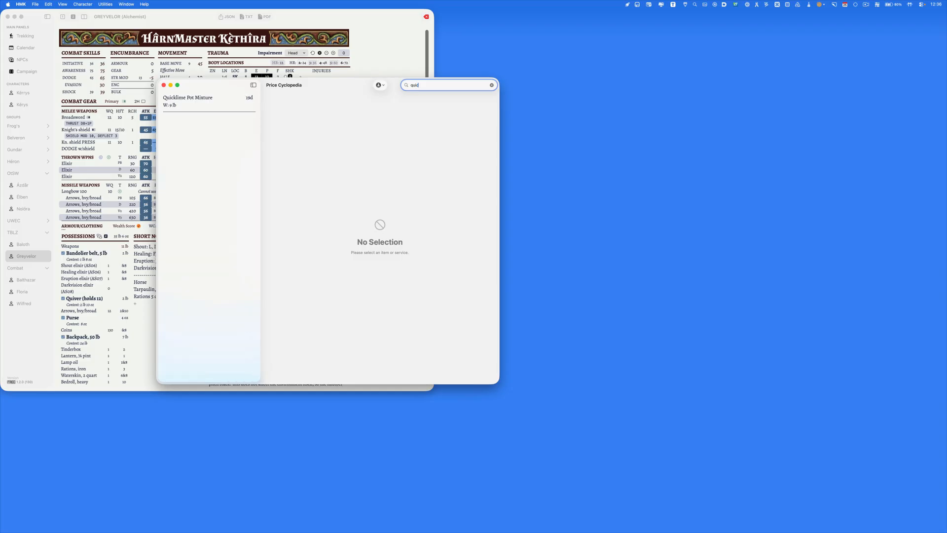
click(205, 101)
click(379, 85)
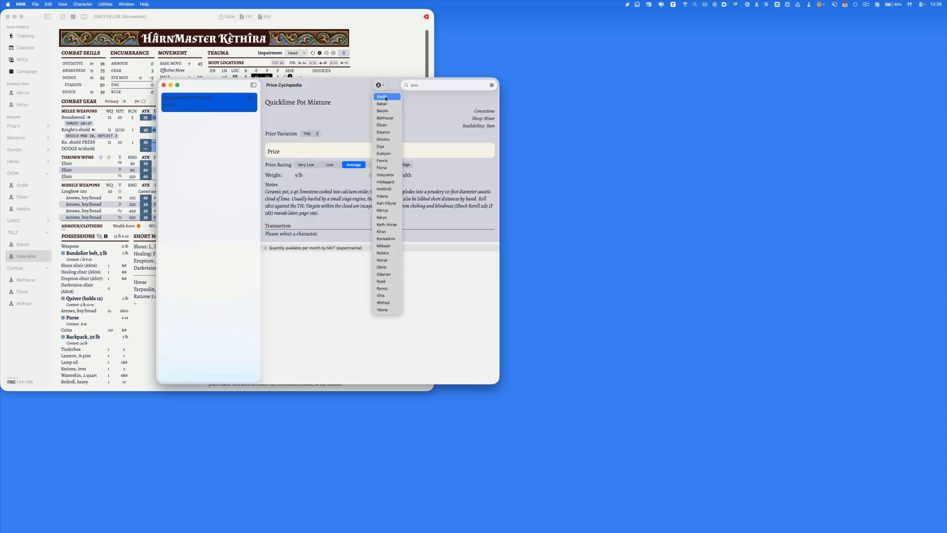
click(385, 175)
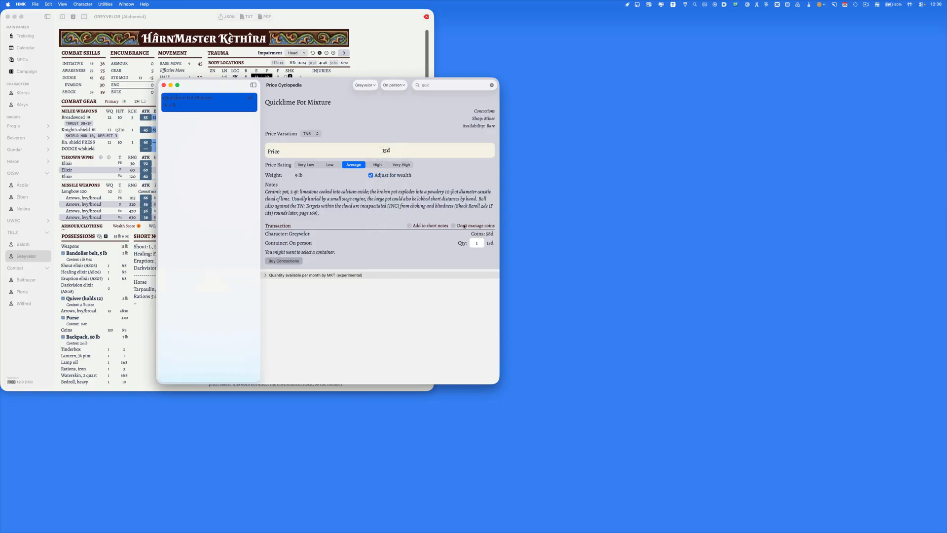
Add one Quicklime Pot Mixture to Greyvelor's 5 lb bandolier belt without managing coins, and close the Price Cyclopedia
click(453, 226)
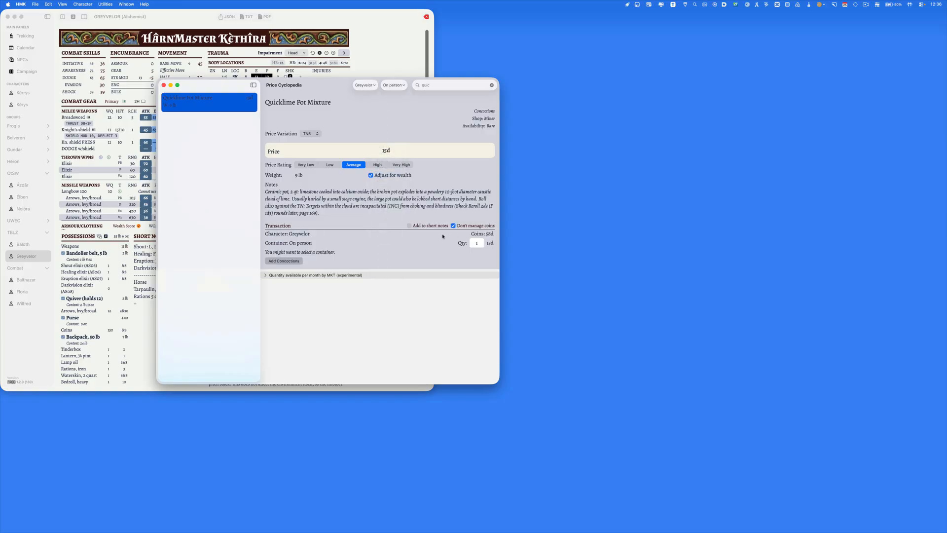
click(403, 85)
click(401, 97)
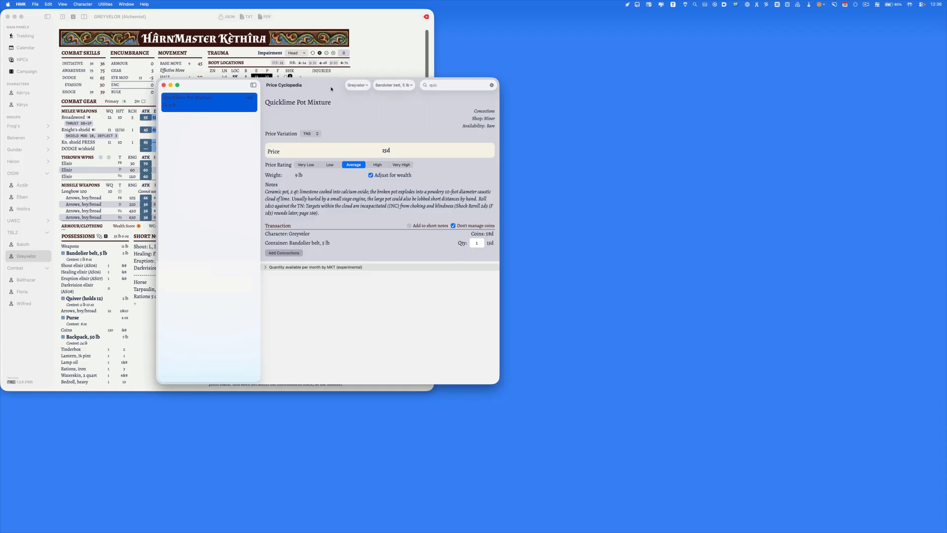
drag(336, 88, 625, 65)
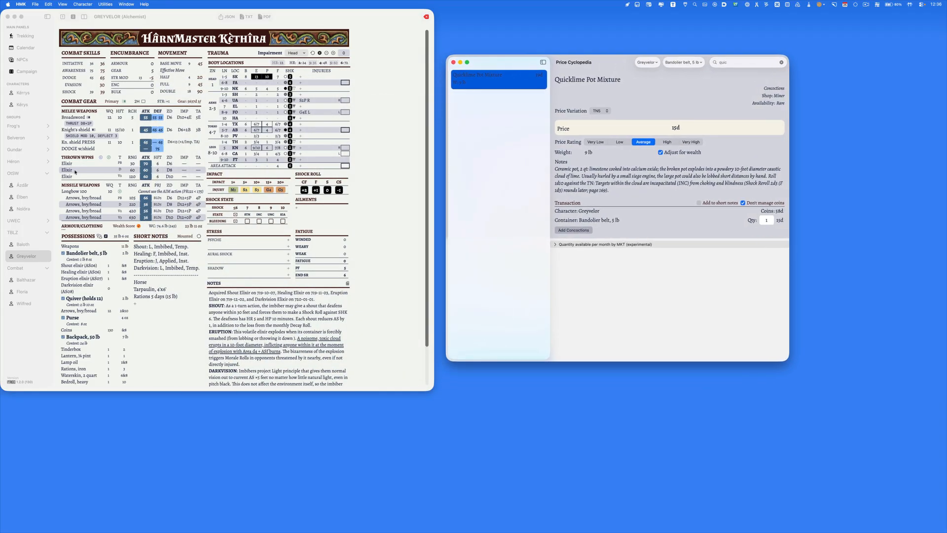
click(580, 231)
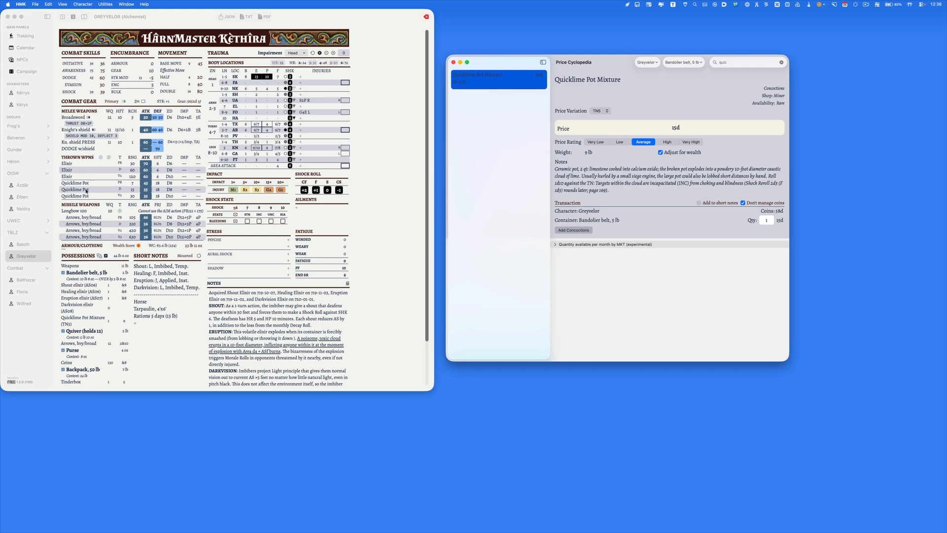
mouse_move(84, 194)
click(453, 62)
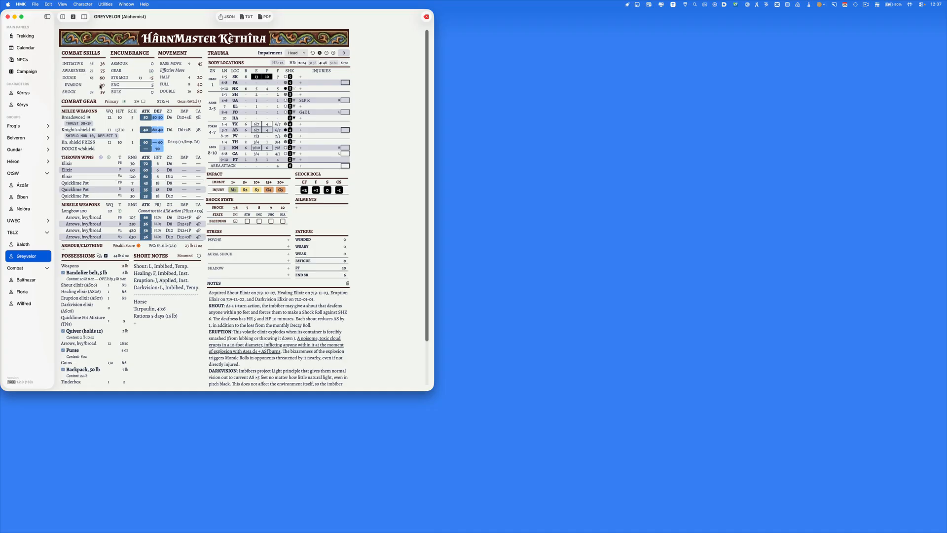
Toggle the primary-hand and two-handed settings in Greyvelor's combat gear
click(124, 102)
click(125, 102)
click(124, 102)
click(143, 101)
Open Wilfred's character sheet, turn off two-handed use in his combat gear and toggle his primary hand
click(28, 304)
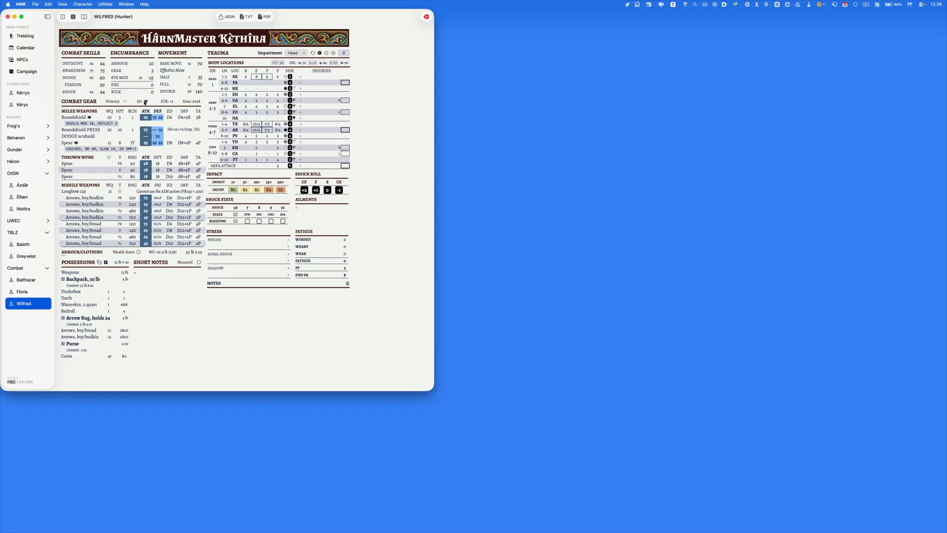
click(145, 101)
click(126, 102)
Set Wilfred's right arm impairment to 15 in the trauma section
click(303, 55)
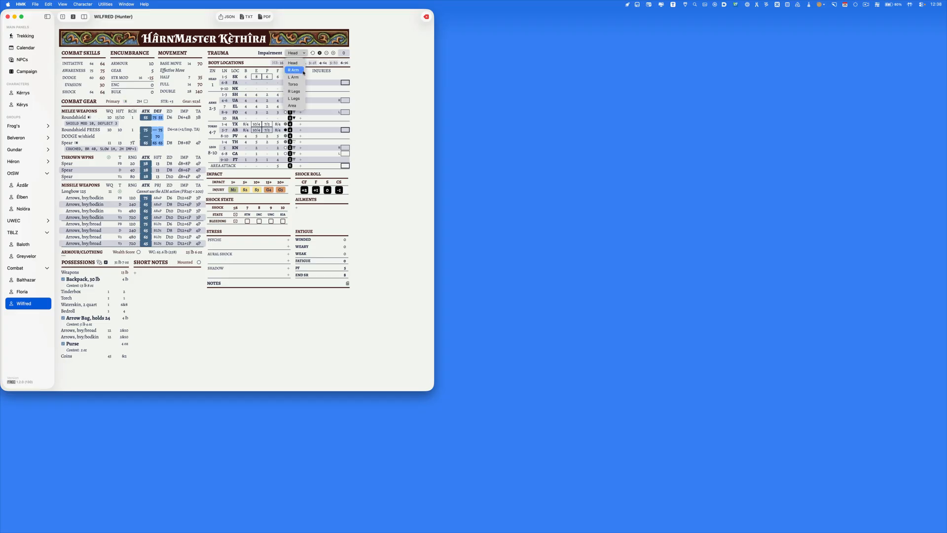
click(345, 86)
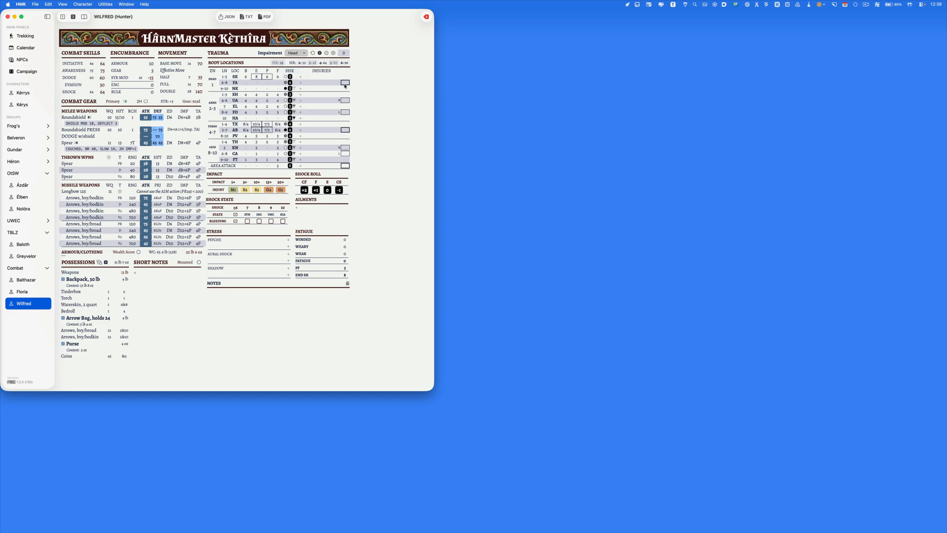
click(333, 53)
View Wilfred's combat skill MLs, switch his primary hand again and examine the spear's attack and defence values
mouse_move(94, 56)
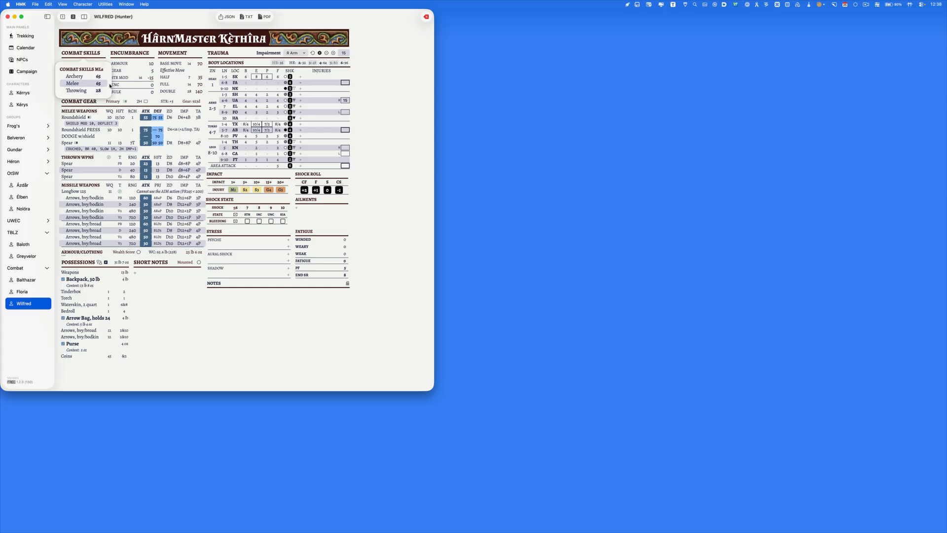
click(134, 113)
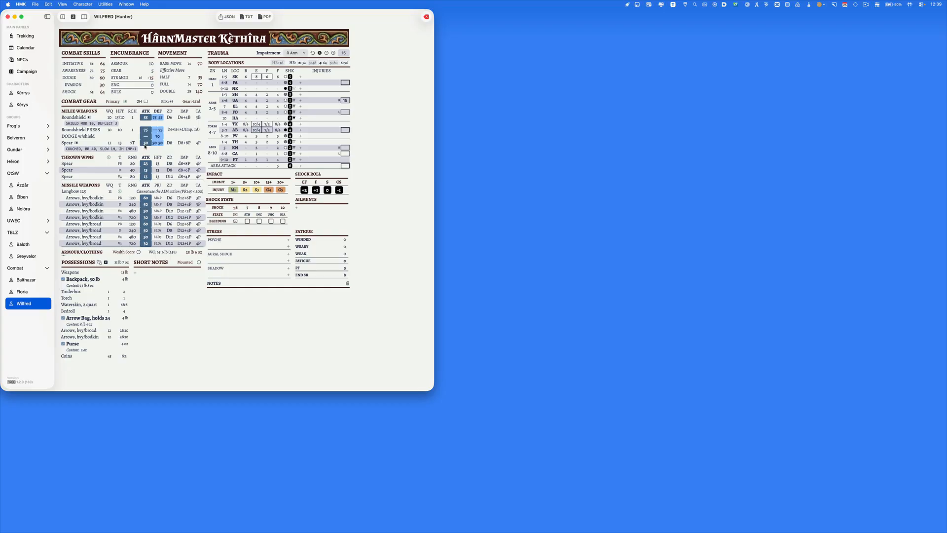
click(124, 101)
mouse_move(148, 147)
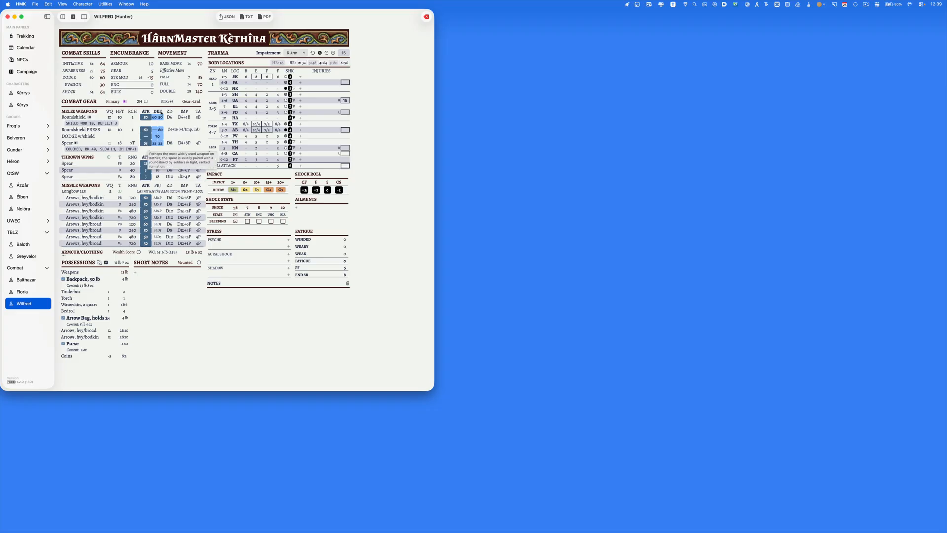
Toggle the two-handed setting and switch the primary hand in Wilfred's combat gear
click(187, 143)
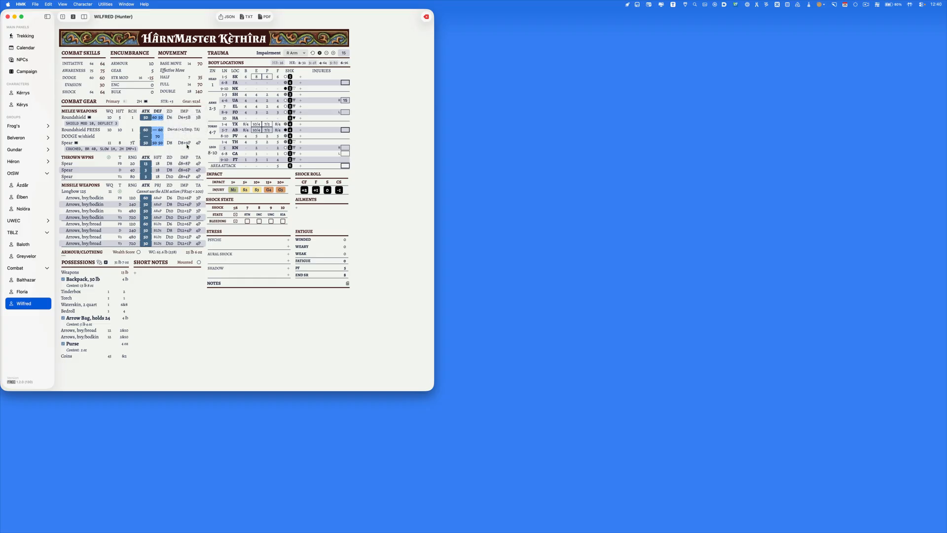
click(145, 102)
click(146, 102)
click(126, 101)
Collapse the thrown weapons list, then collapse and re-expand the missile and melee weapons lists
click(93, 158)
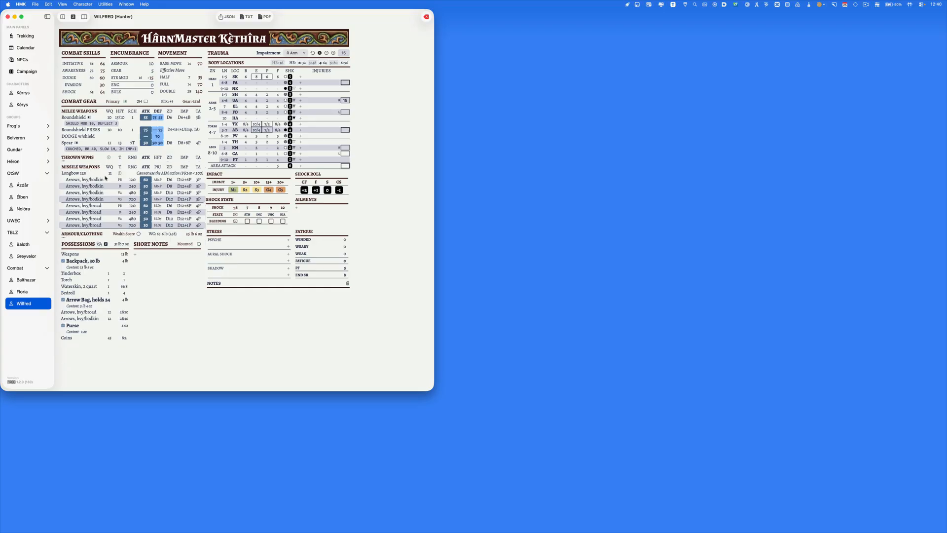
click(94, 167)
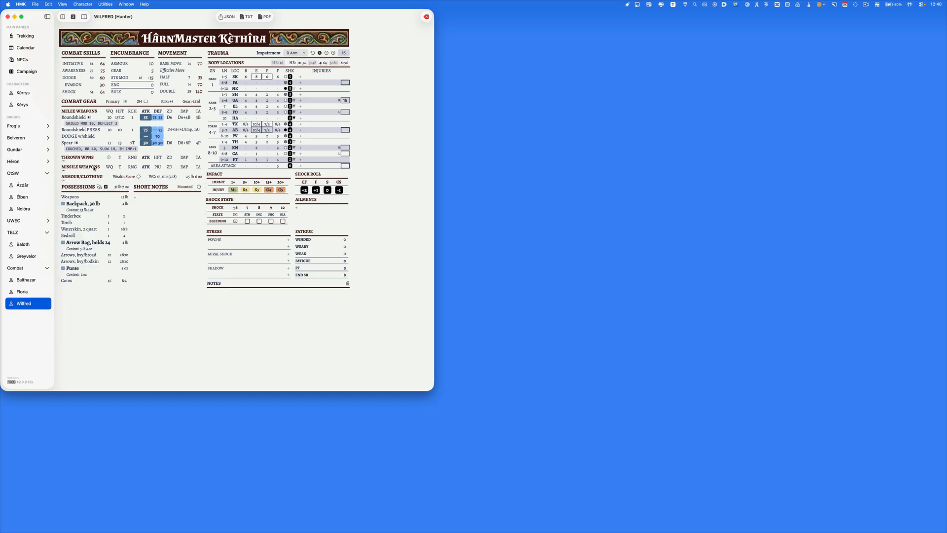
click(88, 113)
click(89, 131)
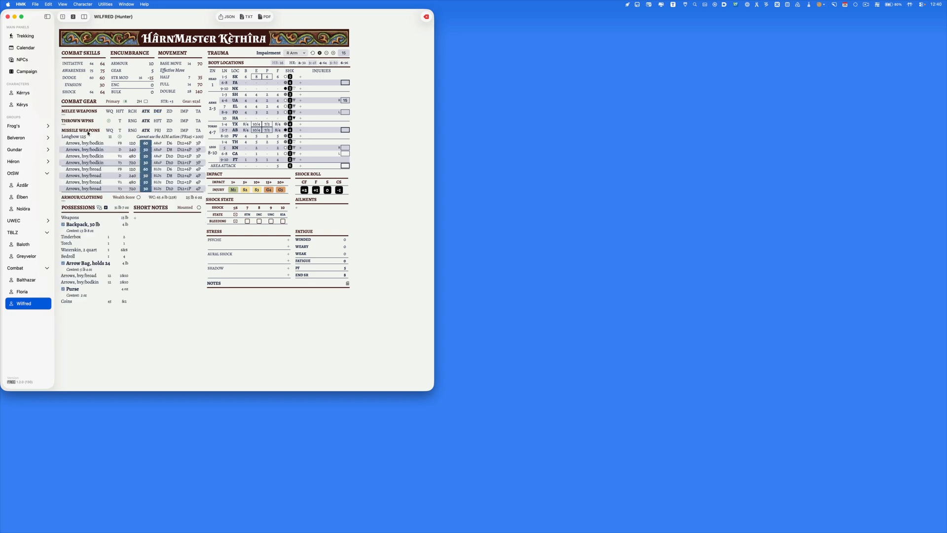
click(89, 113)
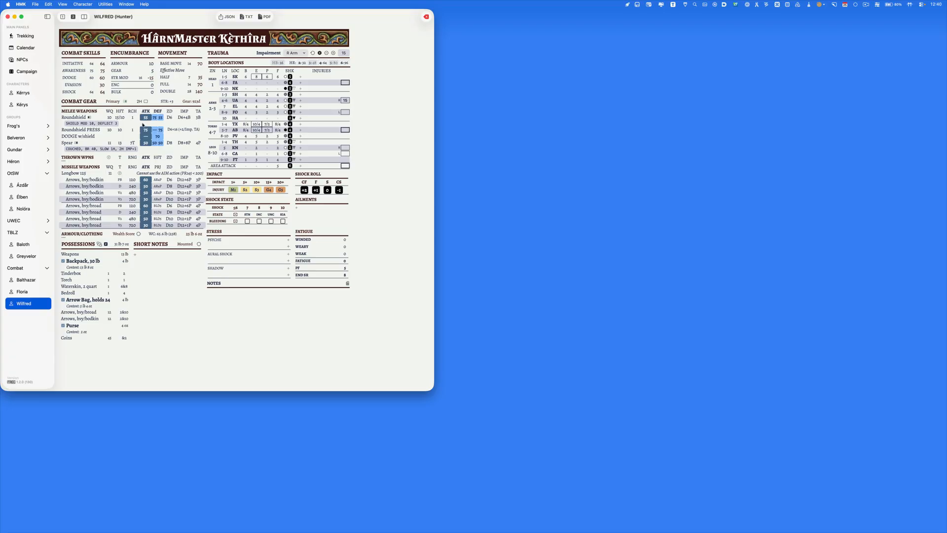
Roll the Roundshield's attack and counterstrike in the melee weapons list
click(147, 118)
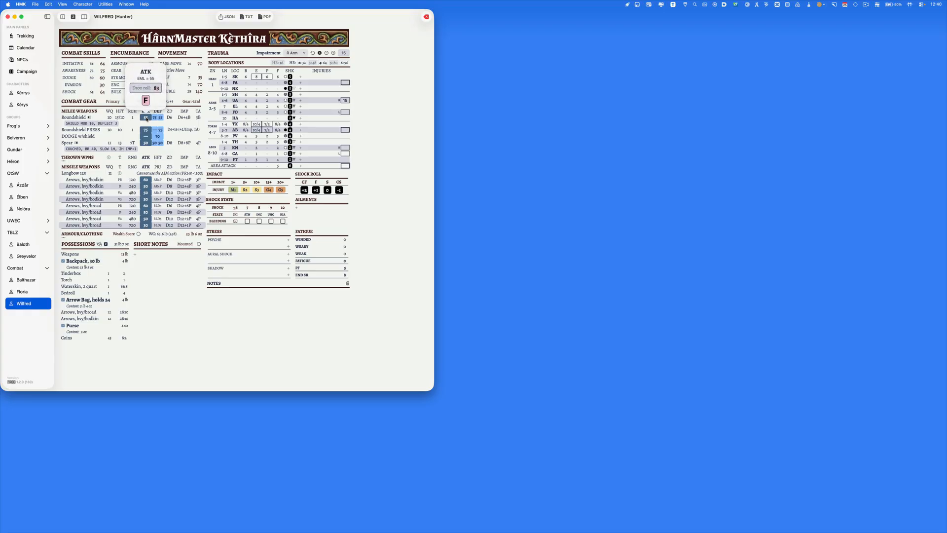
click(160, 117)
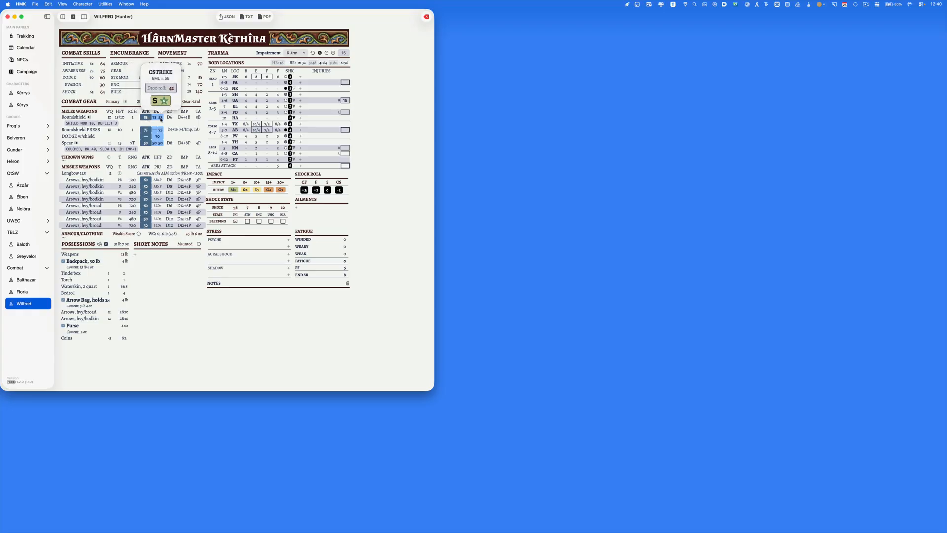
click(163, 143)
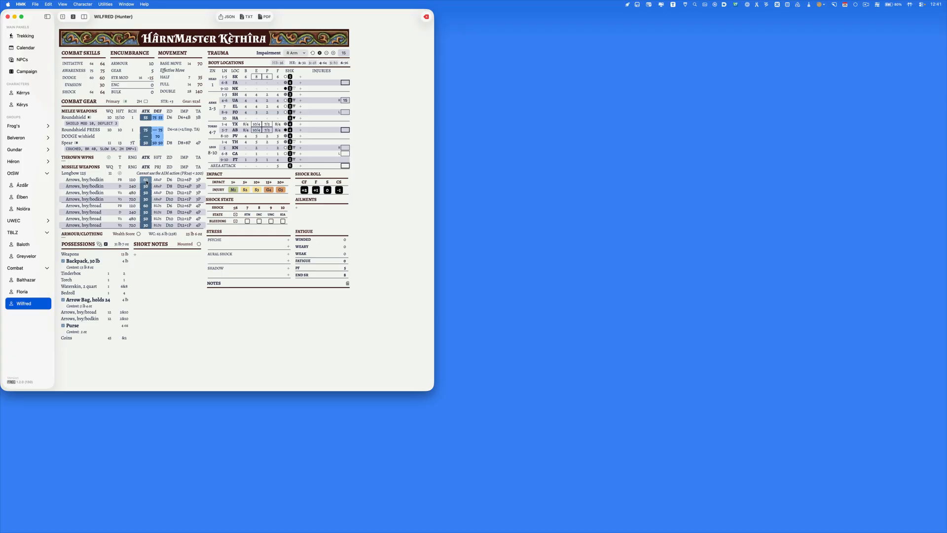
Roll the attack for the first bodkin arrow entry with the longbow's T option off, then with it on
click(146, 181)
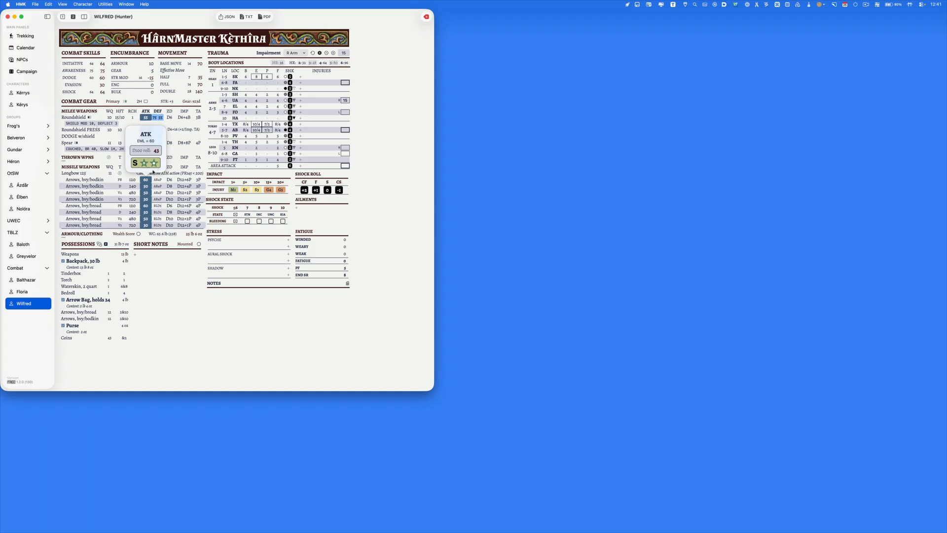
click(146, 181)
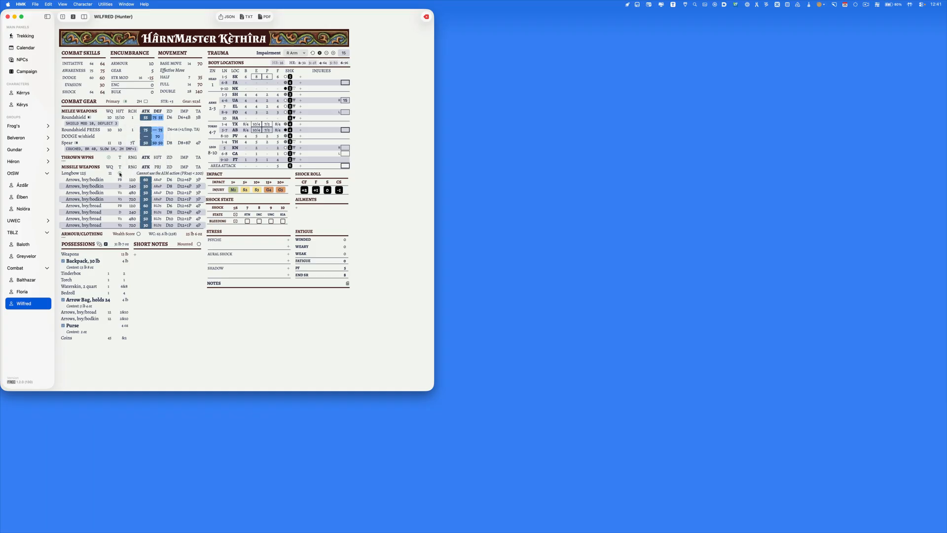
click(145, 180)
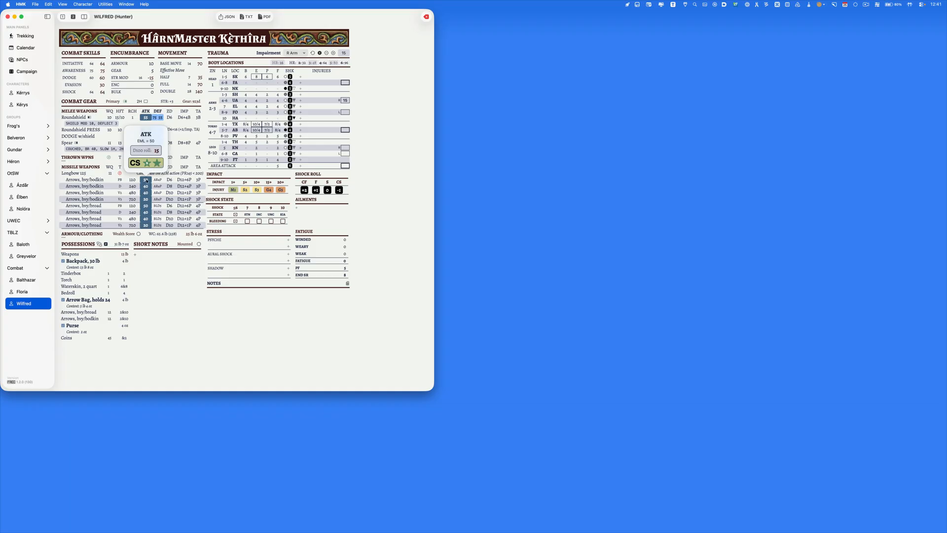
click(146, 181)
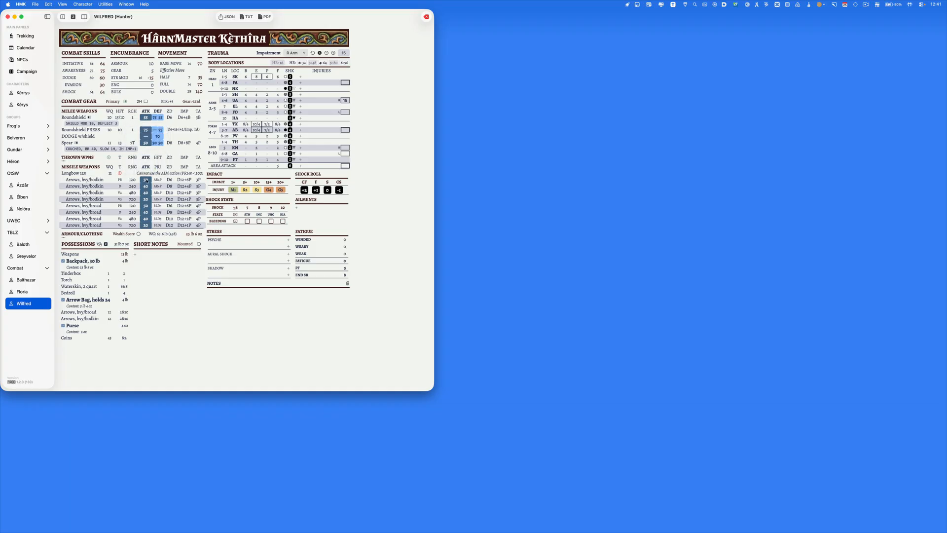
Roll the Roundshield PRESS attack, then collapse and re-expand the missile weapons list
click(146, 130)
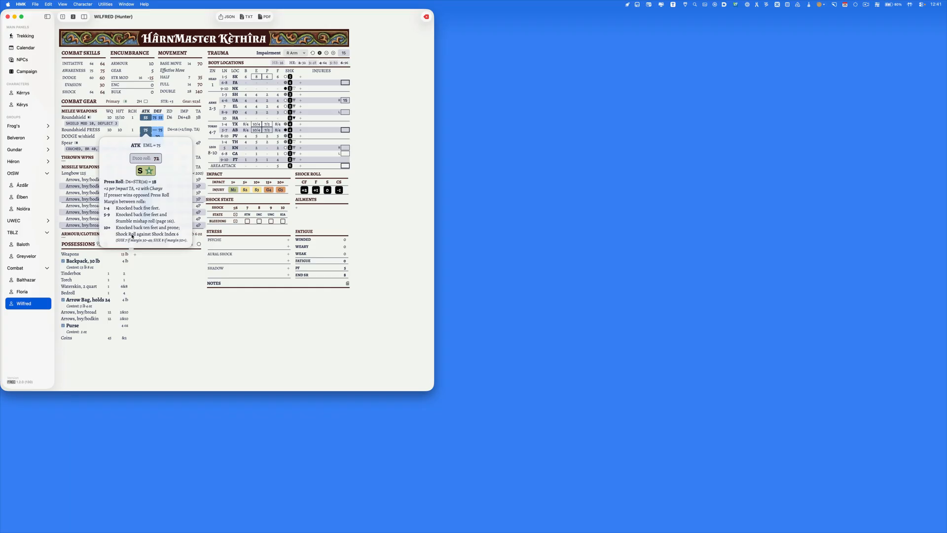
click(92, 166)
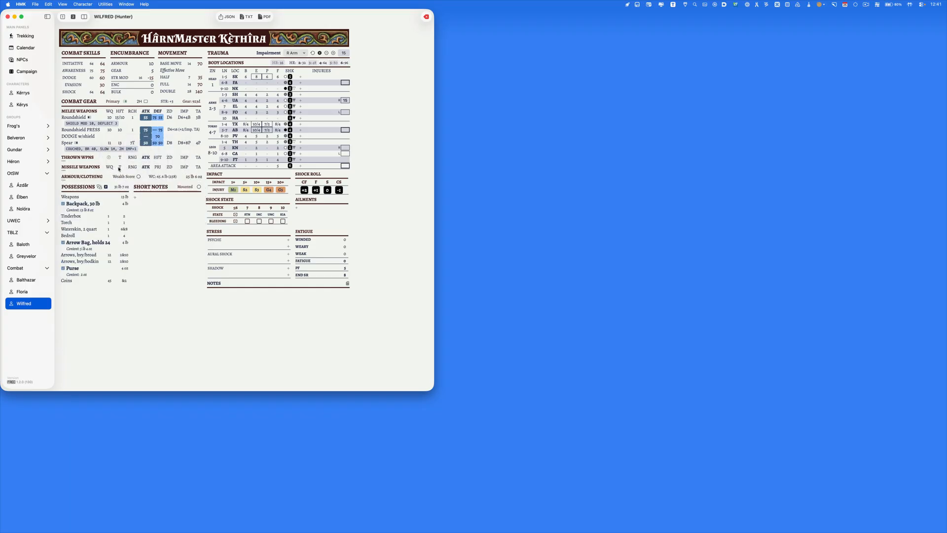
click(97, 167)
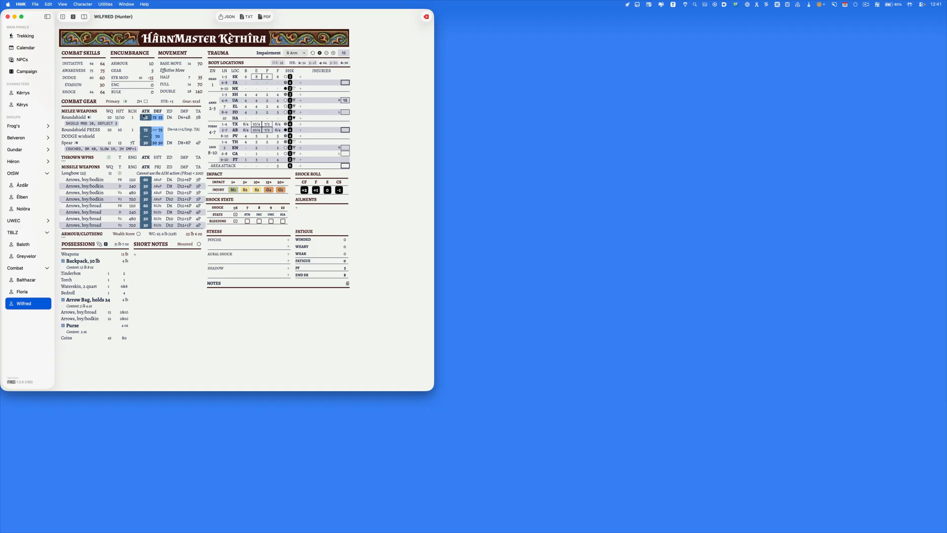
Roll the Roundshield's attack twice, then roll its zone die and hit location
click(146, 118)
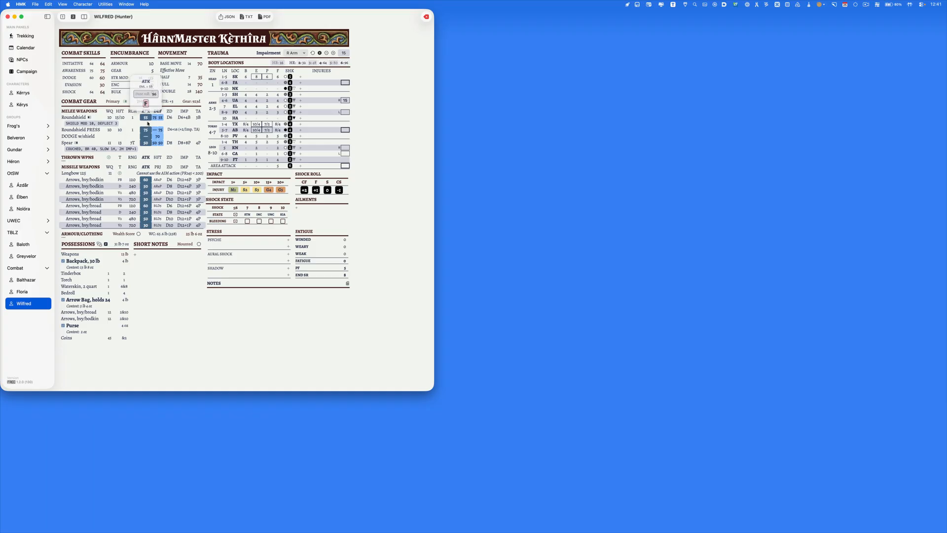
click(146, 119)
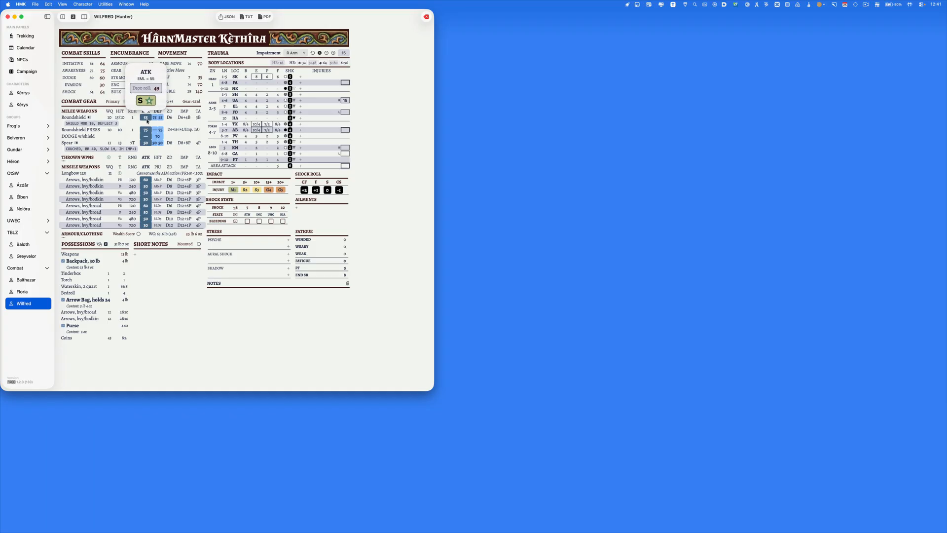
click(169, 118)
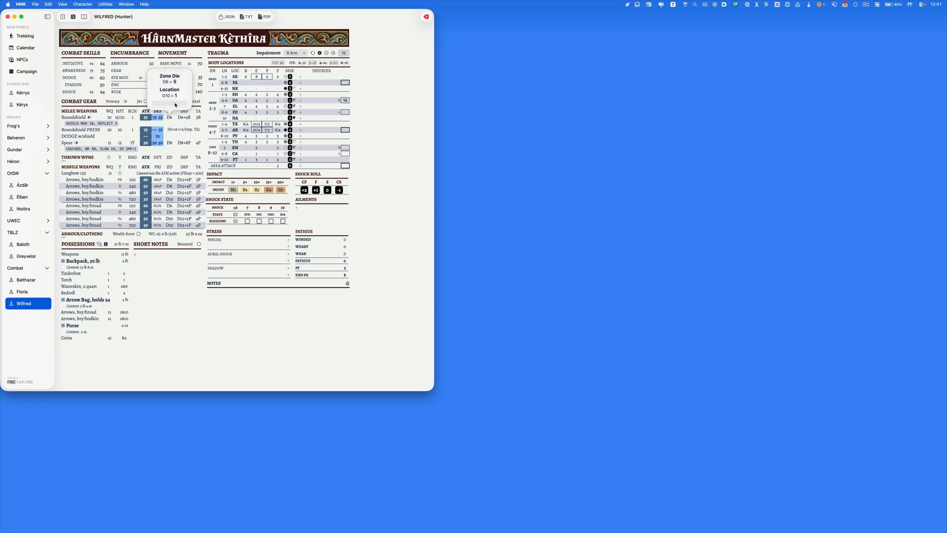
click(176, 104)
Roll the attack and zone die for the first bodkin arrow entry and the impact for the second
click(146, 181)
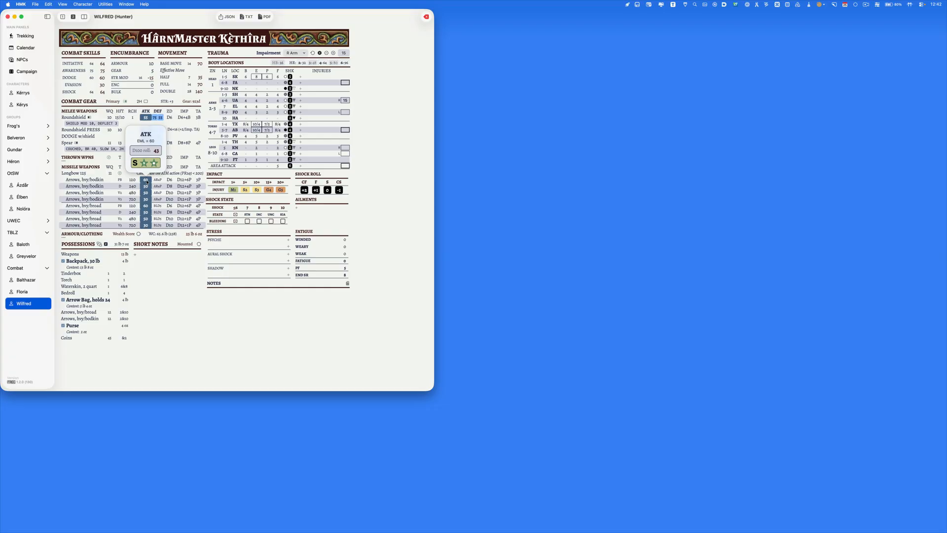
click(170, 181)
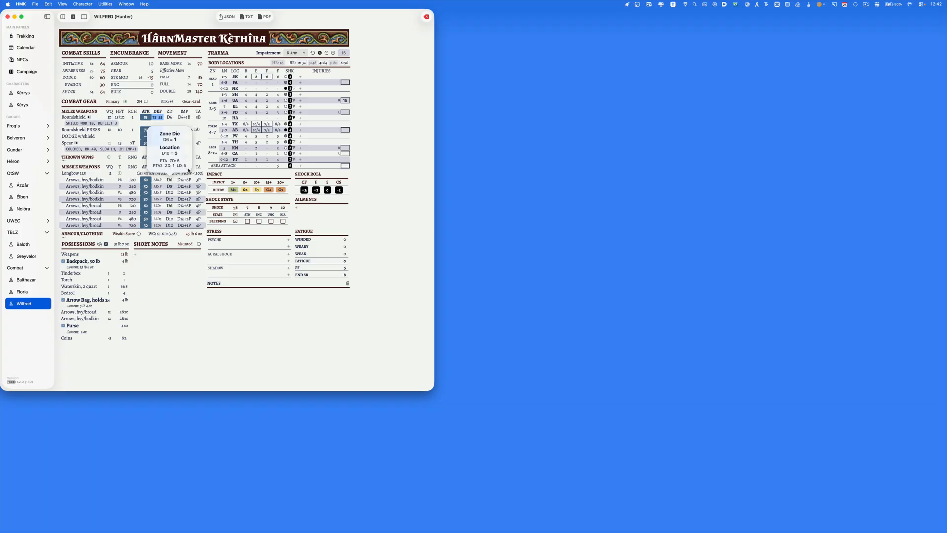
click(185, 185)
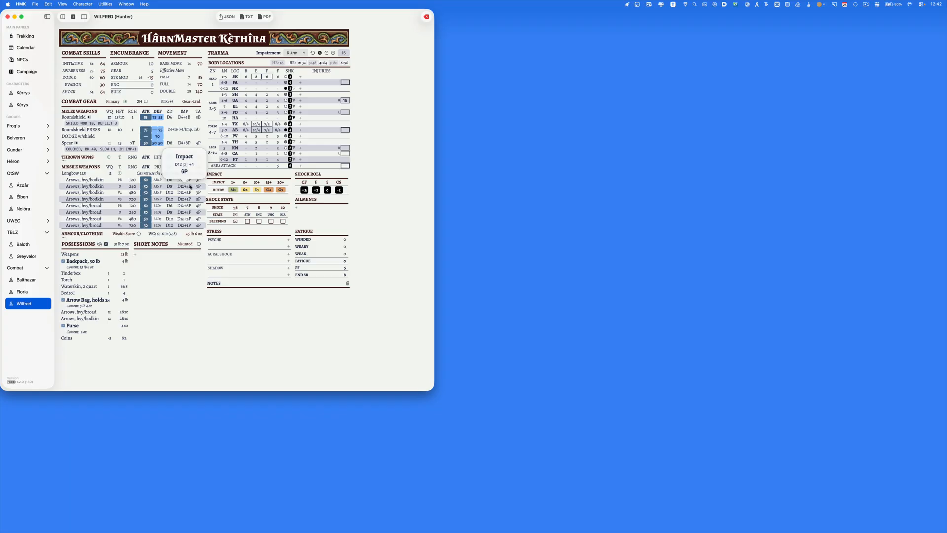
click(187, 187)
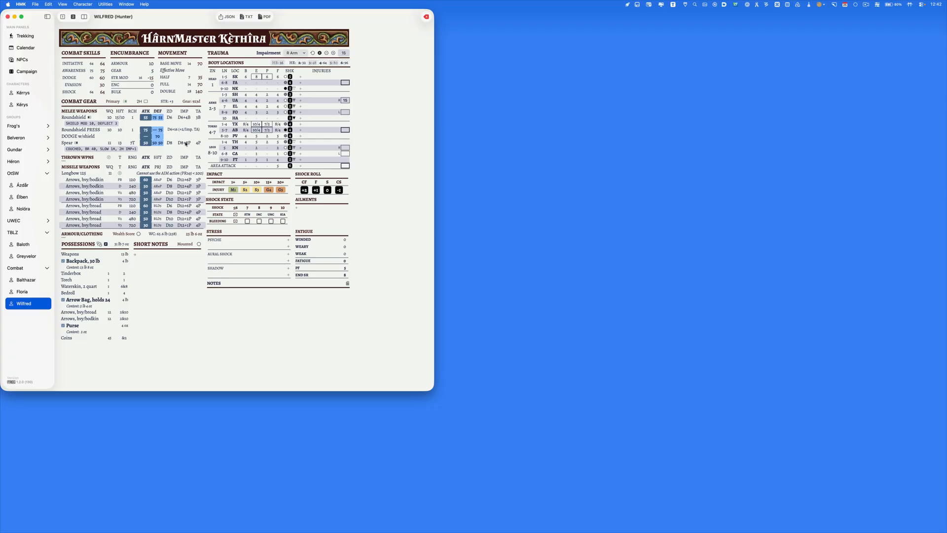
Make a shock roll for Wilfred and toggle its Glancing Blow option on and off
click(318, 175)
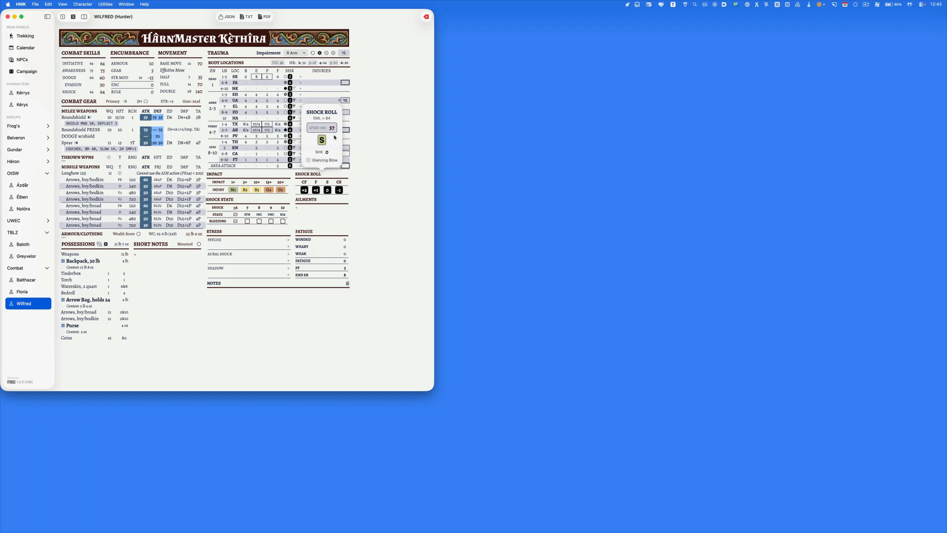
click(309, 160)
click(309, 160)
click(323, 174)
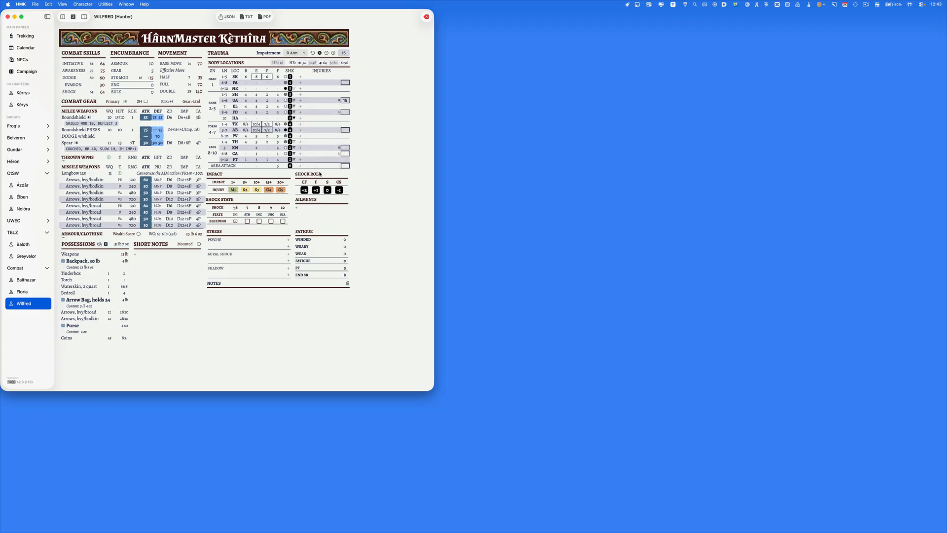
Roll Wilfred's Shock reroll, Awareness, Initiative and Dodge from his combat skills
click(75, 92)
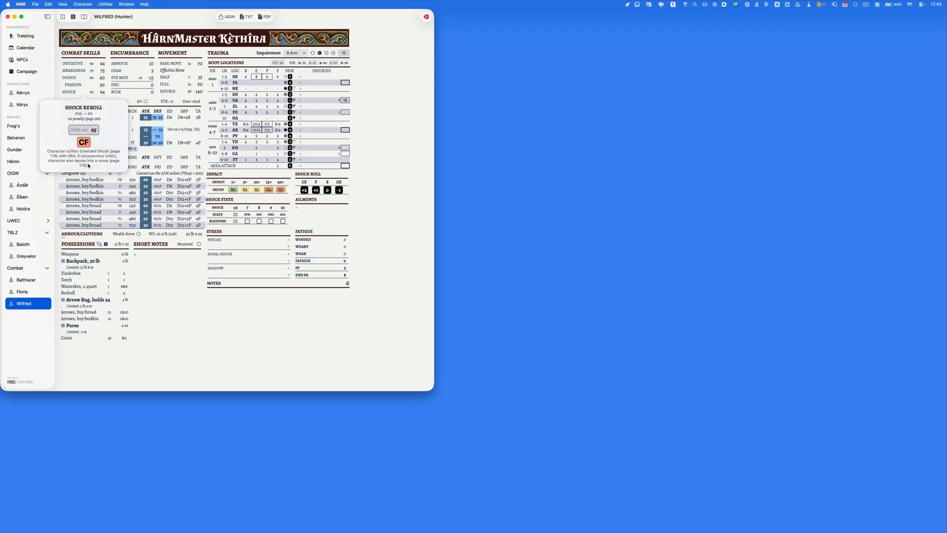
click(77, 72)
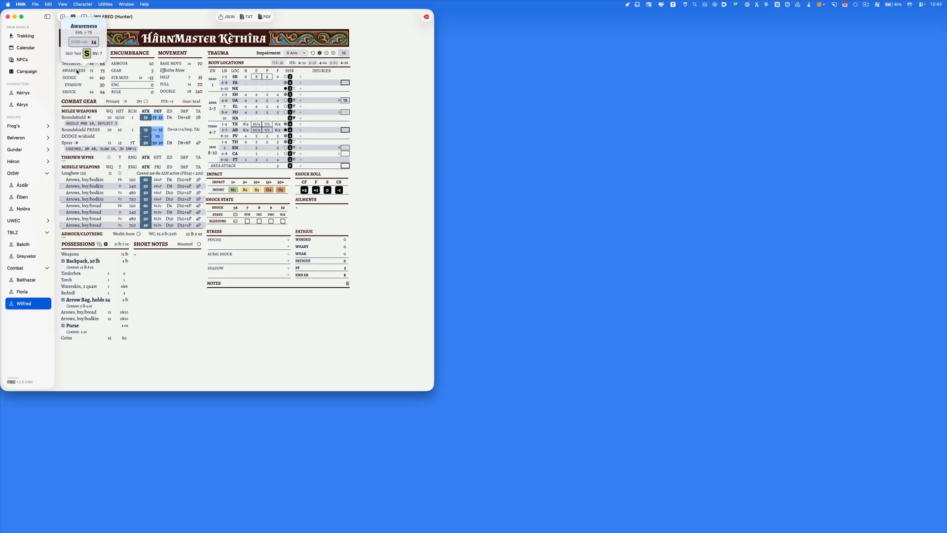
click(77, 72)
click(79, 64)
click(78, 65)
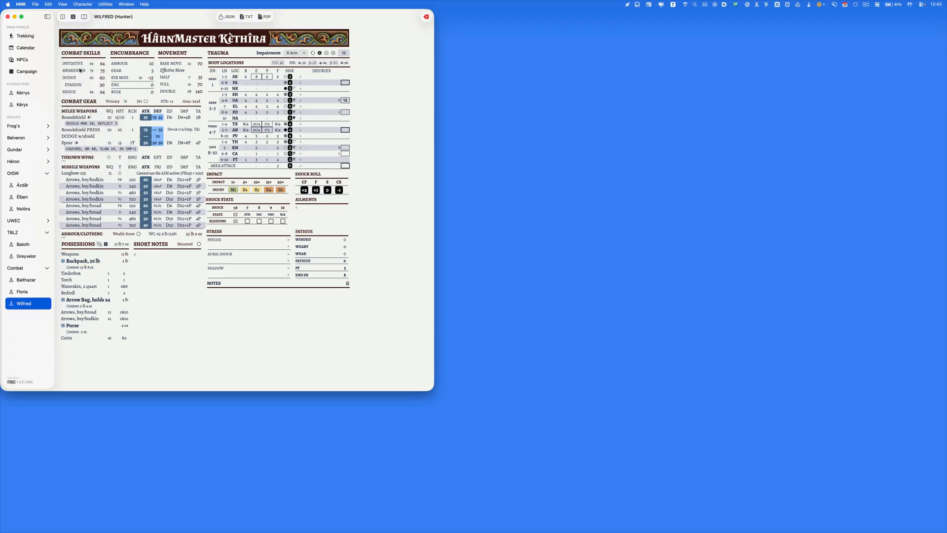
click(77, 78)
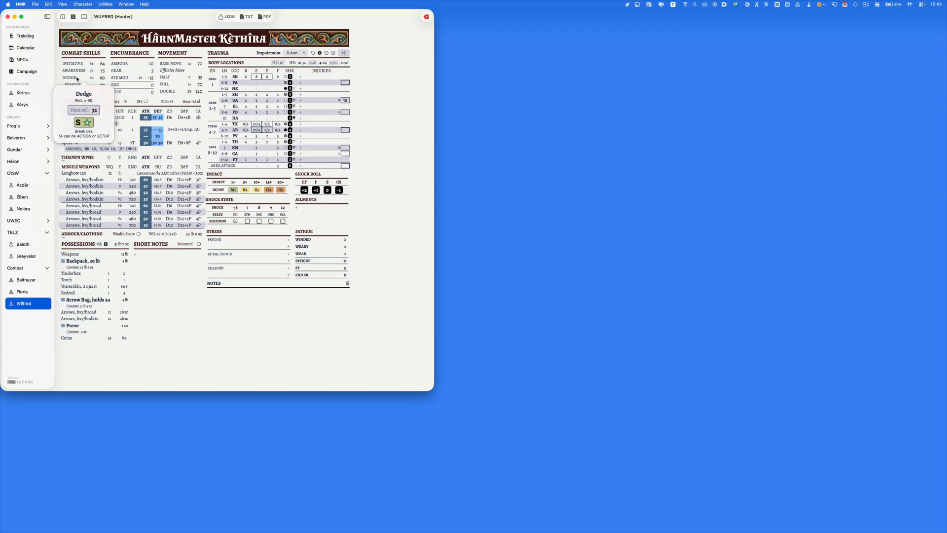
click(77, 78)
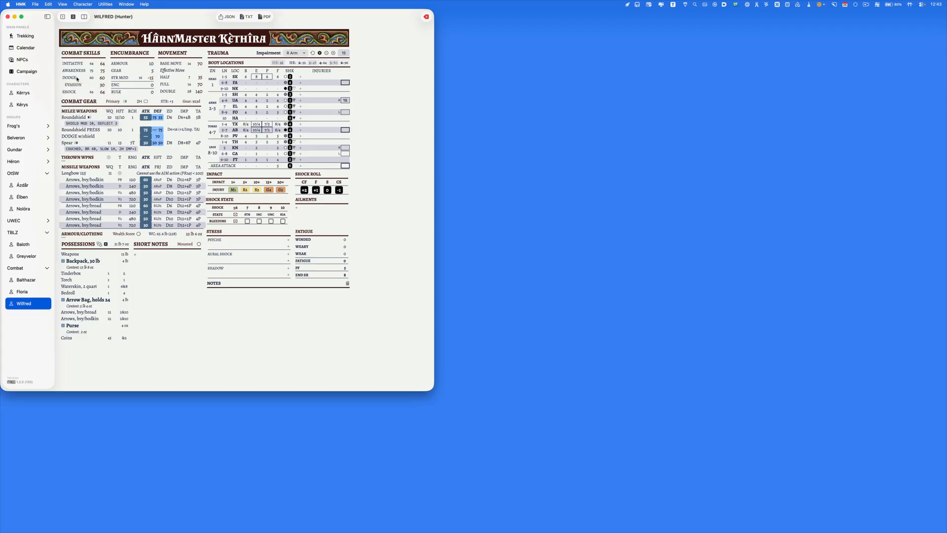
Reset Wilfred's right arm impairment to 0 and view the body locations available for impairment
click(302, 63)
click(311, 64)
click(336, 63)
click(313, 53)
click(299, 53)
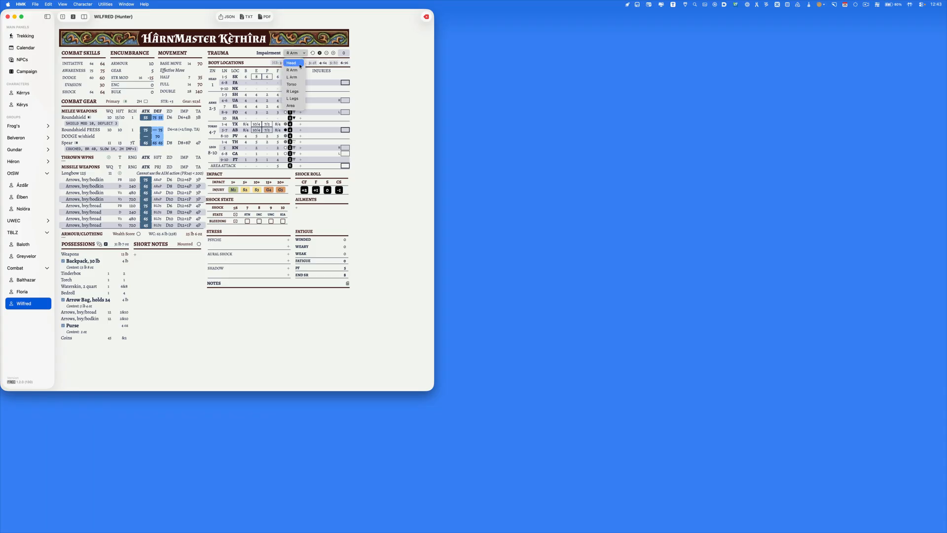
click(299, 52)
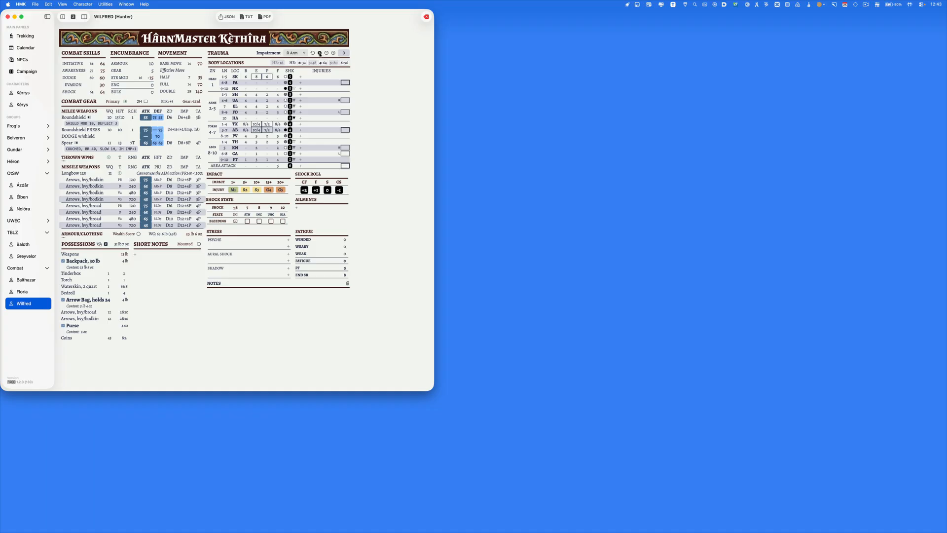
click(320, 53)
Set Wilfred's Winded fatigue to 10
click(345, 239)
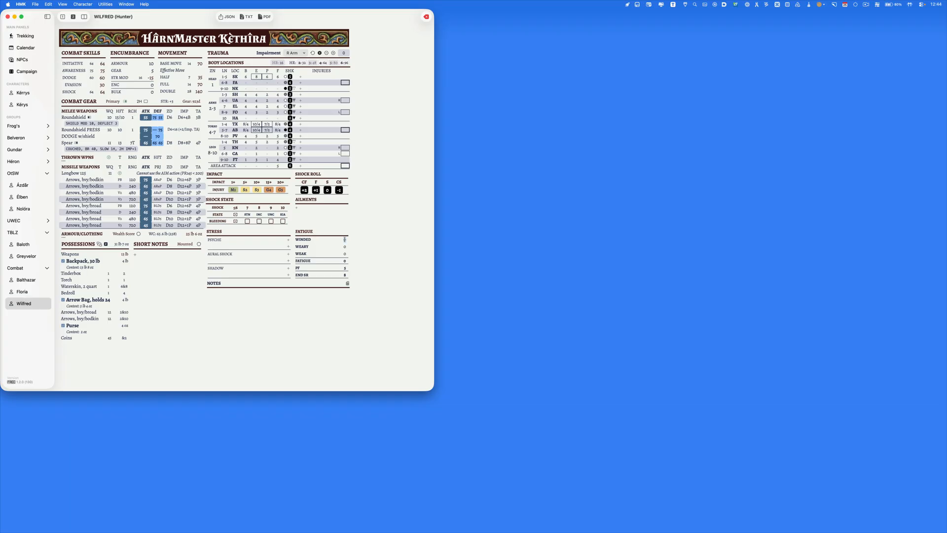
text(10)
View the fatigue recovery rules, then the injury special effects and mishap reference for impacts
click(314, 233)
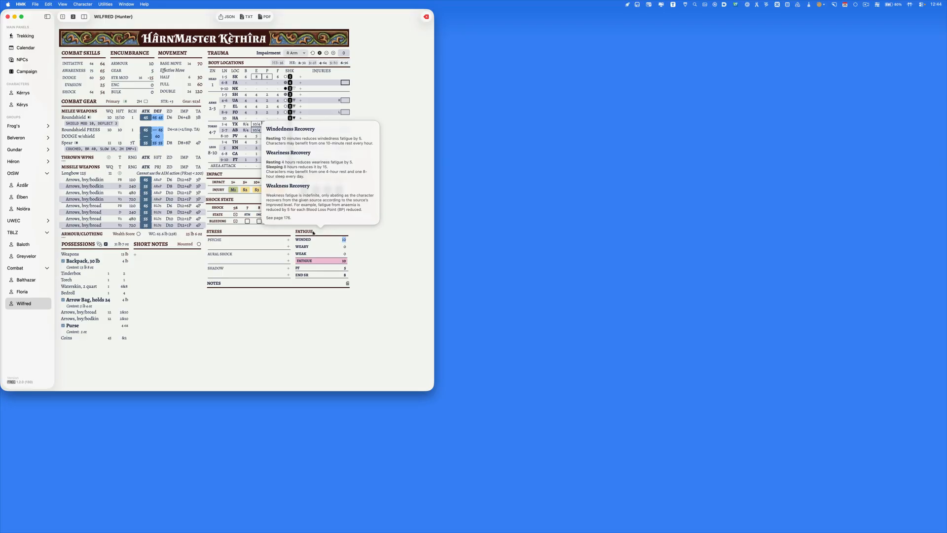
click(314, 233)
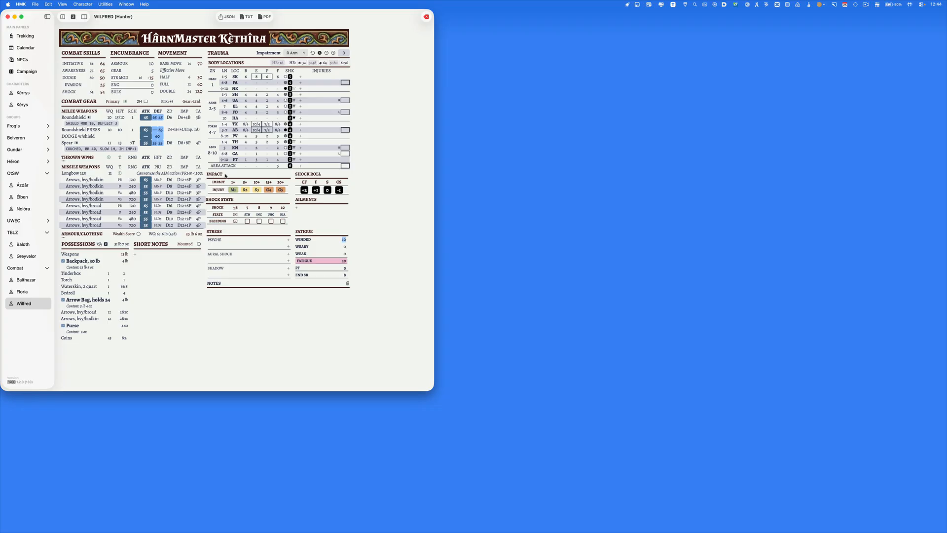
click(246, 175)
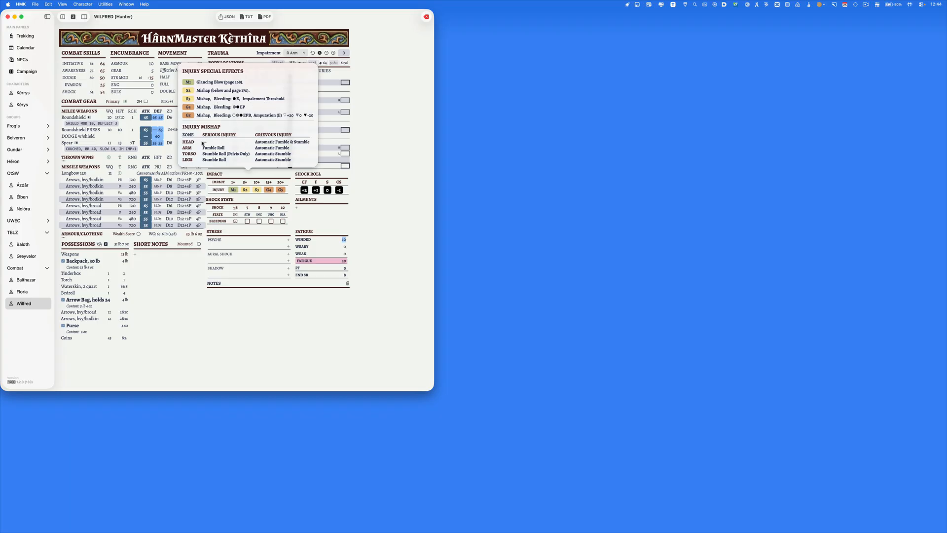
Close the injury reference and view the shock states rules
click(249, 175)
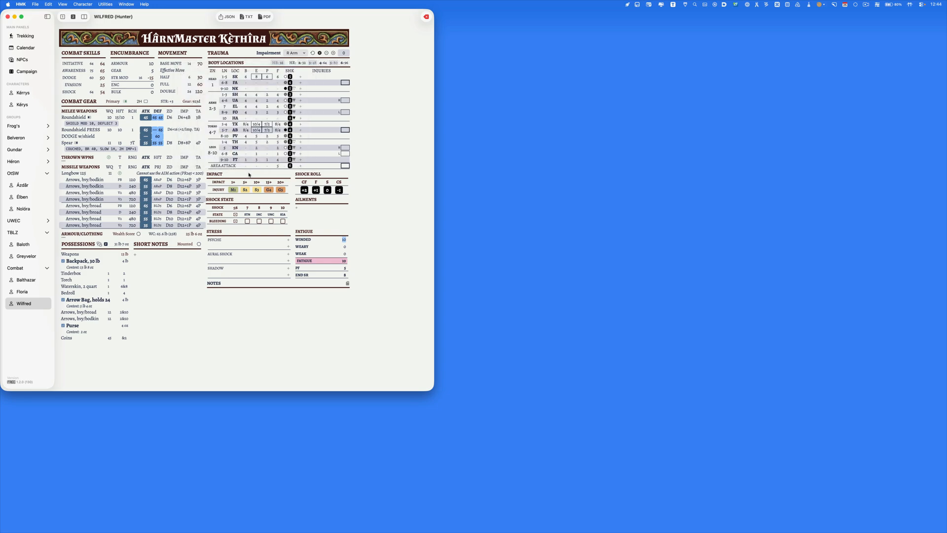
click(249, 200)
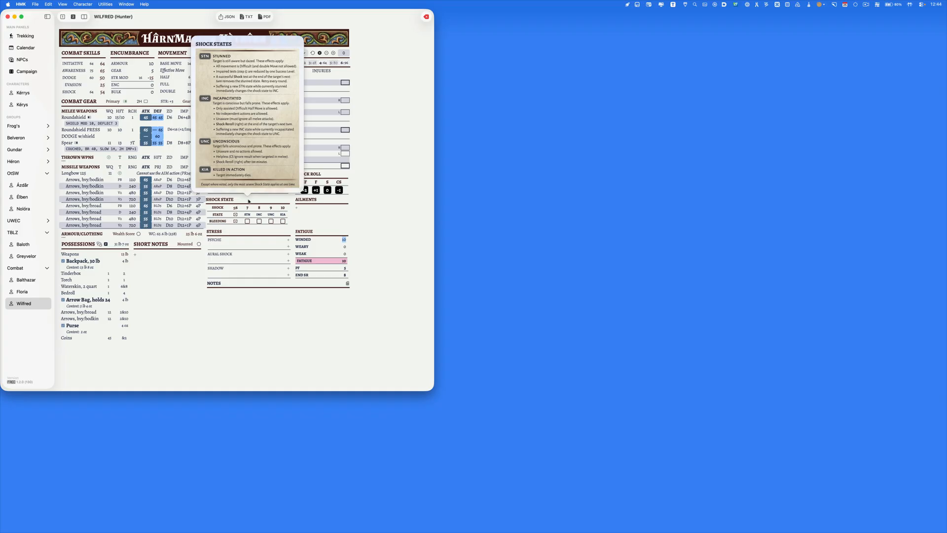
click(248, 201)
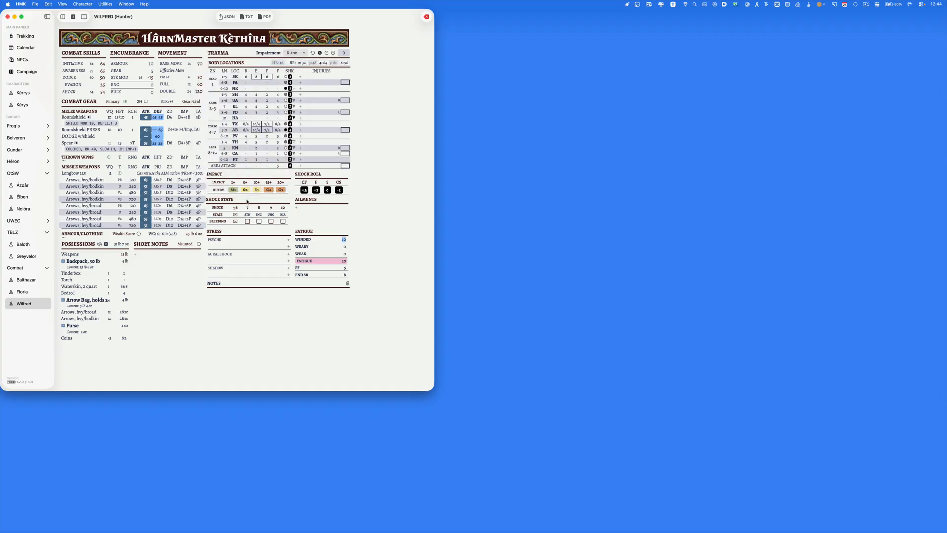
click(259, 215)
click(260, 215)
View the breakdown of Wilfred's gear value by category
mouse_move(191, 102)
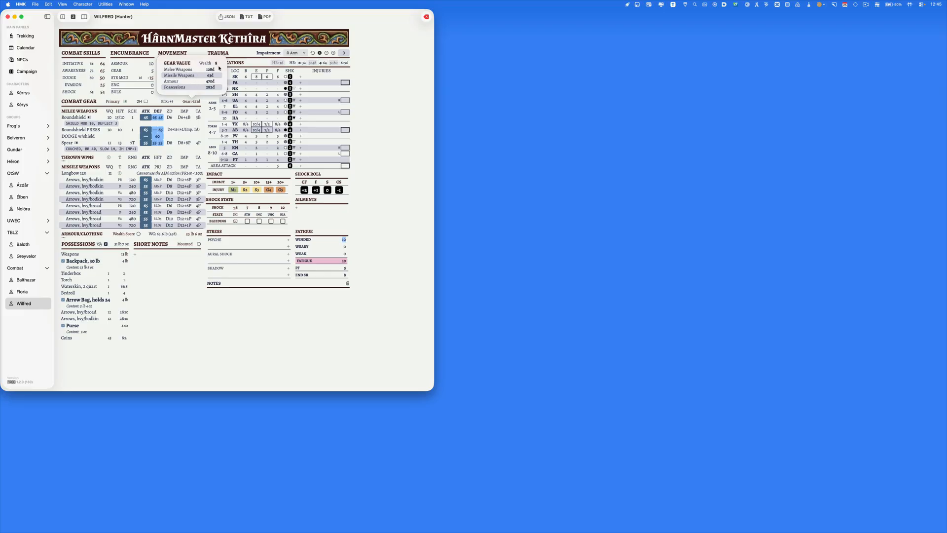
click(191, 102)
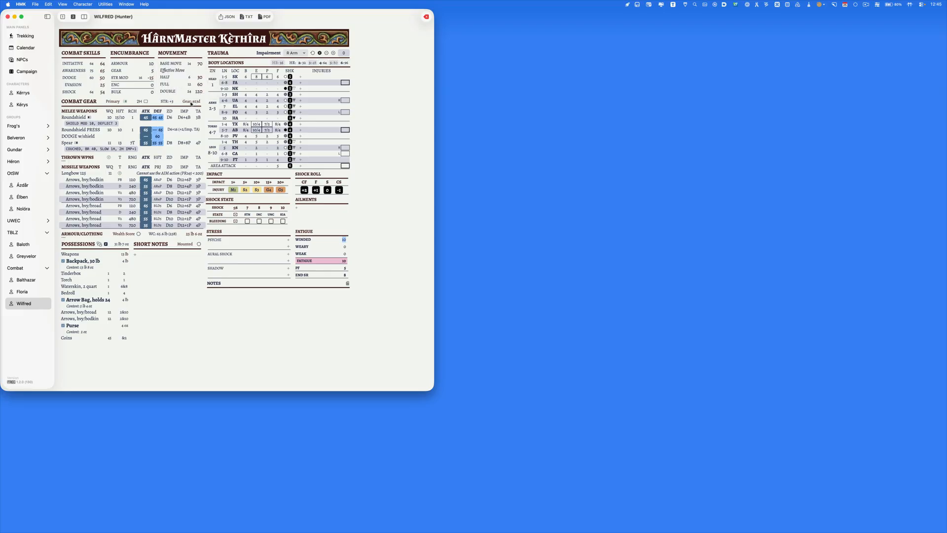
click(87, 245)
Return to Wilfred's birth, attributes and skills page and roll skill tests for Folklore and Riding
click(62, 17)
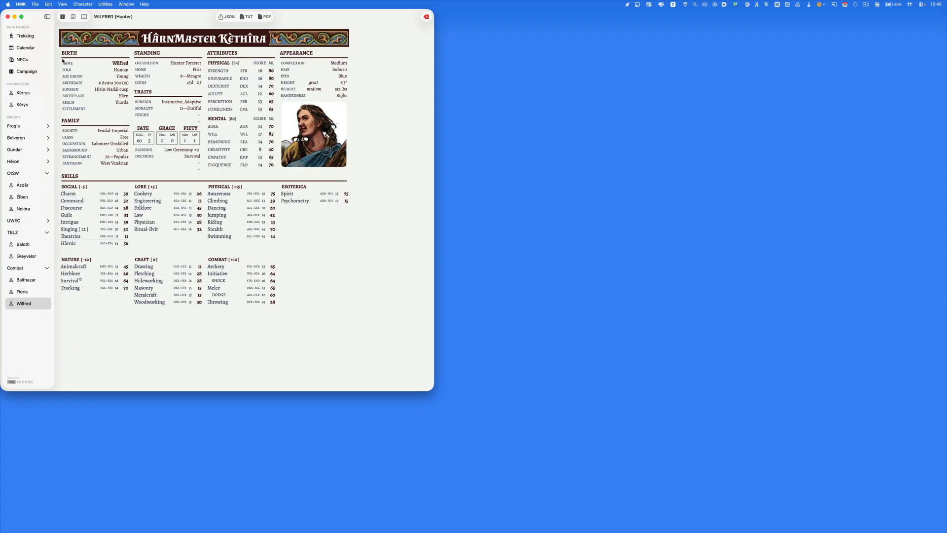
click(144, 208)
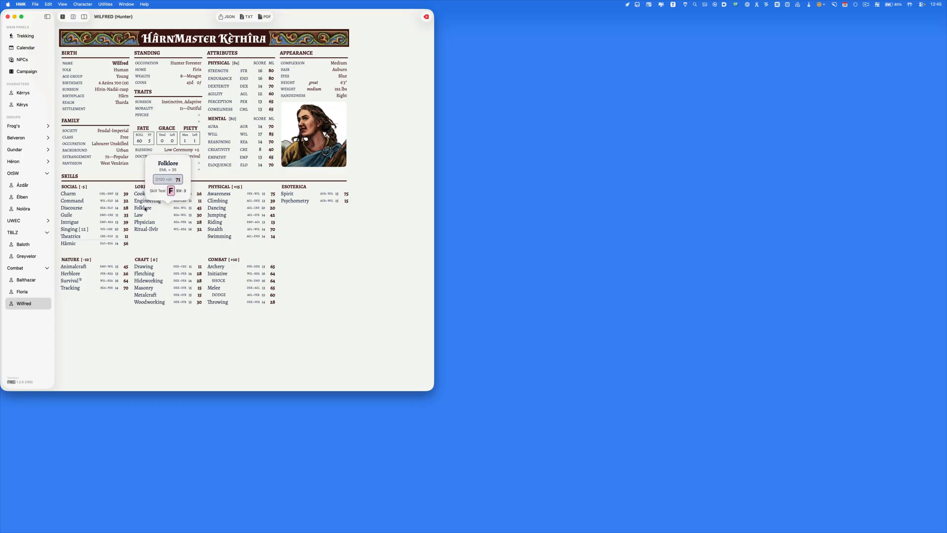
click(215, 222)
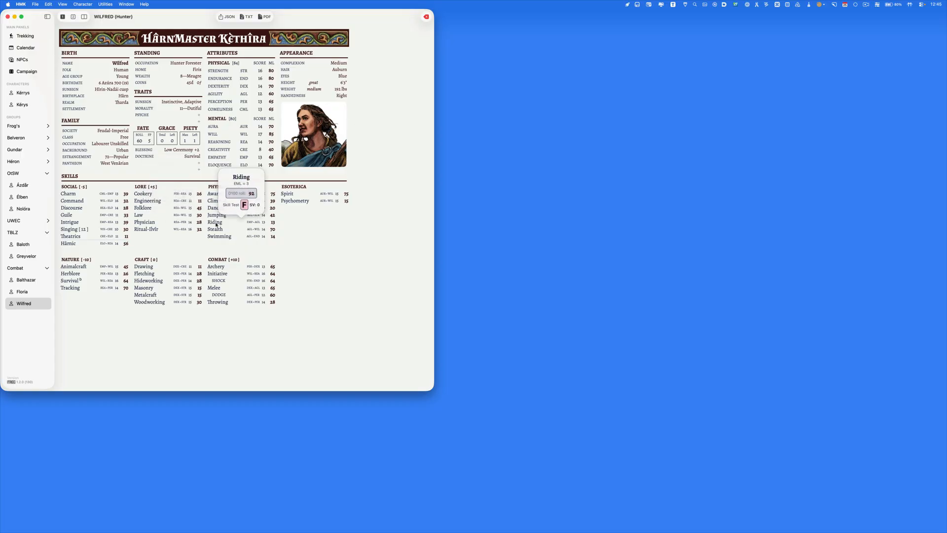
click(216, 224)
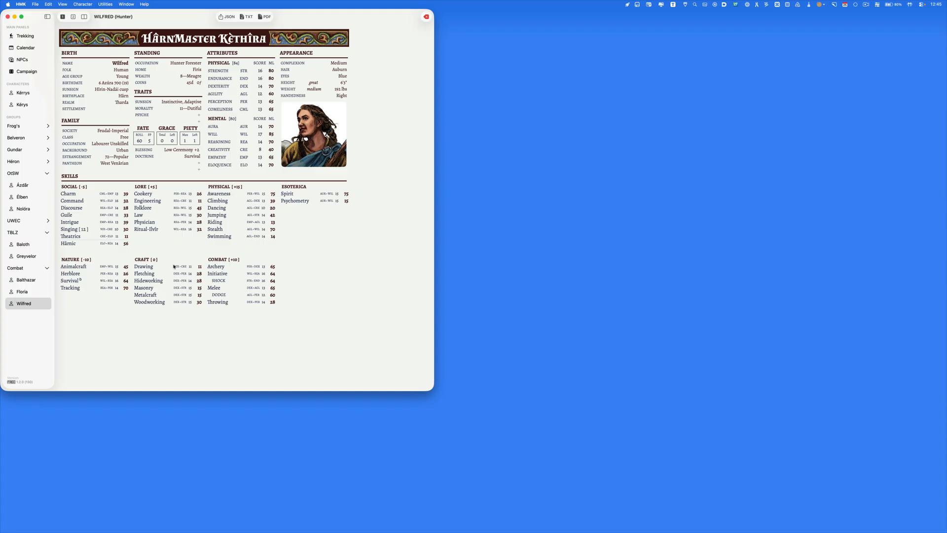
Temporarily show the penalised effective mastery levels for all of Wilfred's skills, twice, restoring the normal values each time
click(73, 16)
click(63, 16)
key(alt)
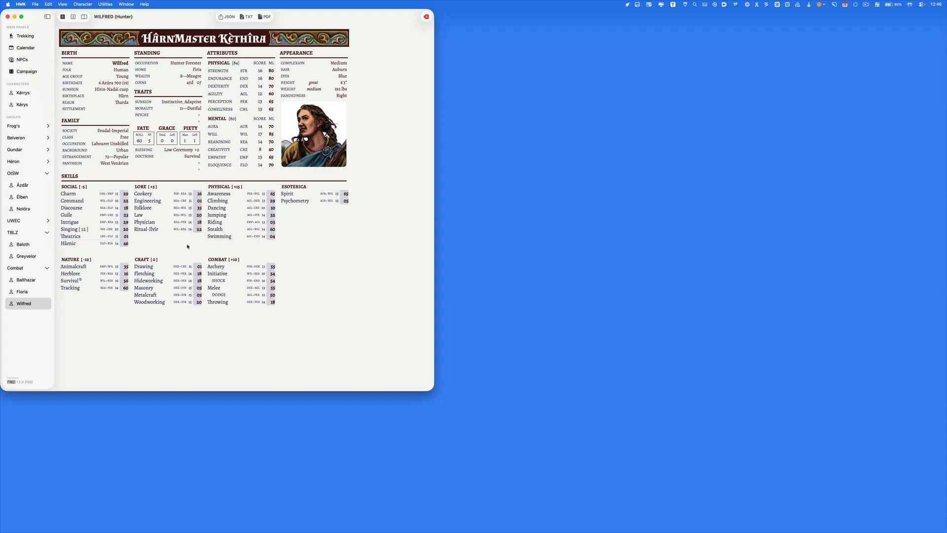
key(Escape)
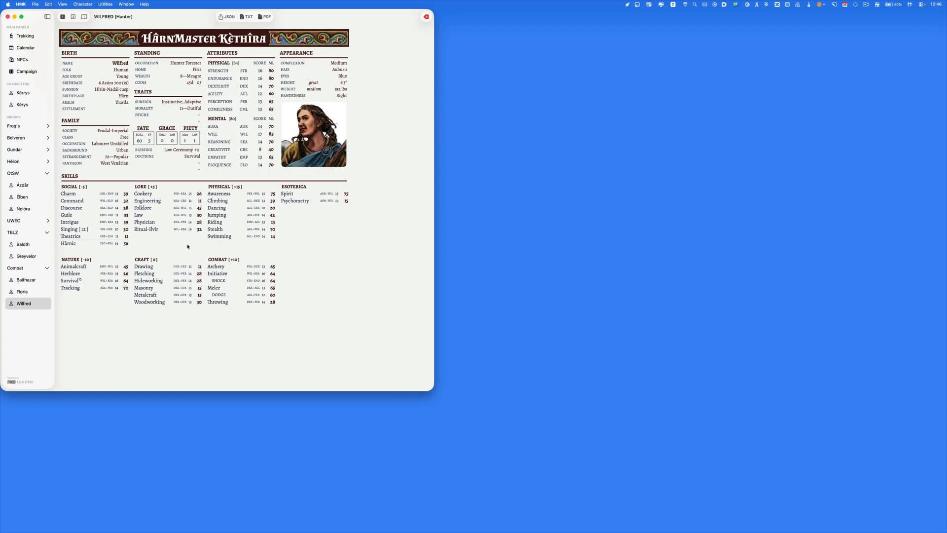
key(1)
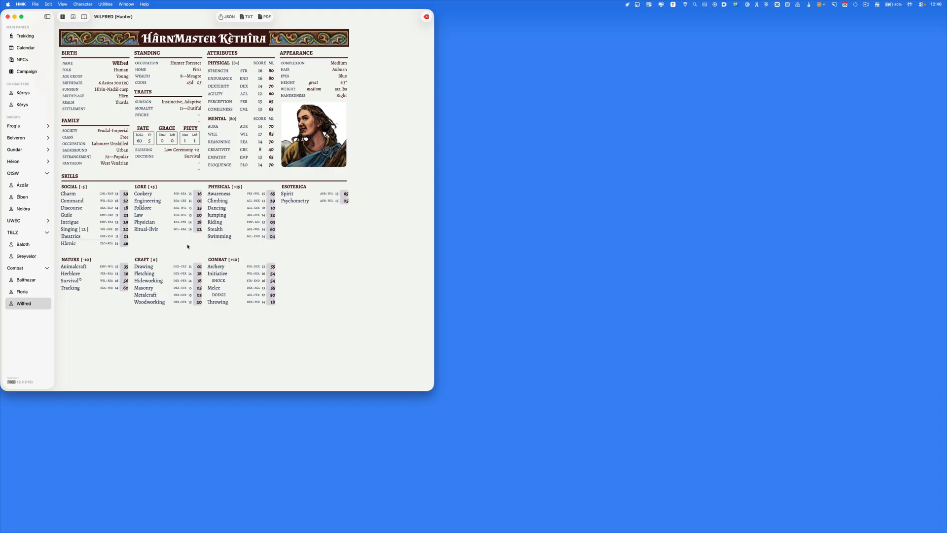
key(Escape)
Roll Wilfred's Riding skill again and make a Dexterity attribute test
click(233, 222)
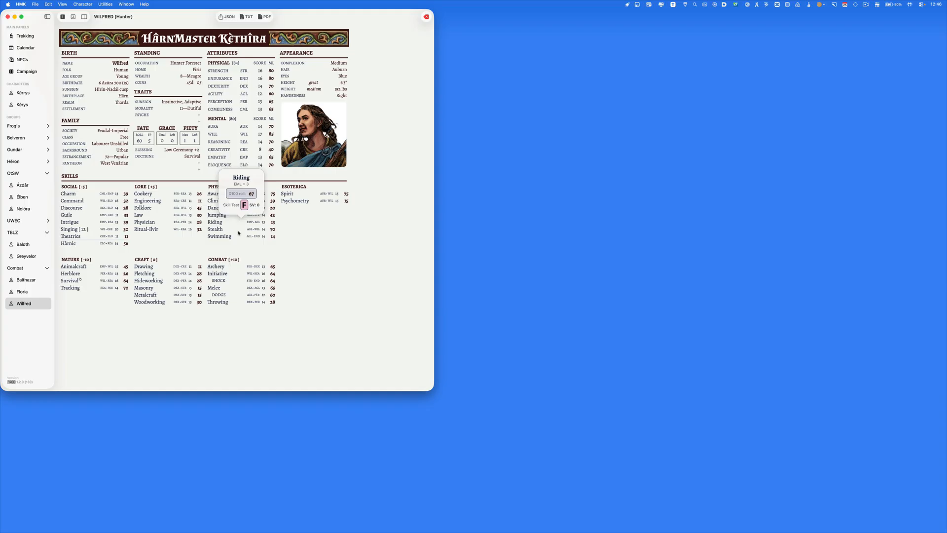
click(228, 248)
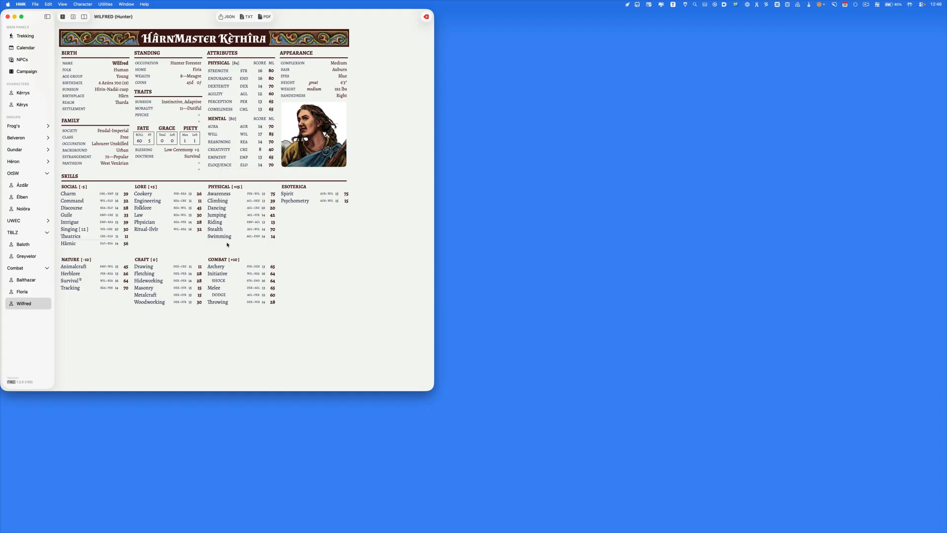
click(153, 201)
click(229, 127)
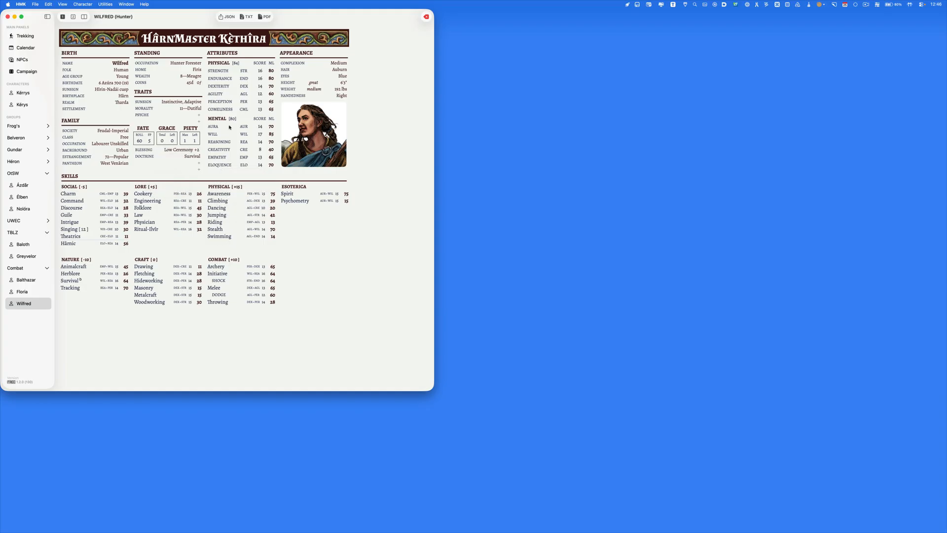
click(234, 86)
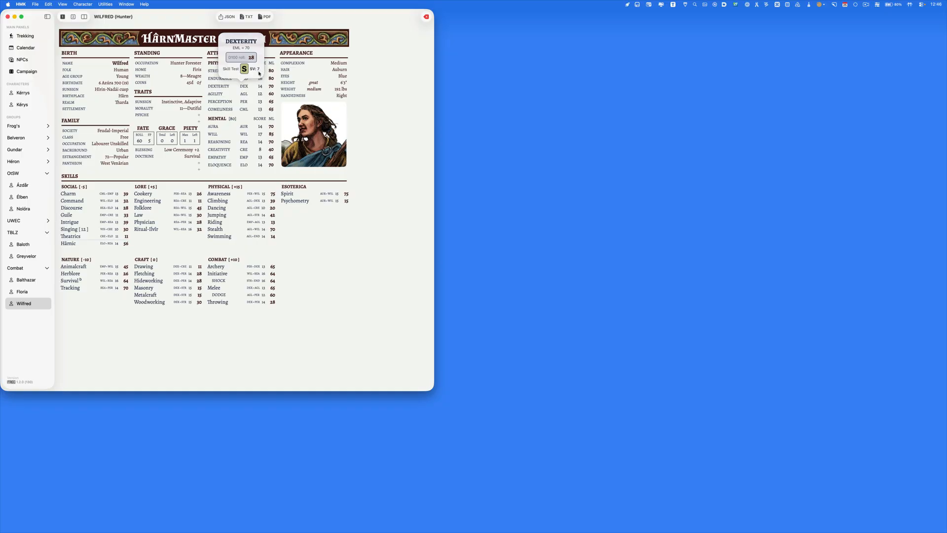
click(244, 100)
click(246, 103)
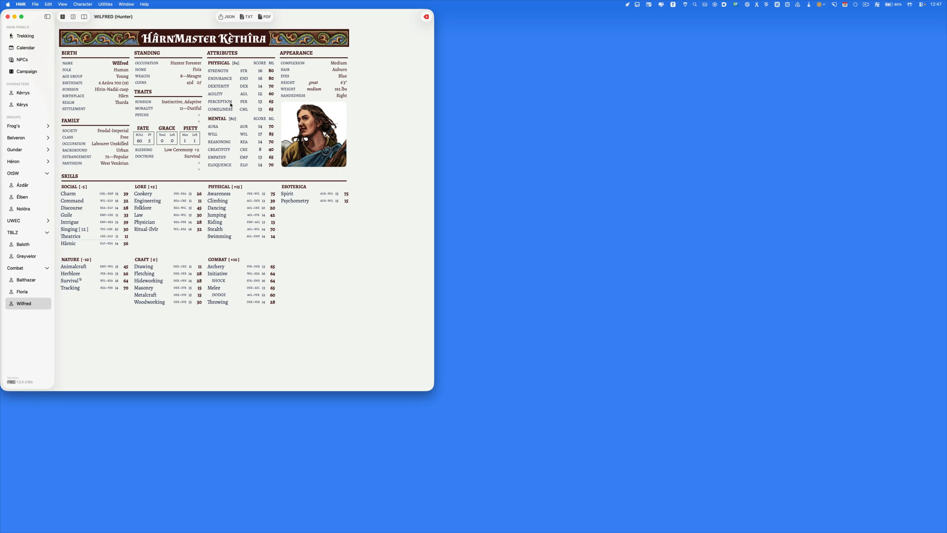
Make a general Fate roll for Wilfred, plus a Fate roll using the Combat skills' sunsign modifier
click(144, 130)
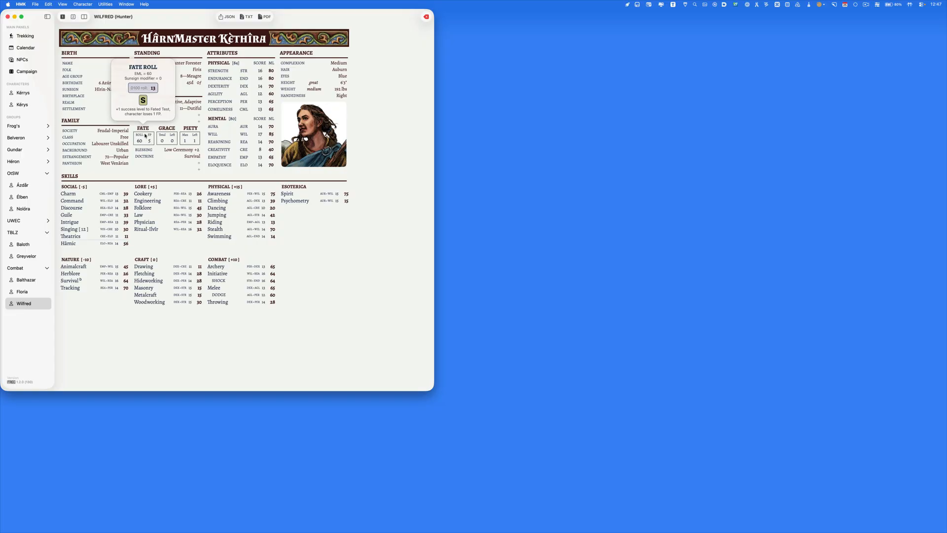
click(145, 129)
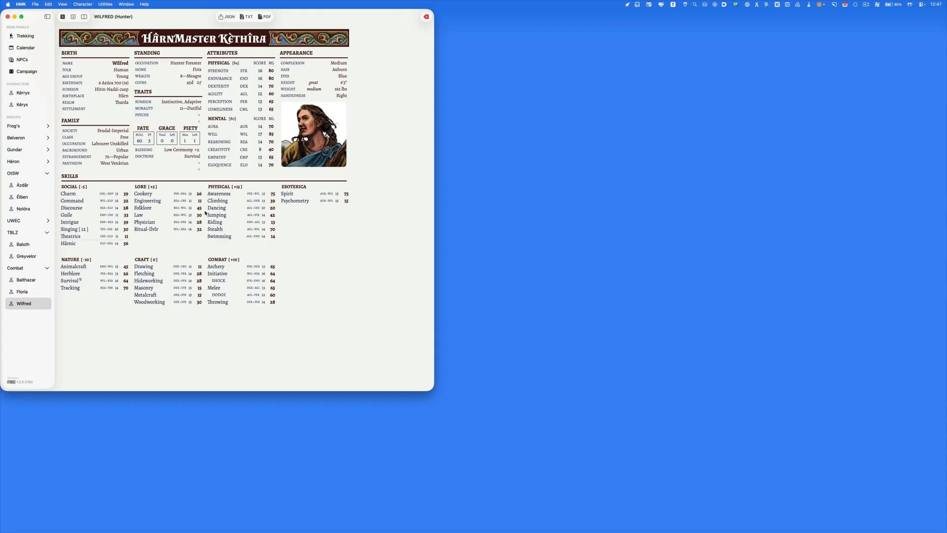
click(224, 260)
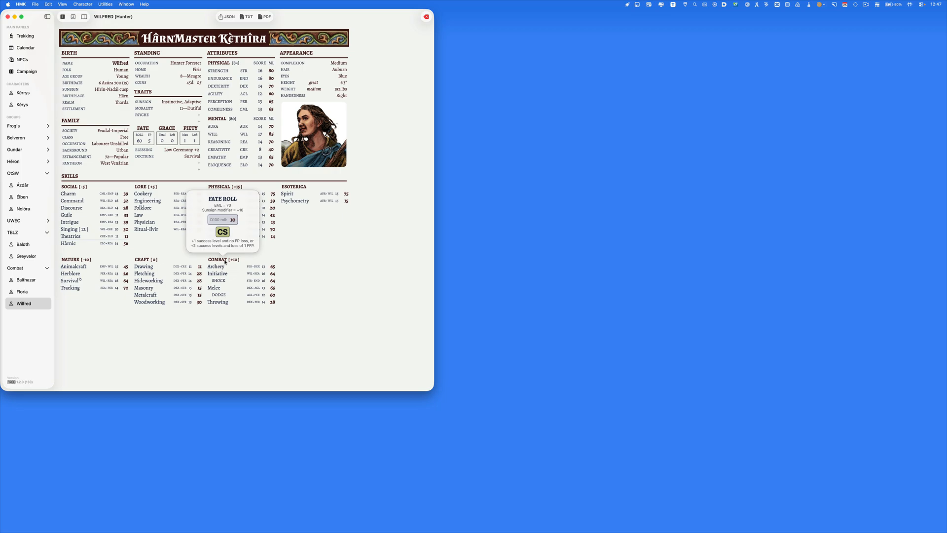
click(226, 261)
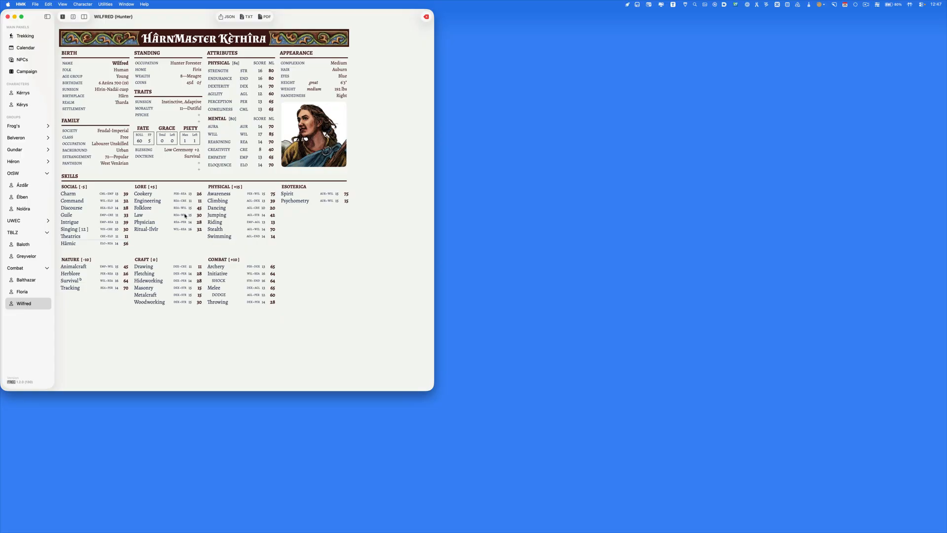
Open the Shèk-Pvâr Spells window and position it over the character sheet
click(83, 4)
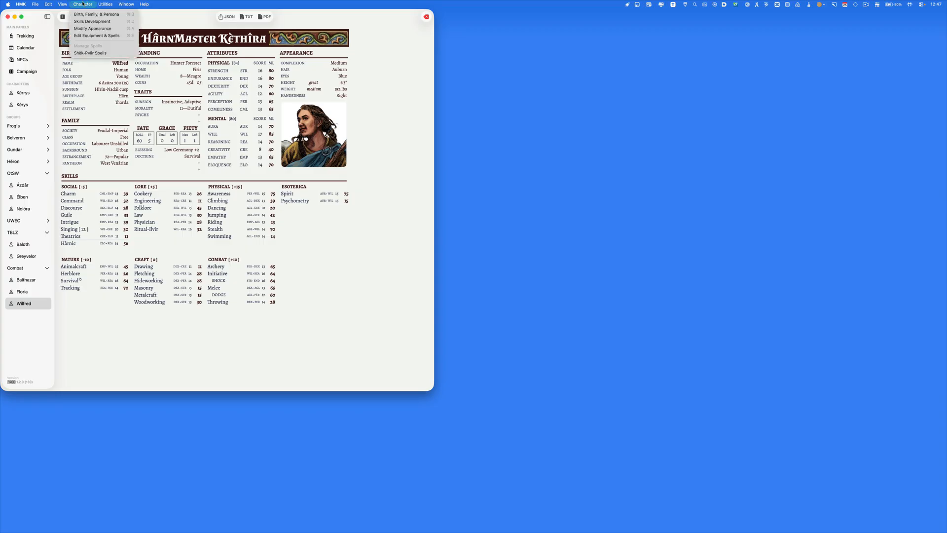
click(88, 52)
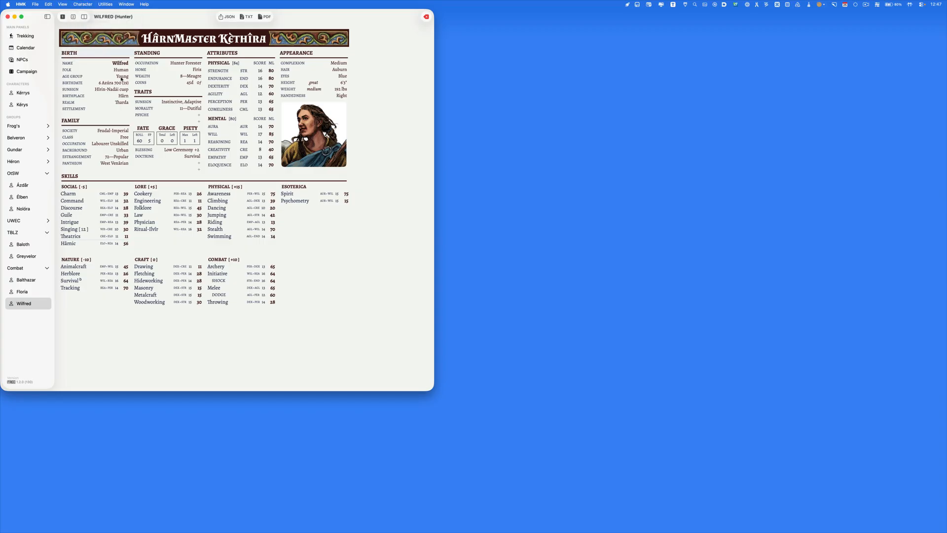
drag(313, 90, 211, 45)
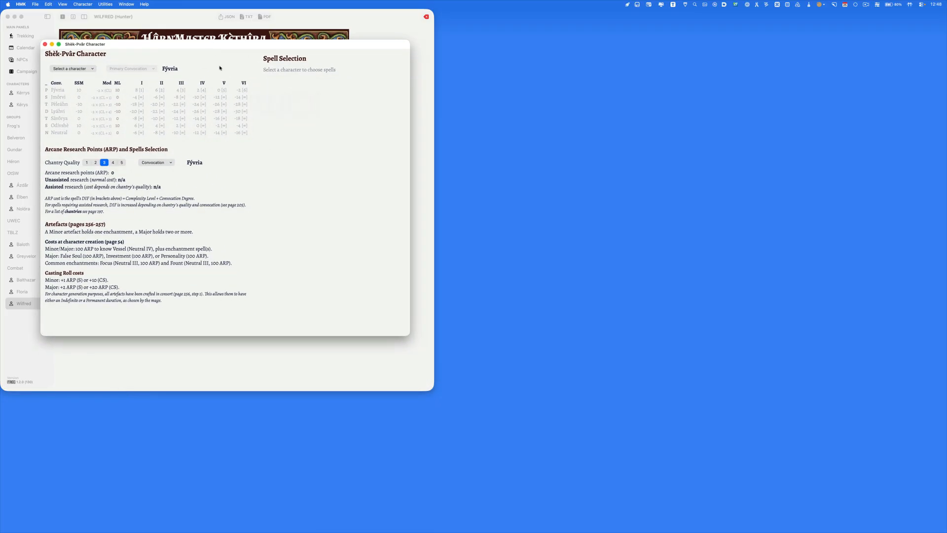
Load Balthazar's convocations and spells, and switch the character selection to Kiran
click(92, 69)
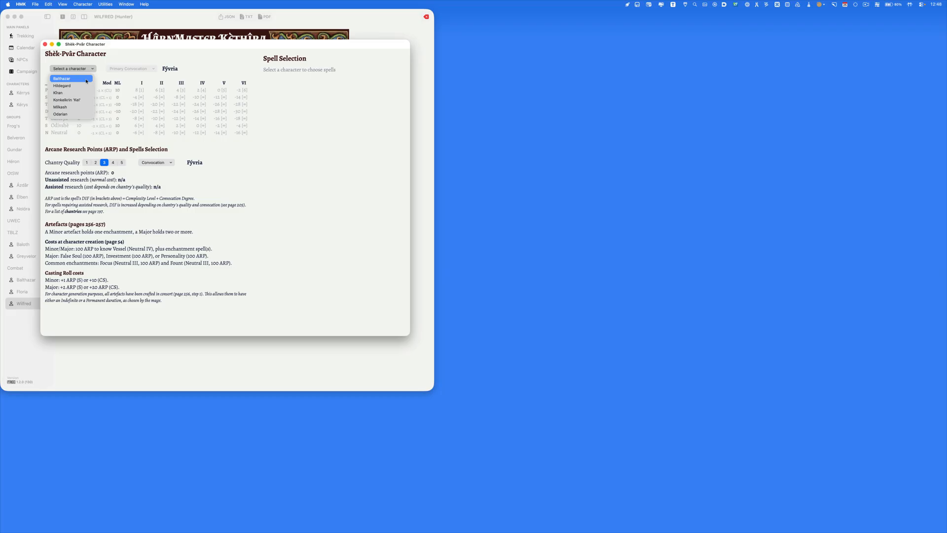
click(87, 81)
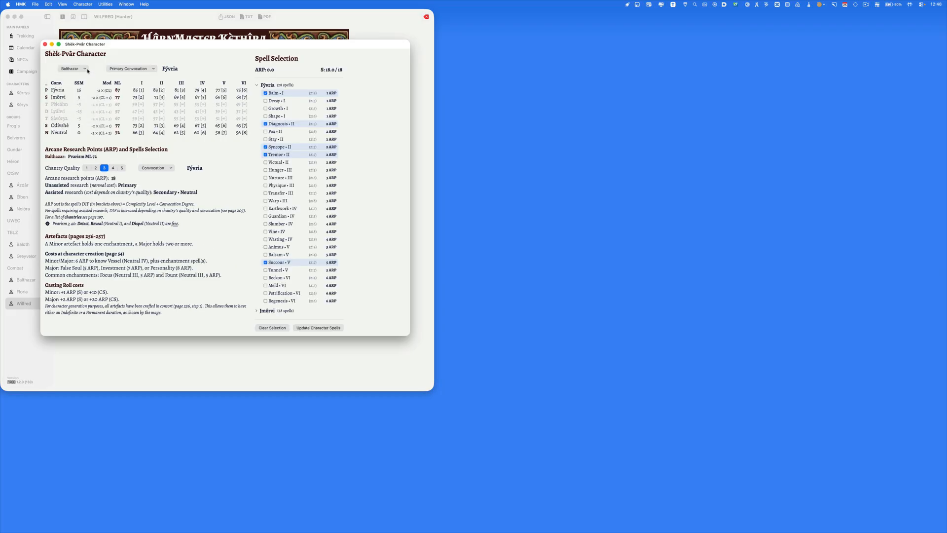
click(87, 70)
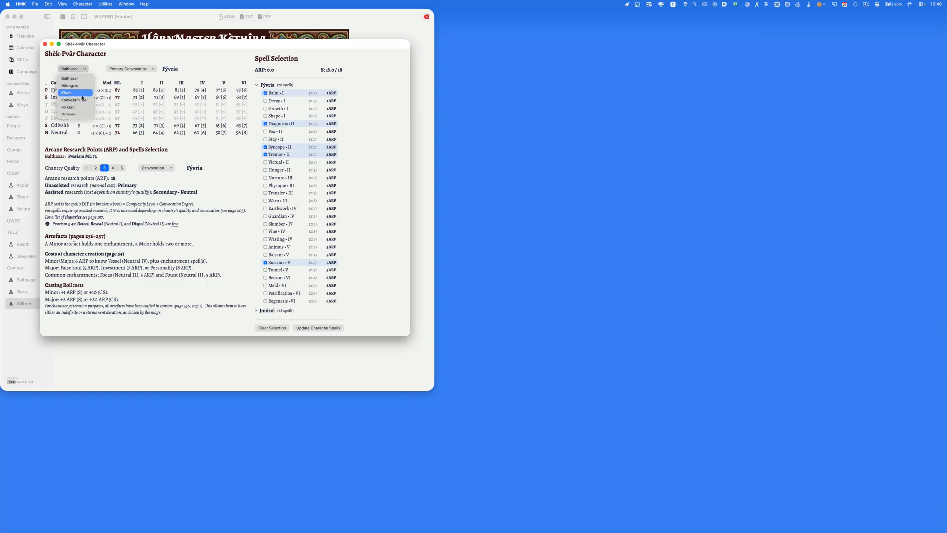
click(73, 93)
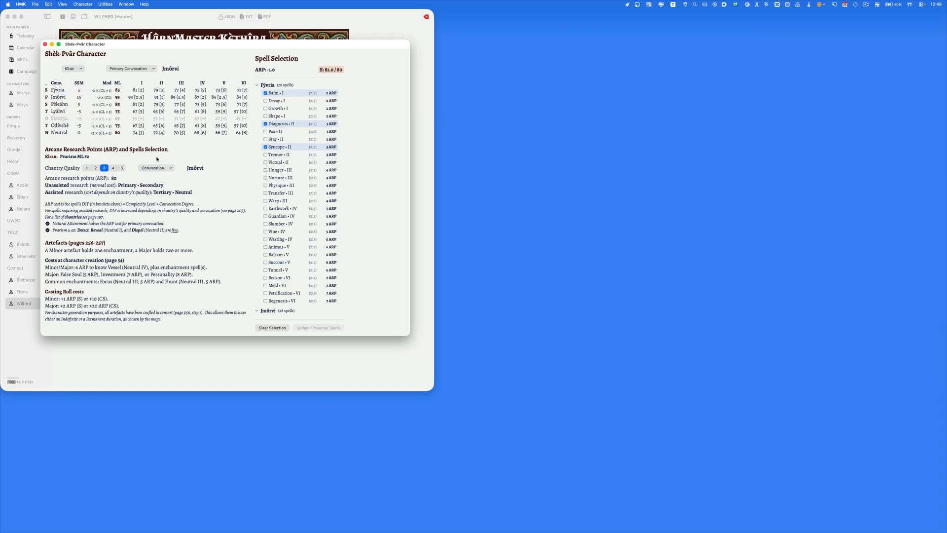
Compare Kiran's spell research costs across chantry qualities 1 to 4, finishing with quality 4
click(113, 168)
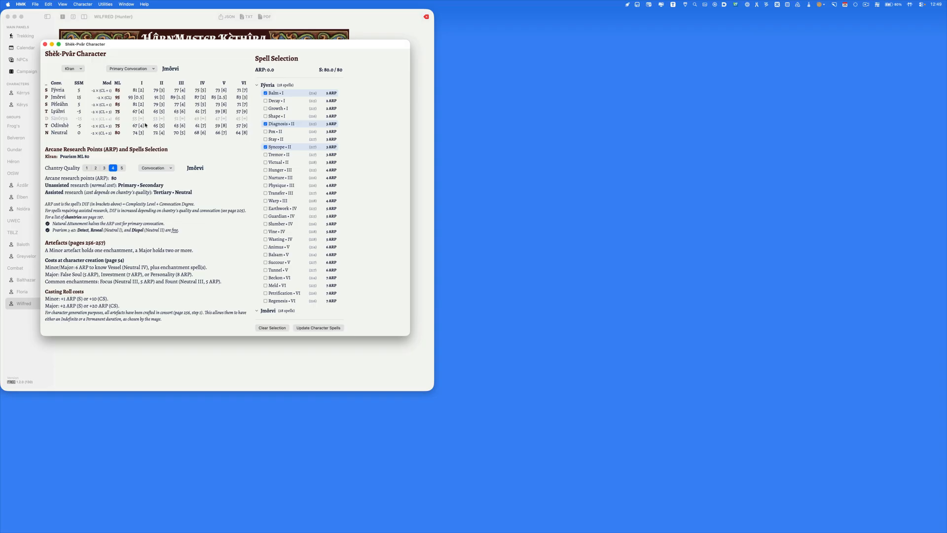
click(87, 168)
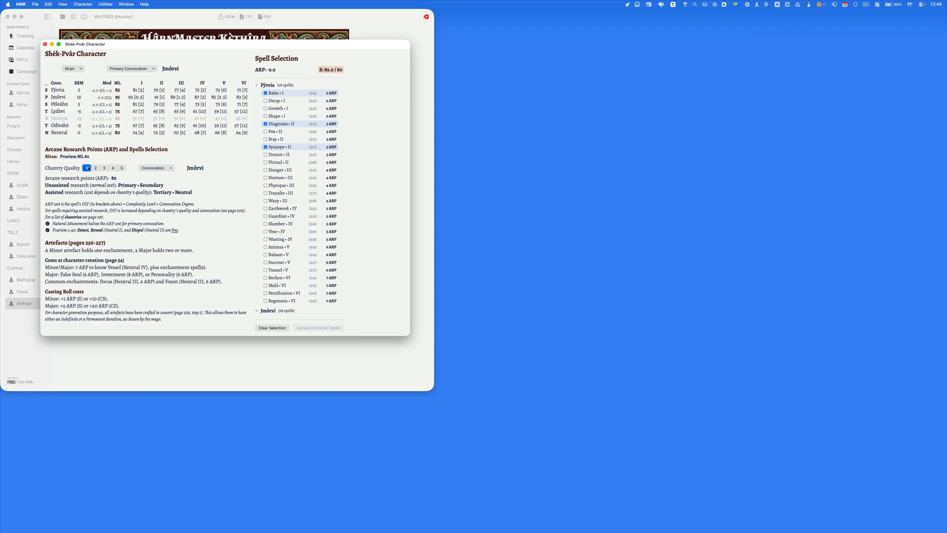
click(96, 168)
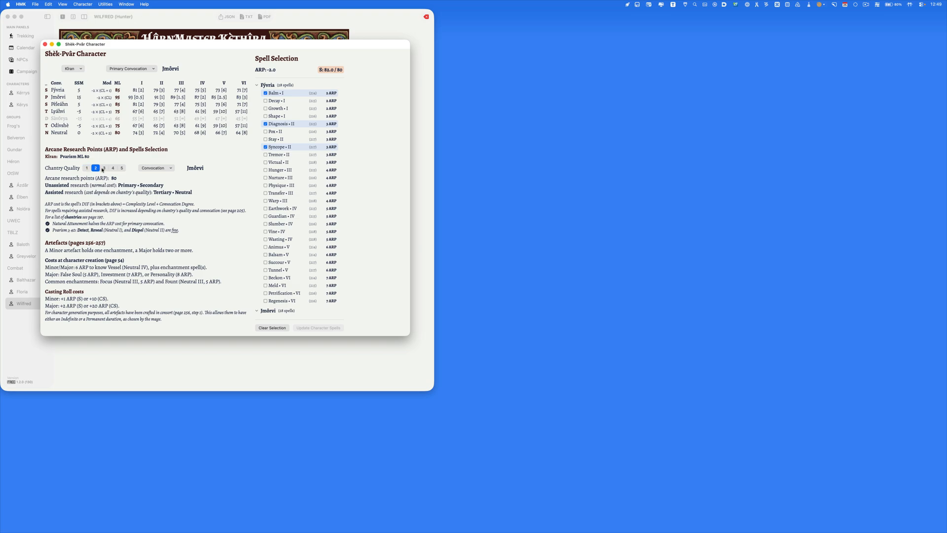
click(104, 168)
click(113, 168)
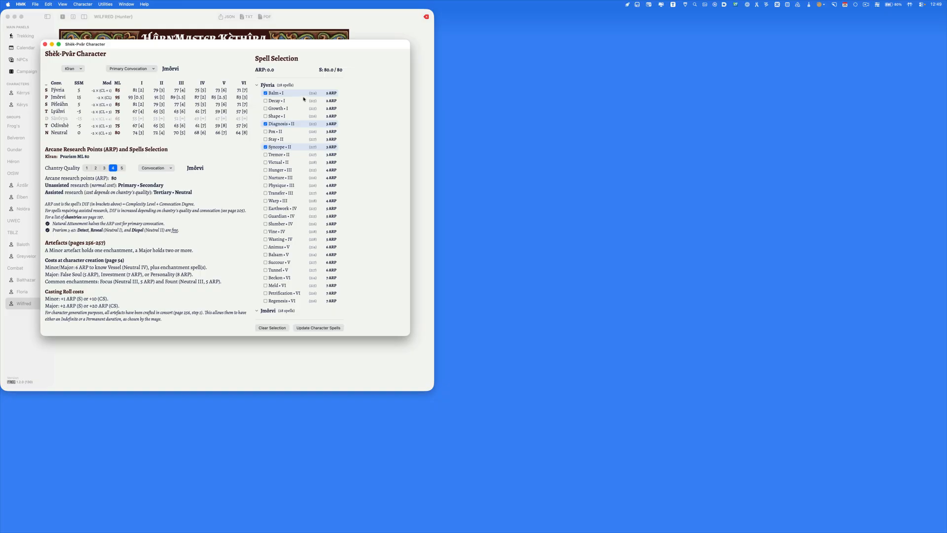
Review Kiran's selected spells through the Neutral convocation and set the chantry quality to 1
scroll(298, 136, down, 20)
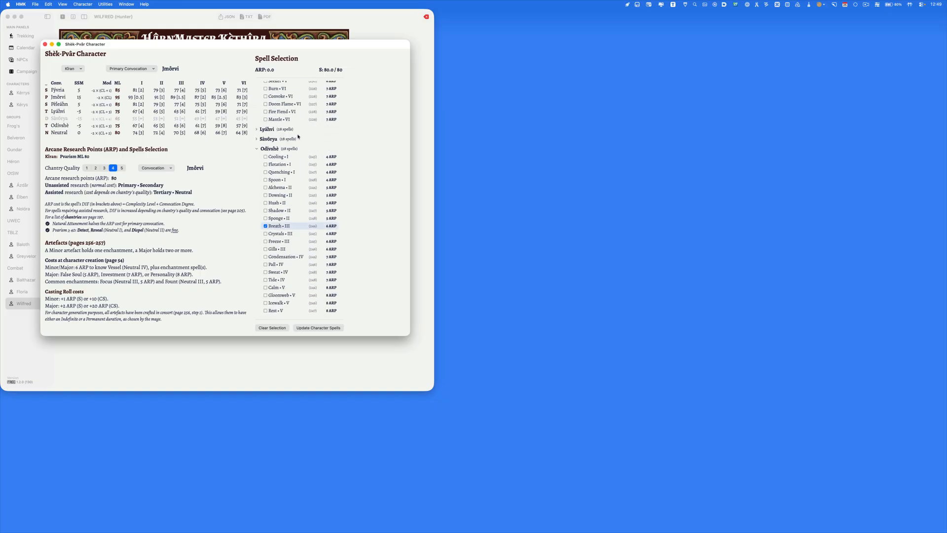
scroll(298, 136, down, 10)
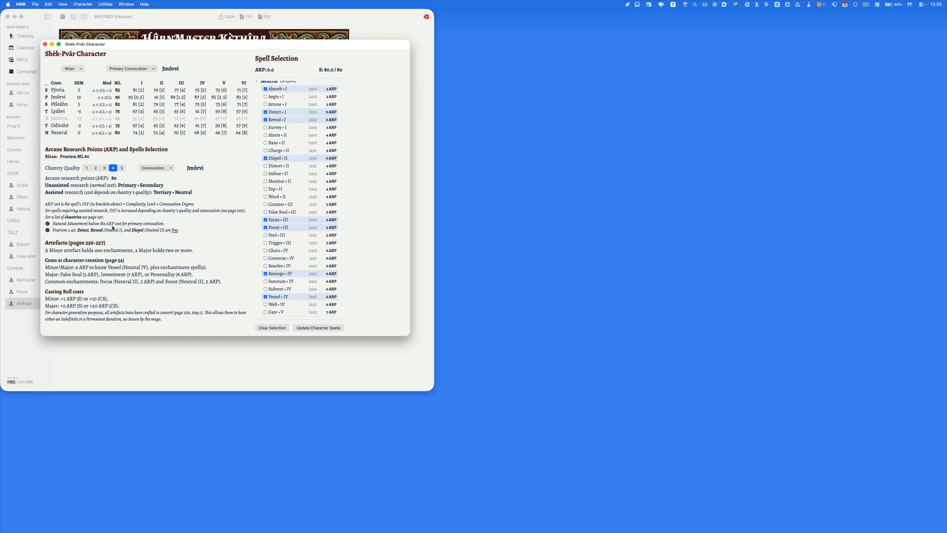
click(87, 169)
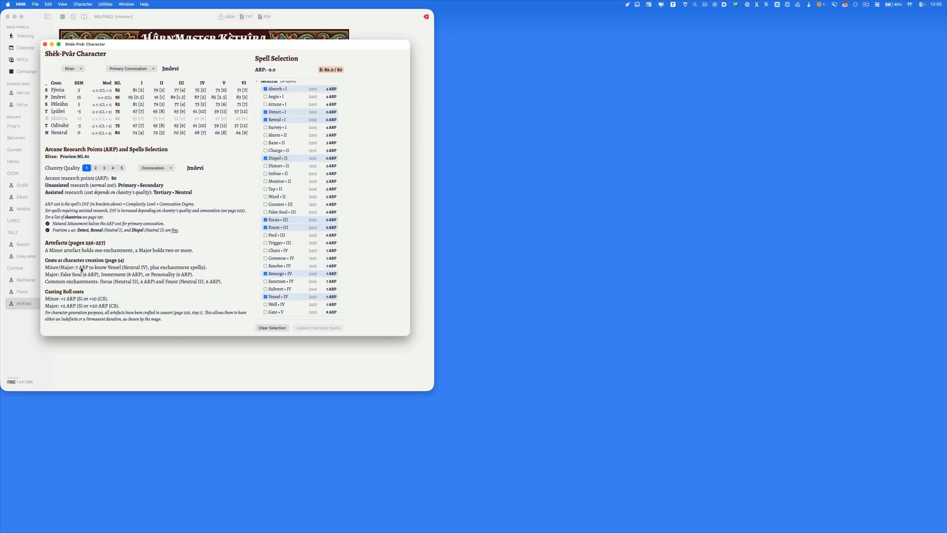
Set the chantry quality to 4 and collapse every convocation's spell list from Fývria through Neutral, leaving the artefact options expanded
click(113, 167)
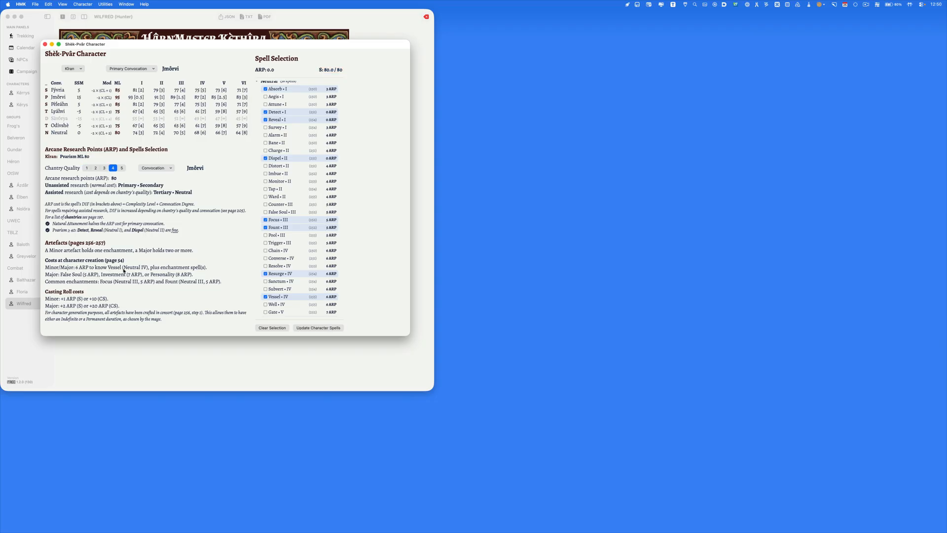
scroll(319, 168, down, 15)
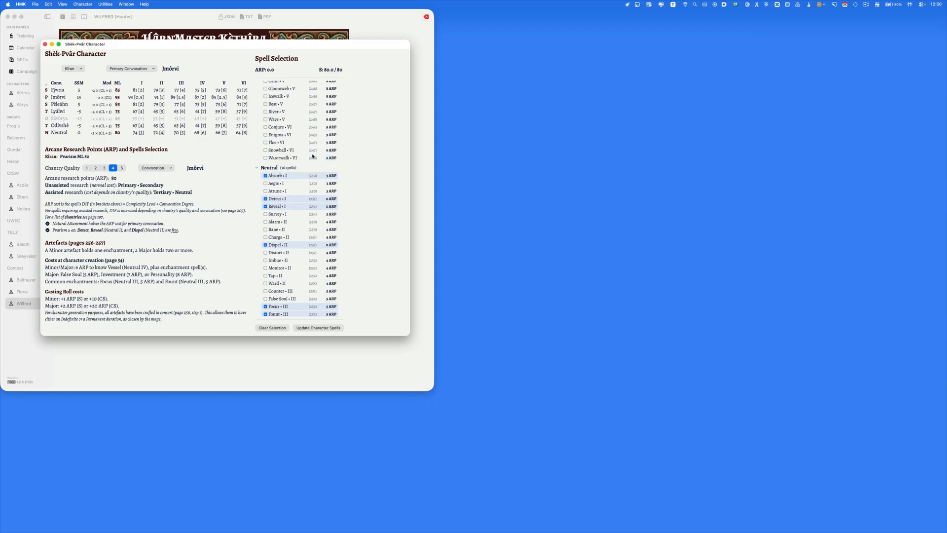
scroll(268, 96, up, 10)
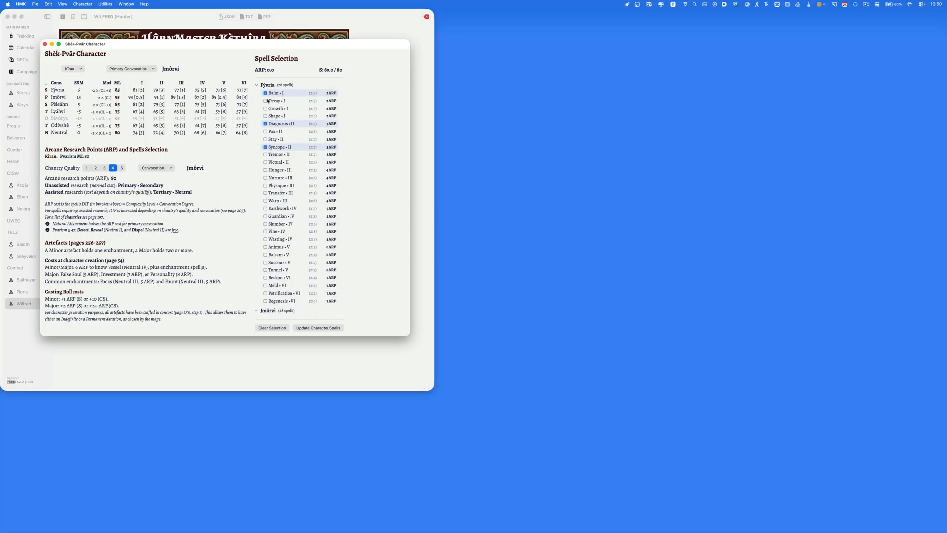
click(270, 85)
click(271, 95)
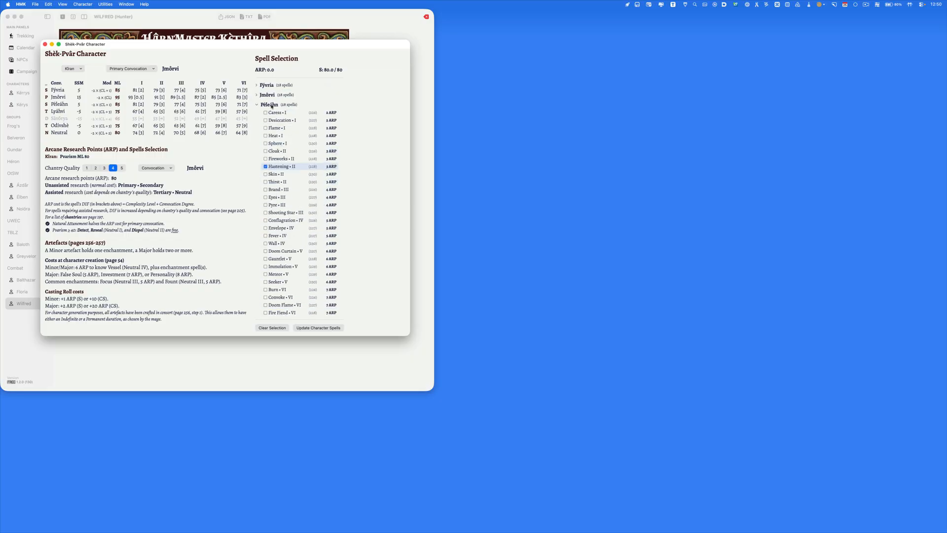
click(269, 105)
click(271, 136)
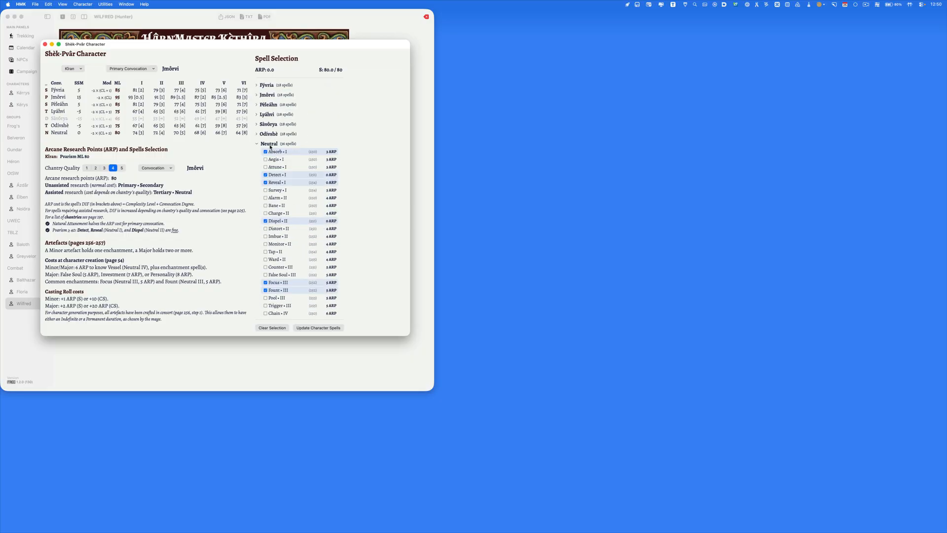
click(269, 144)
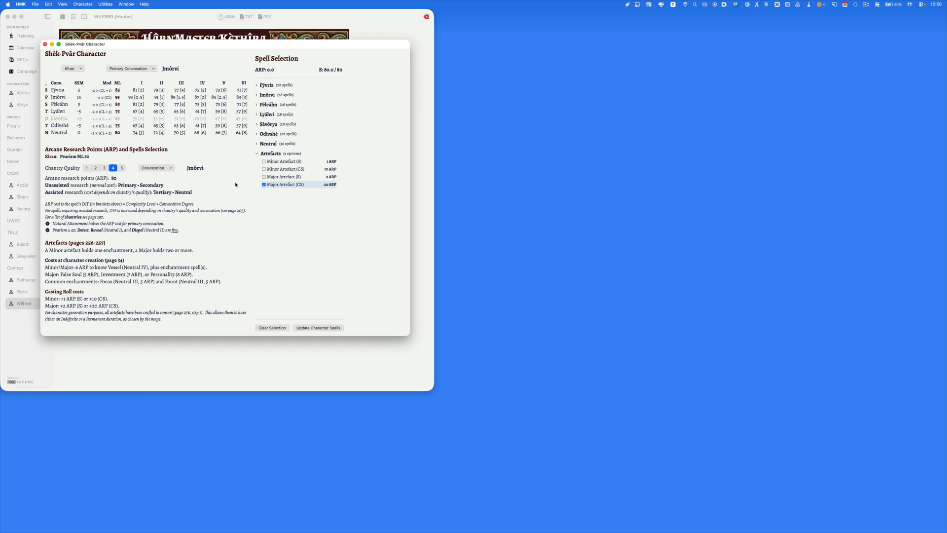
Try adding Alarm II and Bane II from the Neutral convocation one at a time, deselecting each again
click(267, 144)
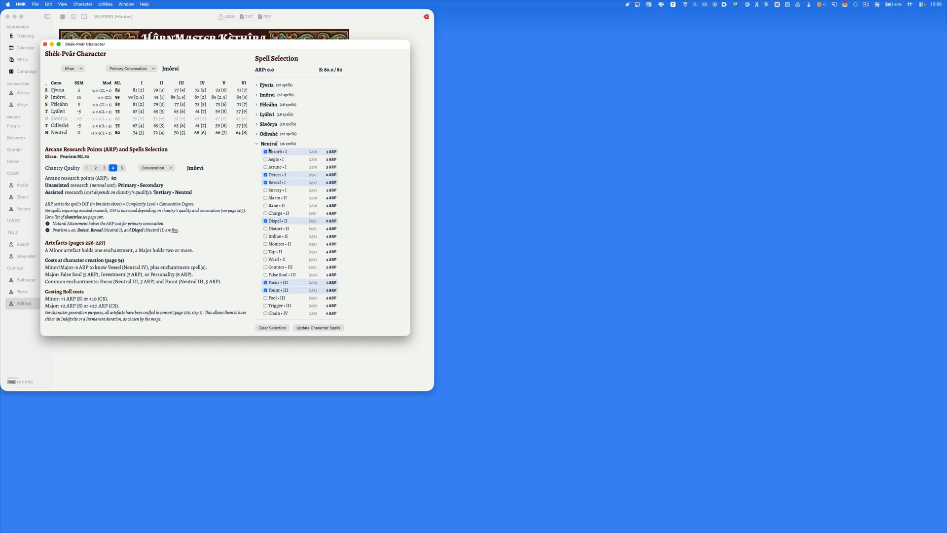
click(280, 198)
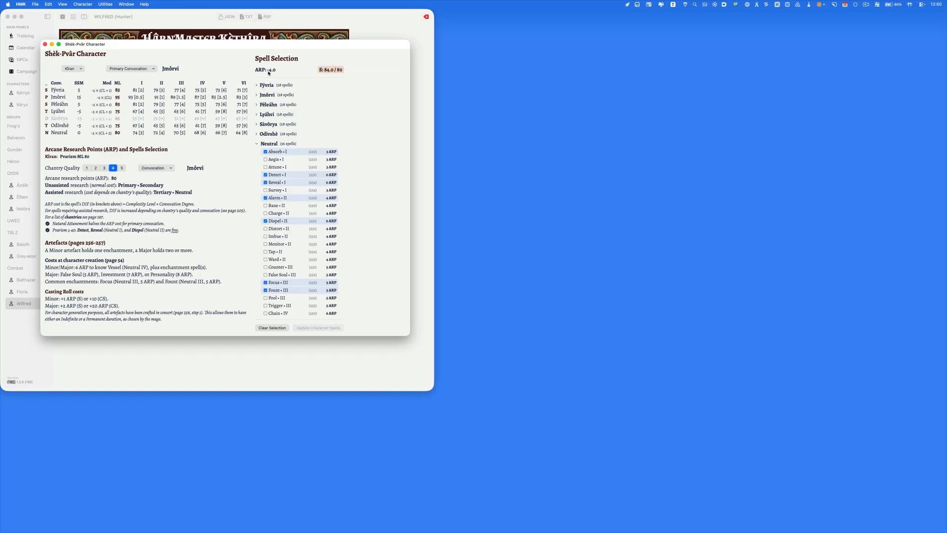
click(279, 198)
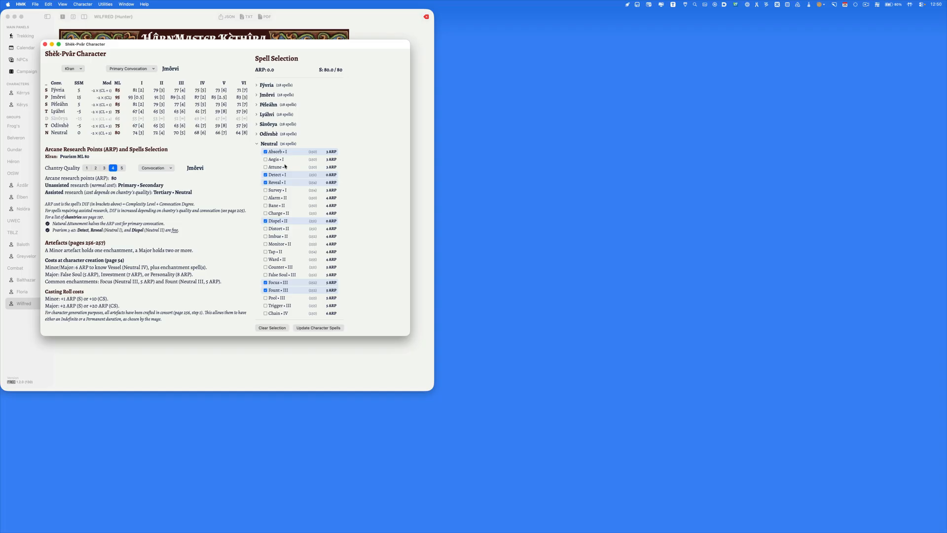
click(275, 206)
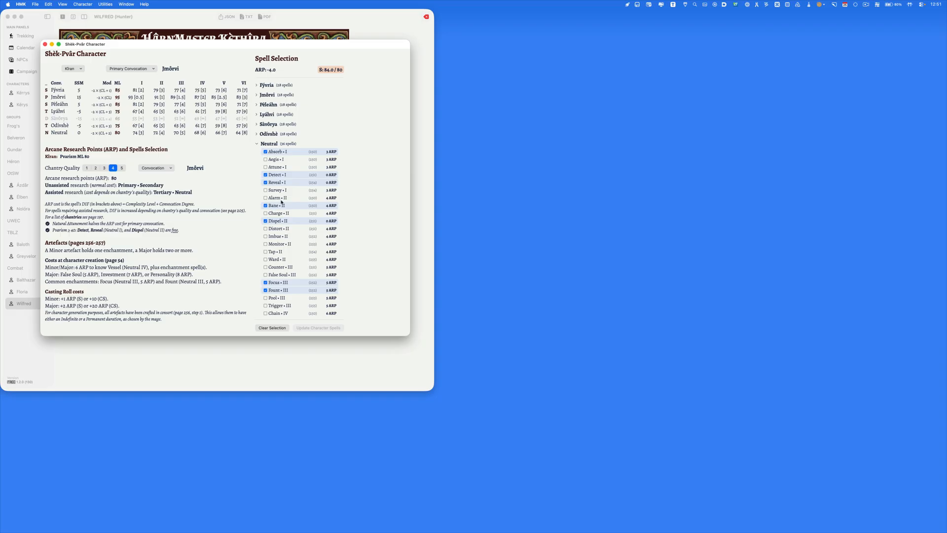
click(279, 205)
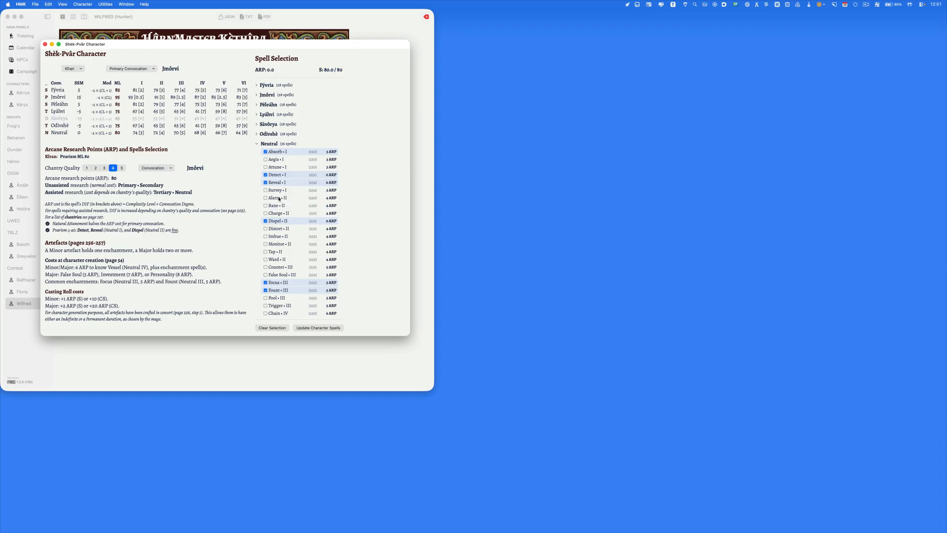
scroll(313, 211, down, 5)
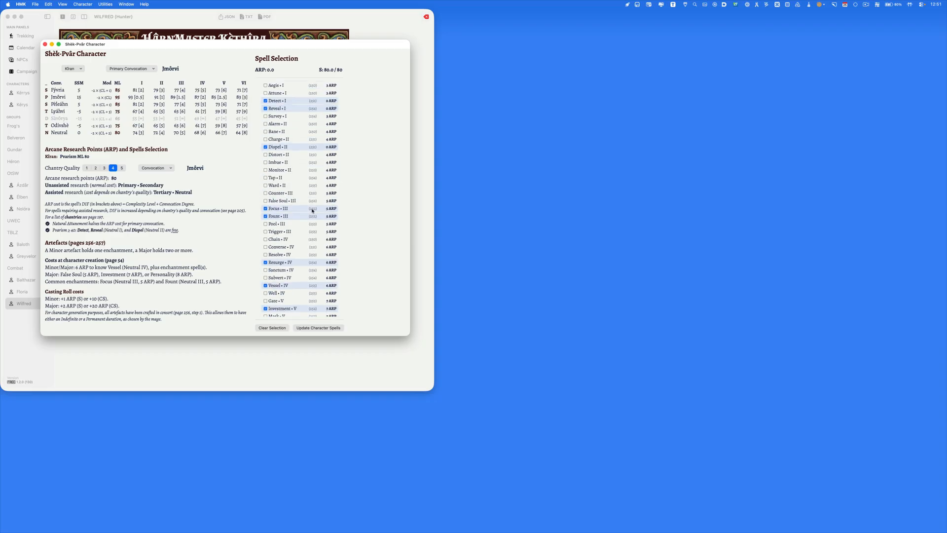
scroll(313, 211, up, 5)
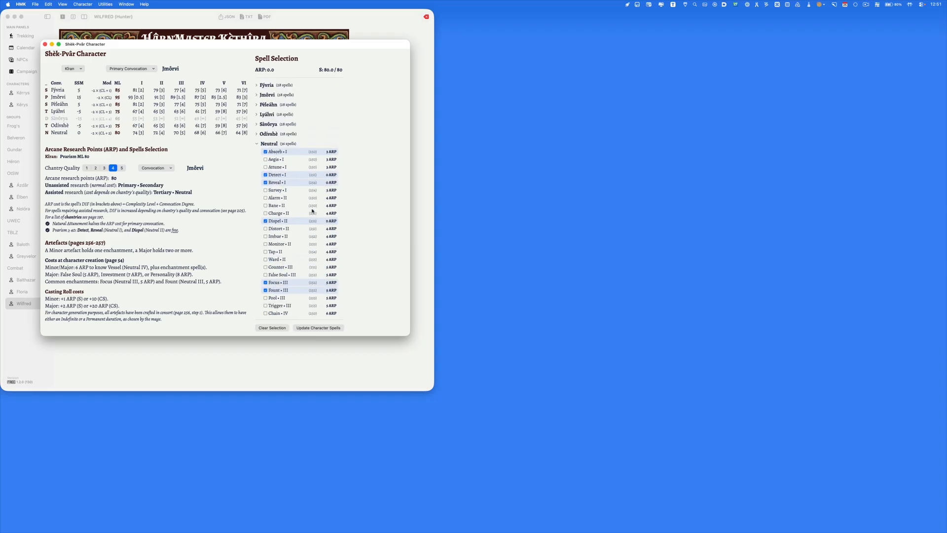
Update Kiran's character spells from the selection and show the combat page of his sheet from the Héron group
click(312, 329)
click(44, 44)
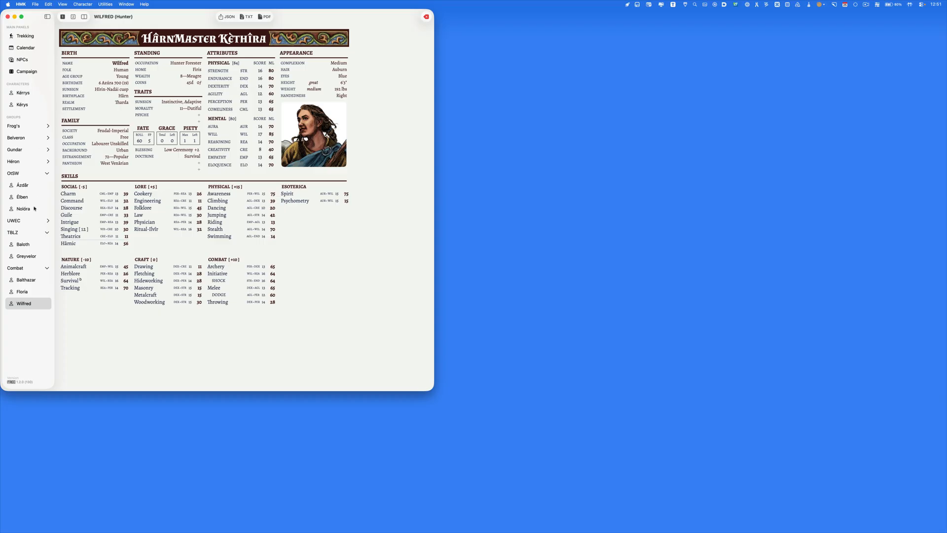
click(15, 162)
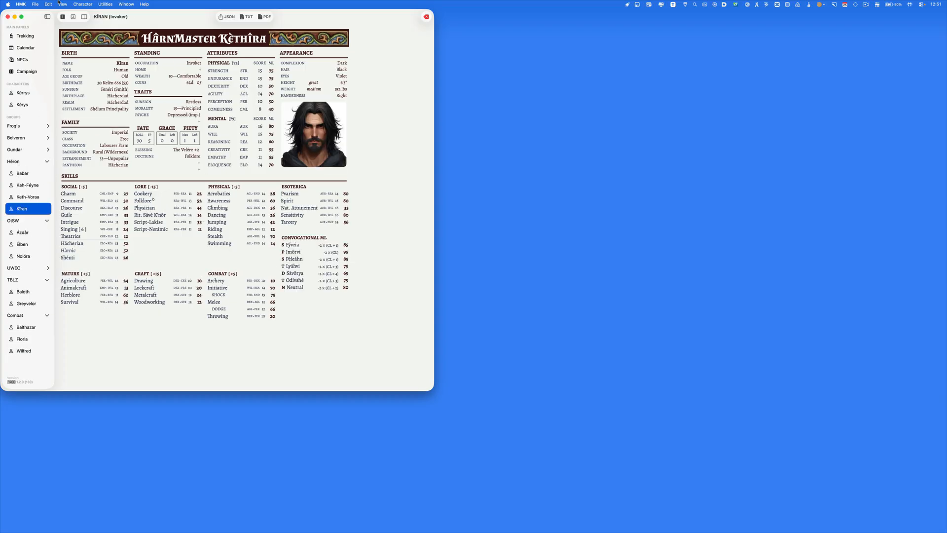
key(super+2)
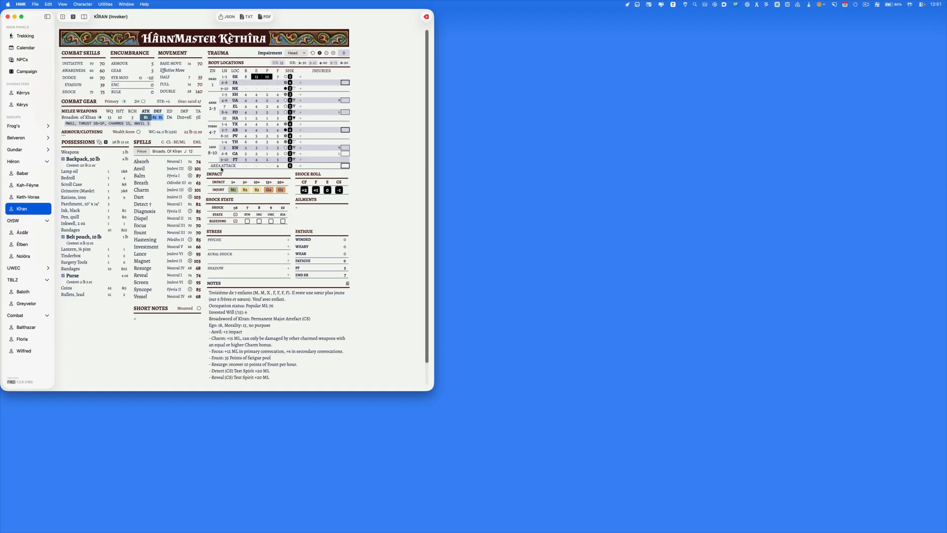
click(198, 204)
click(22, 163)
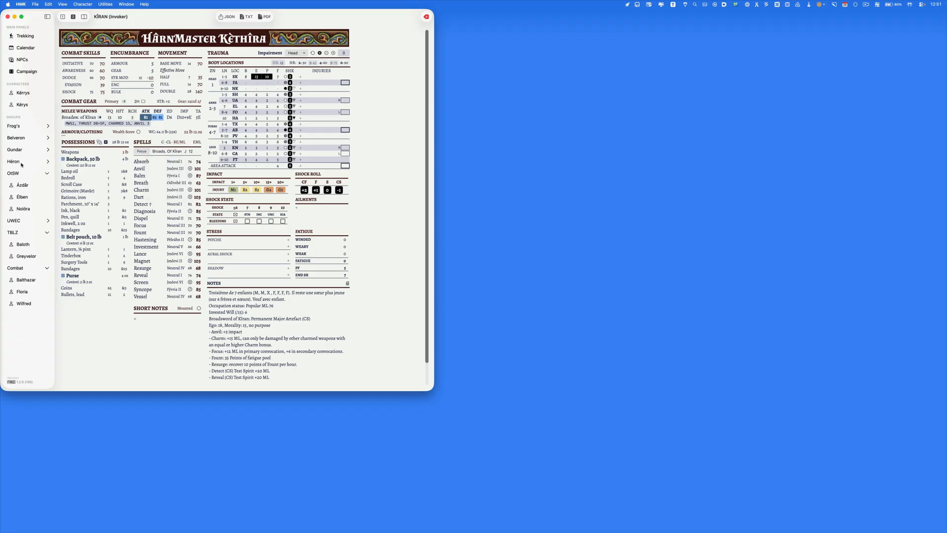
Switch to Ázdár's sheet, consult the Abbreviations reference and close it
click(23, 185)
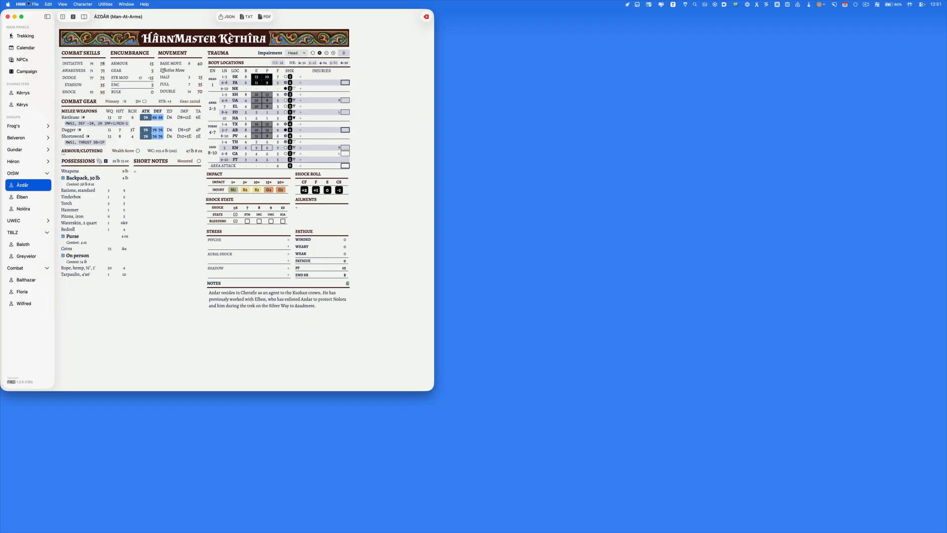
click(81, 4)
mouse_move(106, 4)
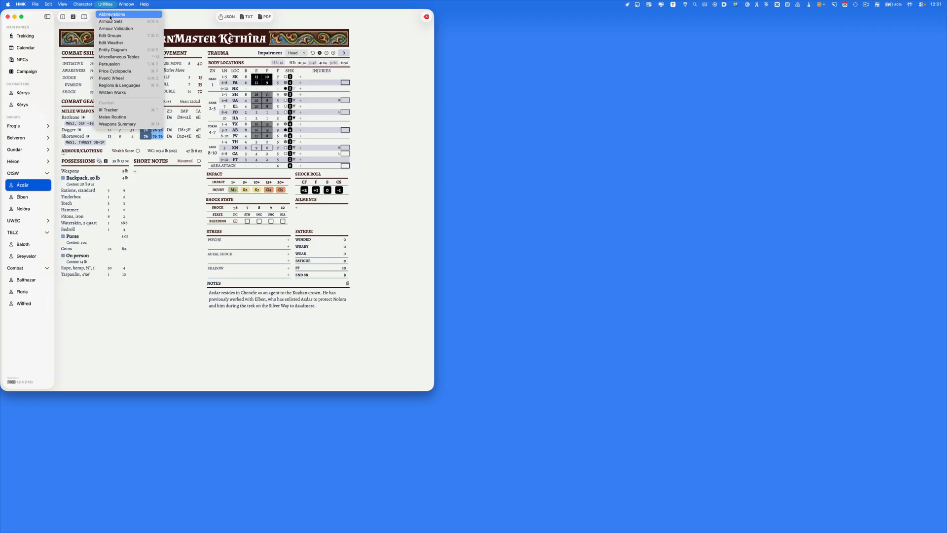
click(112, 13)
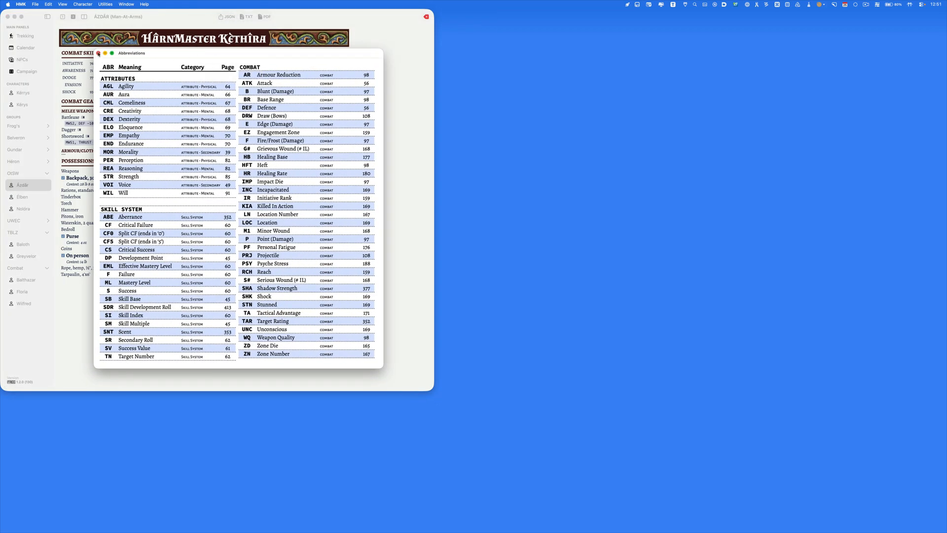
click(98, 52)
Open the Armour Sets utility, choose the Beggar Rags set and place its window beside the character sheet
click(105, 4)
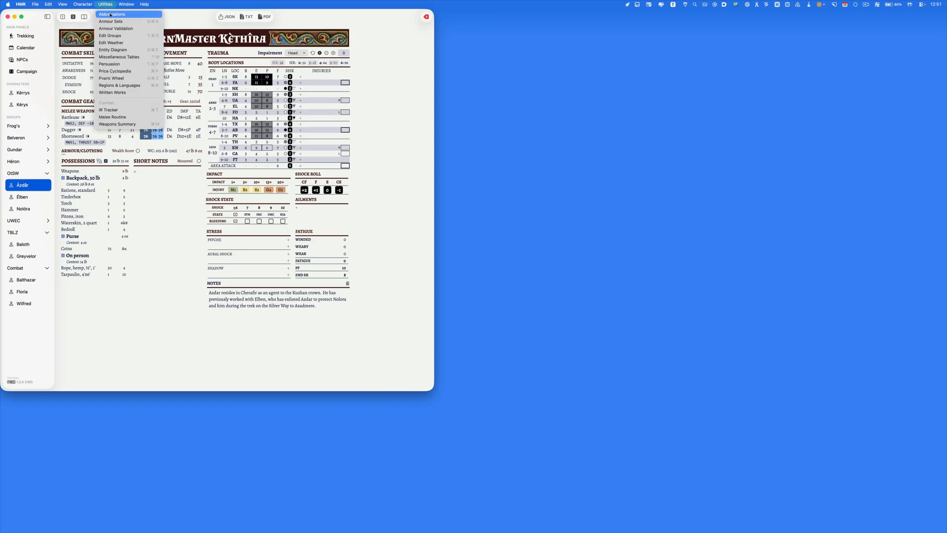
click(111, 21)
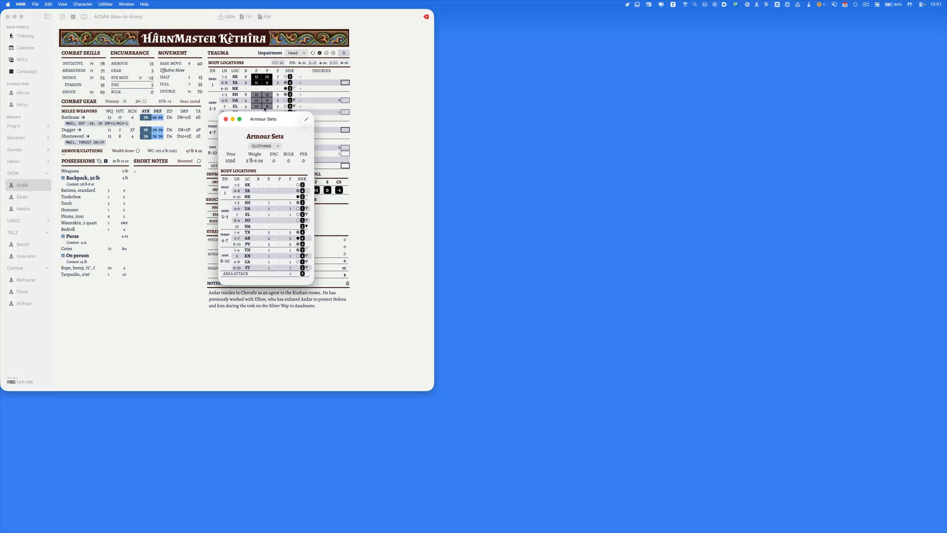
drag(282, 120, 175, 79)
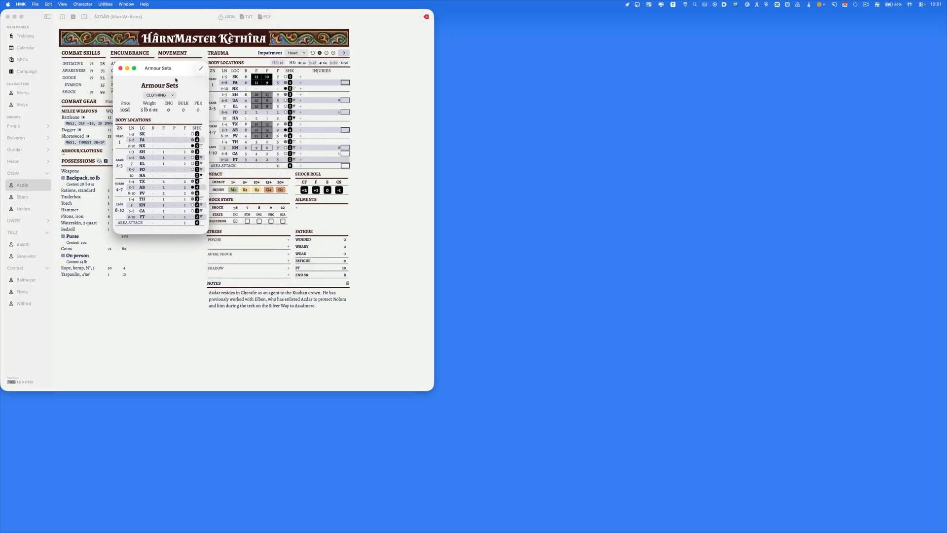
click(172, 95)
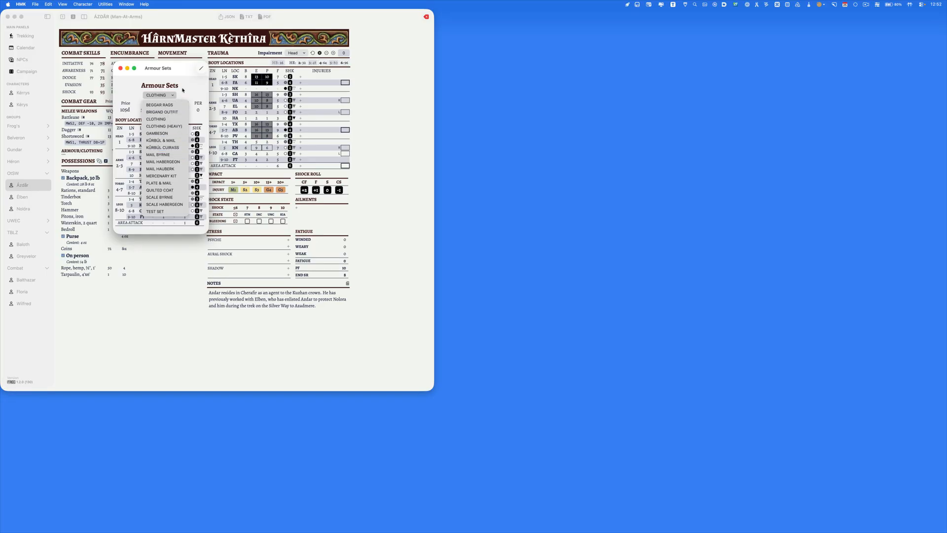
click(180, 105)
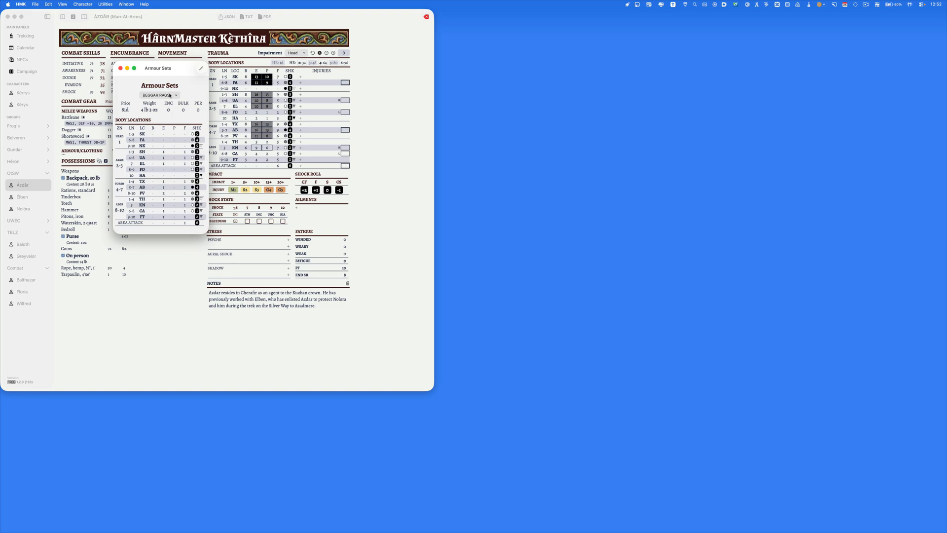
drag(165, 62, 493, 64)
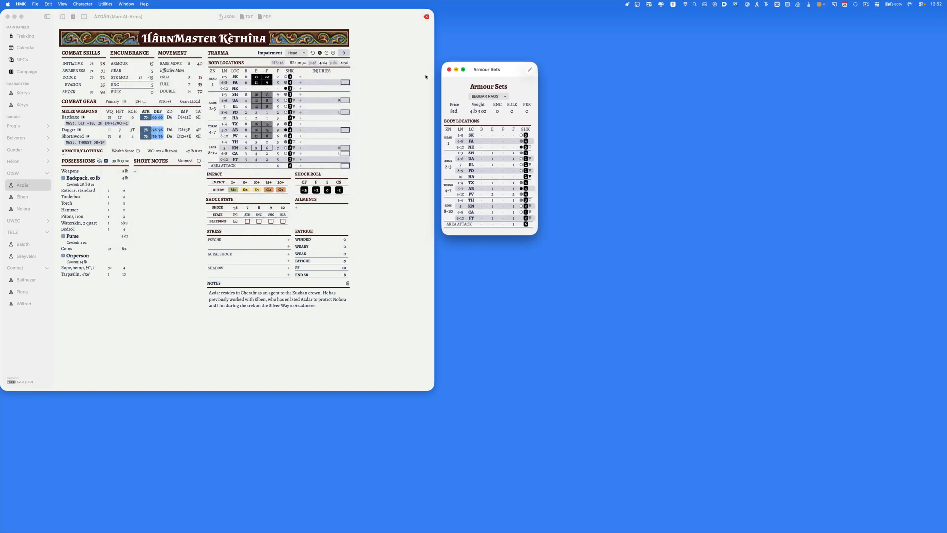
Switch to Kérys's sheet and open Edit Equipment beside it, with Kérys of Terodir and the armour/clothing articles category selected
click(149, 93)
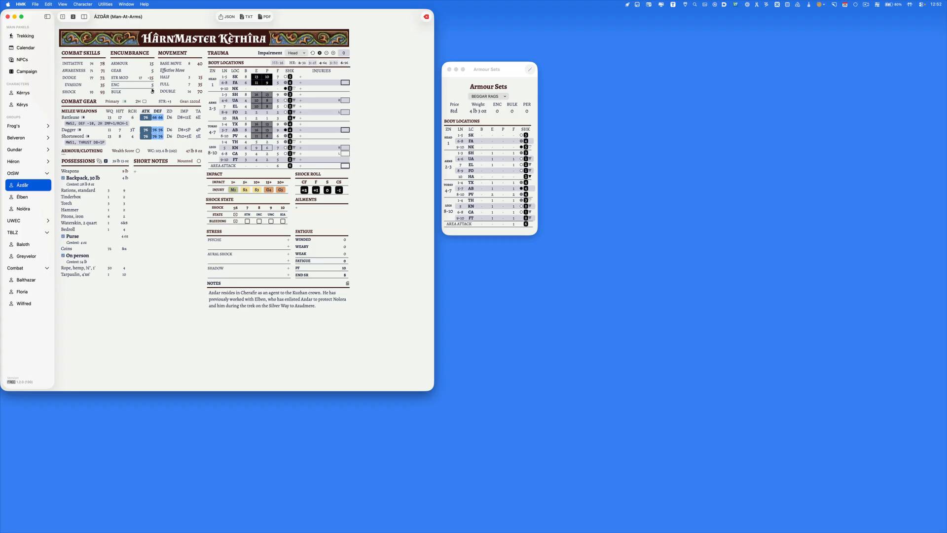
click(25, 105)
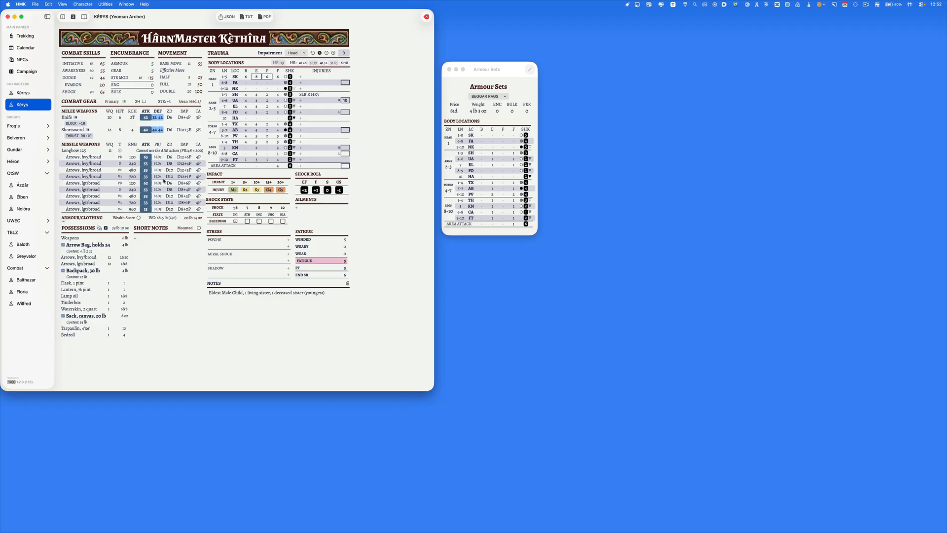
key(super+e)
click(563, 112)
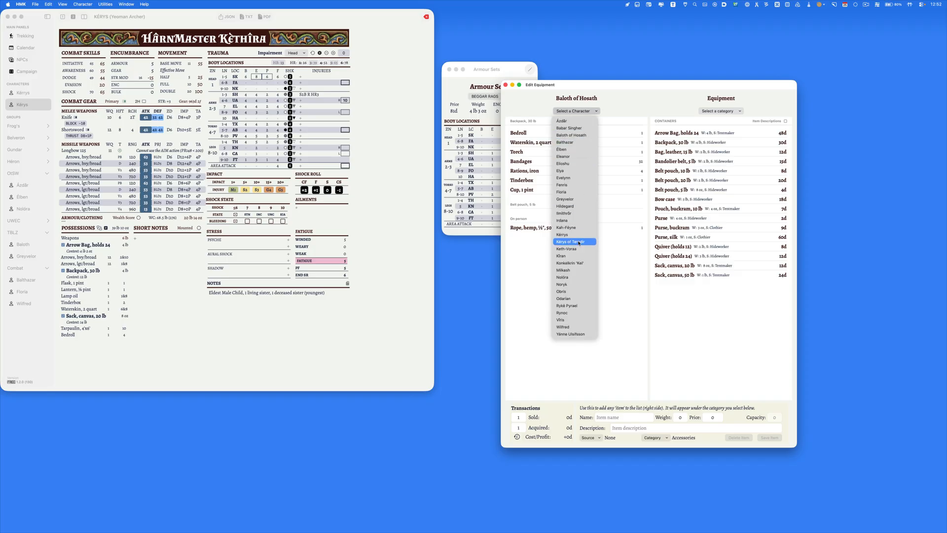
click(579, 239)
click(715, 112)
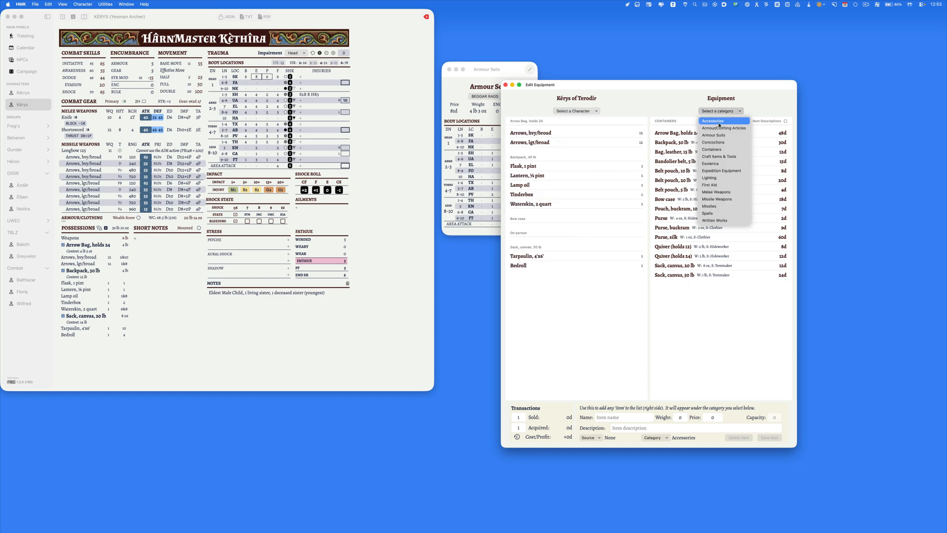
click(721, 128)
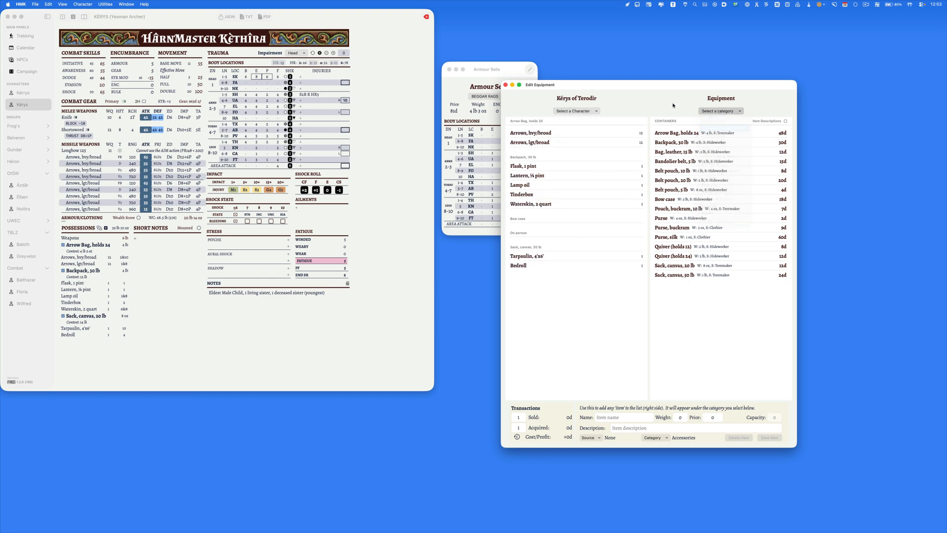
drag(646, 155, 585, 104)
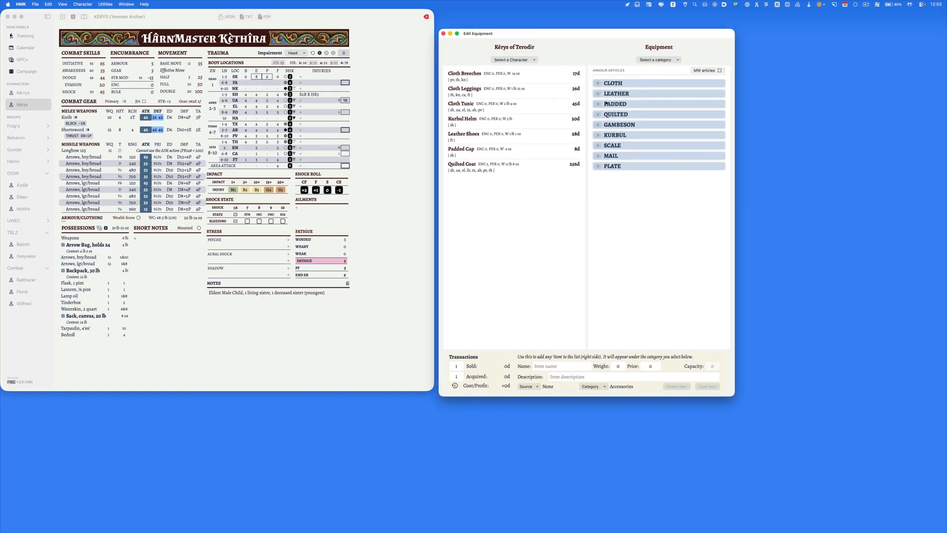
Add a Plate Helm from the Plate articles to Kérys's armour and check the Armour/Clothing warning on the sheet
click(598, 167)
scroll(629, 329, down, 1)
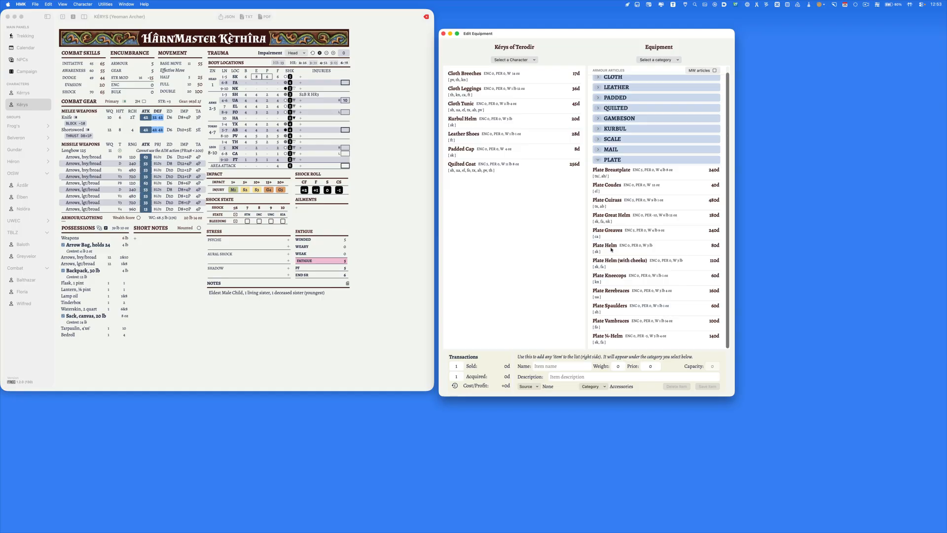
drag(611, 249, 503, 197)
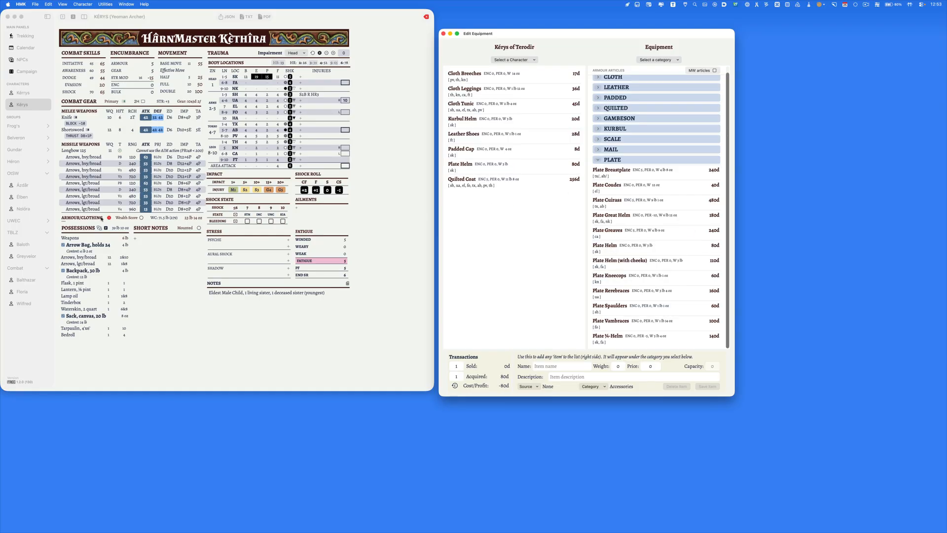
click(110, 219)
mouse_move(109, 219)
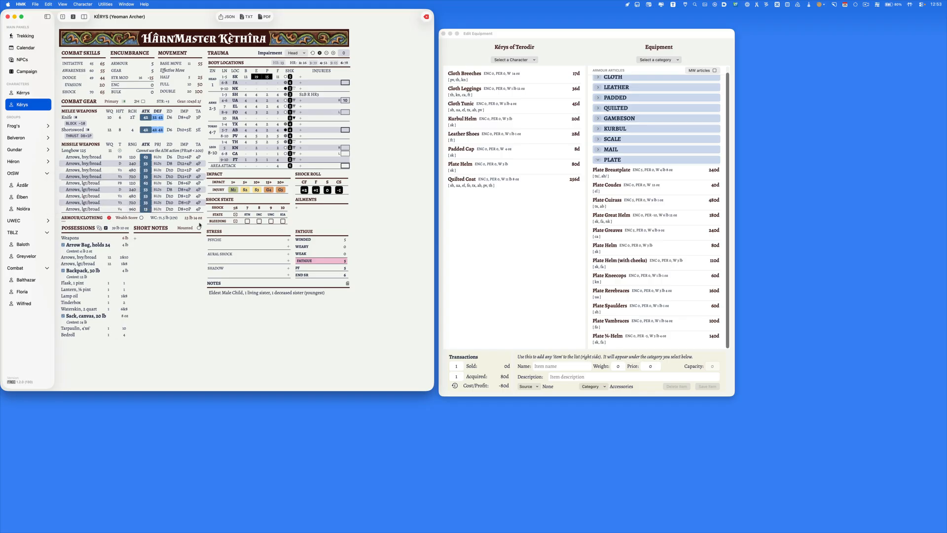
Remove the Plate Helm from Kérys's armour in the equipment editor
click(493, 176)
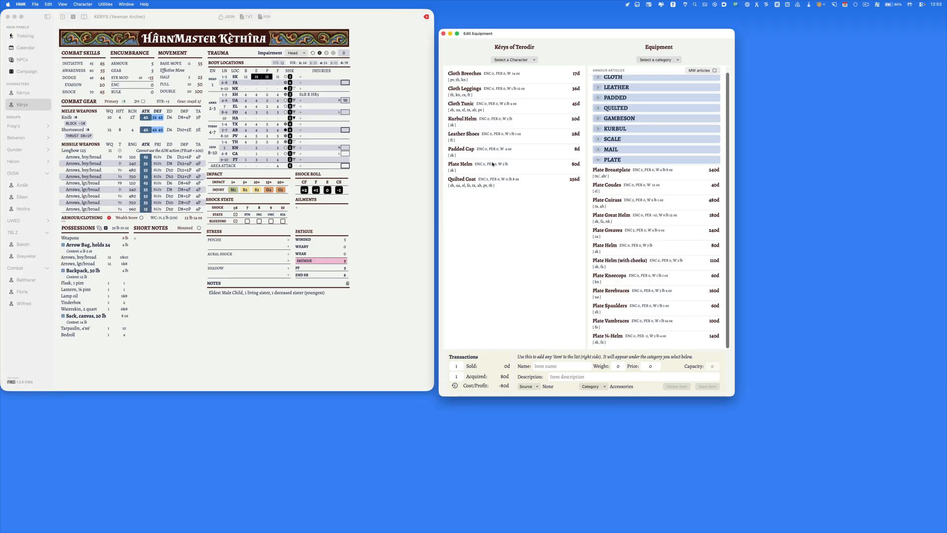
right_click(493, 166)
click(506, 166)
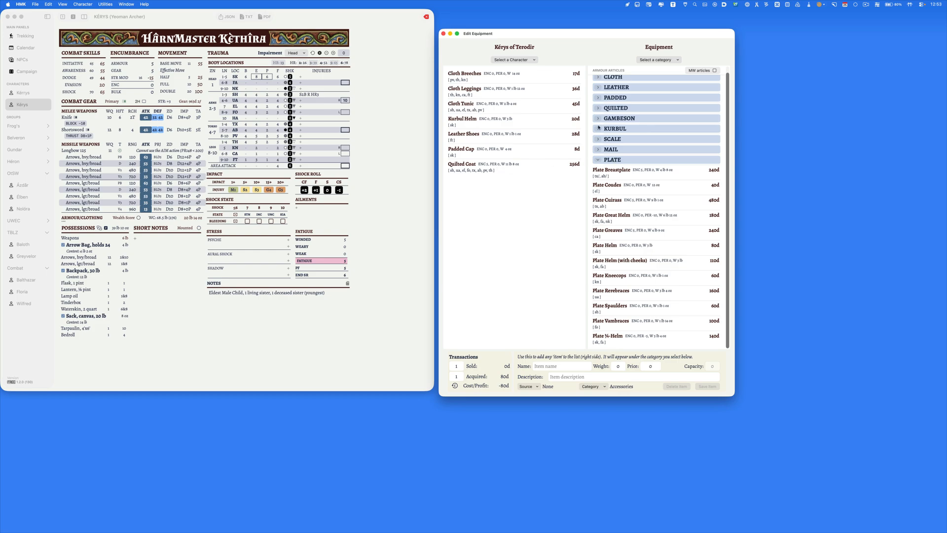
Try a Quilted Mantle from the Quilted articles on Kérys, remove it again and collapse the Quilted group
click(597, 108)
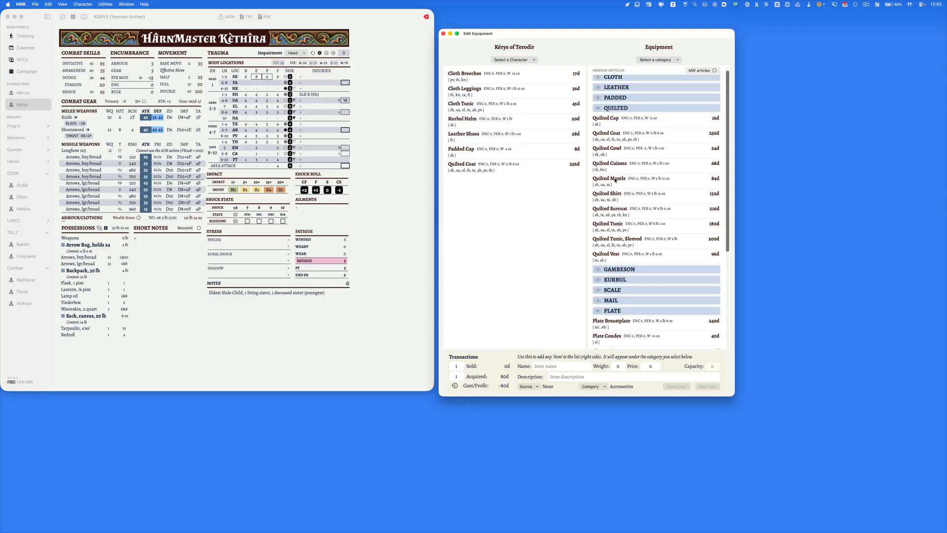
drag(615, 181, 481, 195)
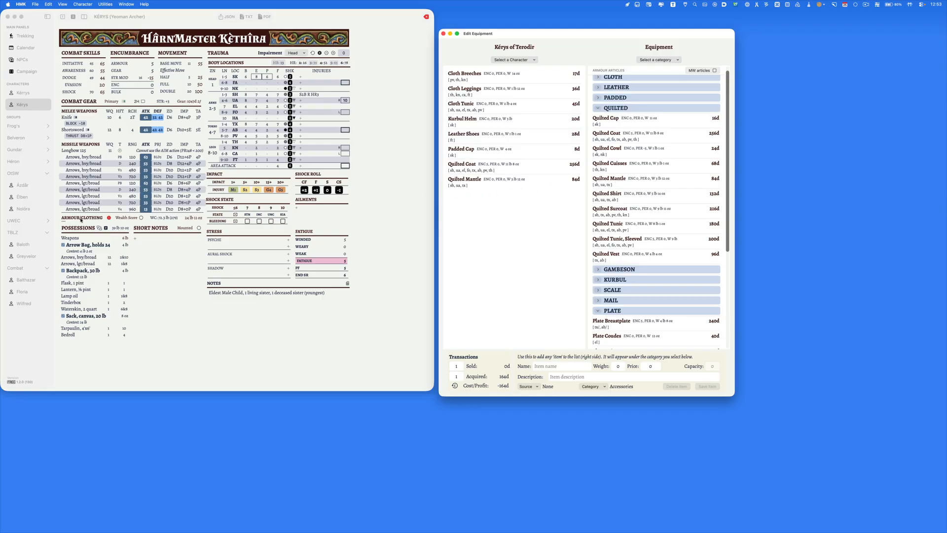
drag(484, 181, 612, 112)
click(598, 108)
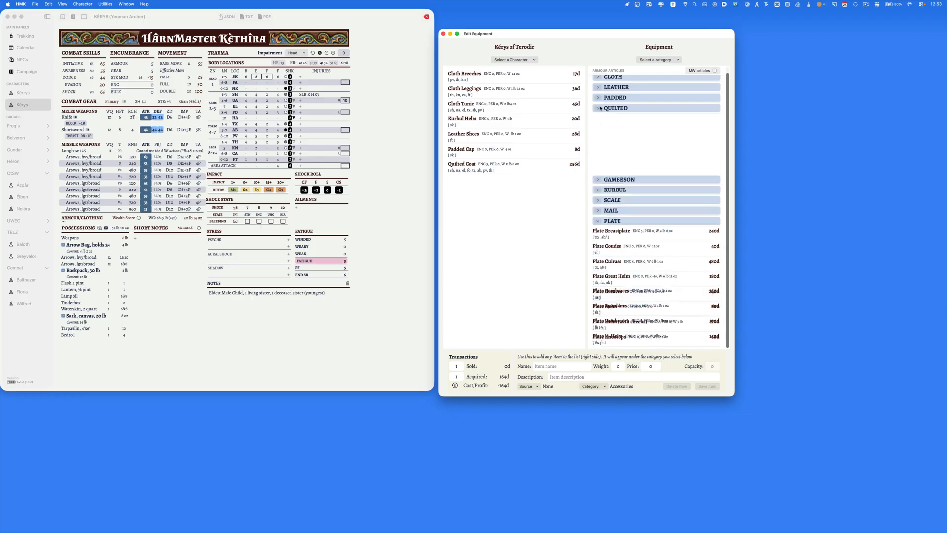
Add a Padded Tunic from the Padded articles to Kérys's armour and examine the penalty details in the sheet's expanded Armour/Clothing section
click(599, 99)
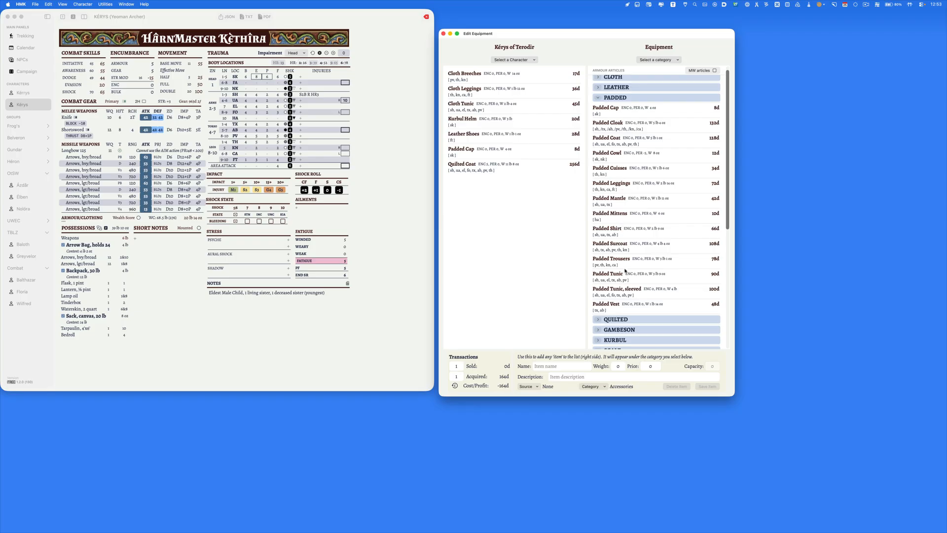
drag(624, 280, 470, 193)
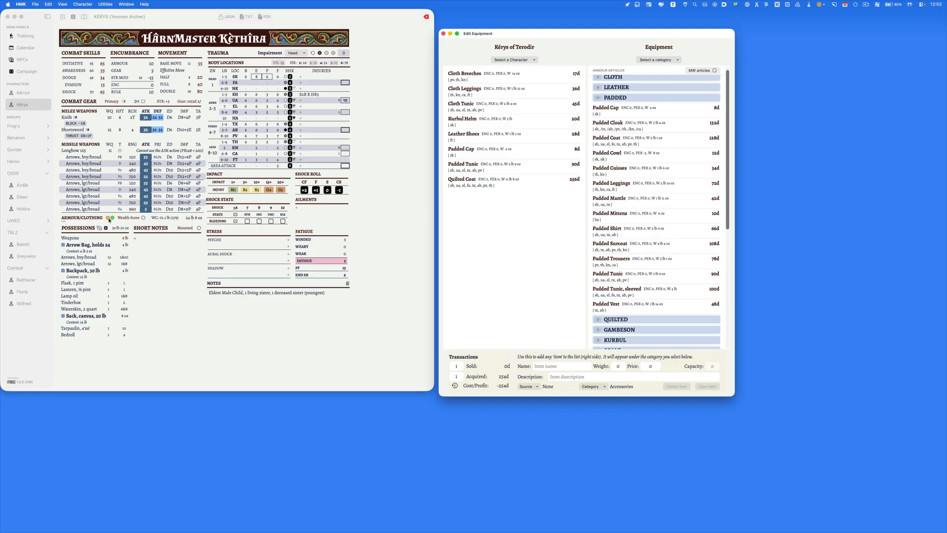
click(102, 220)
click(98, 220)
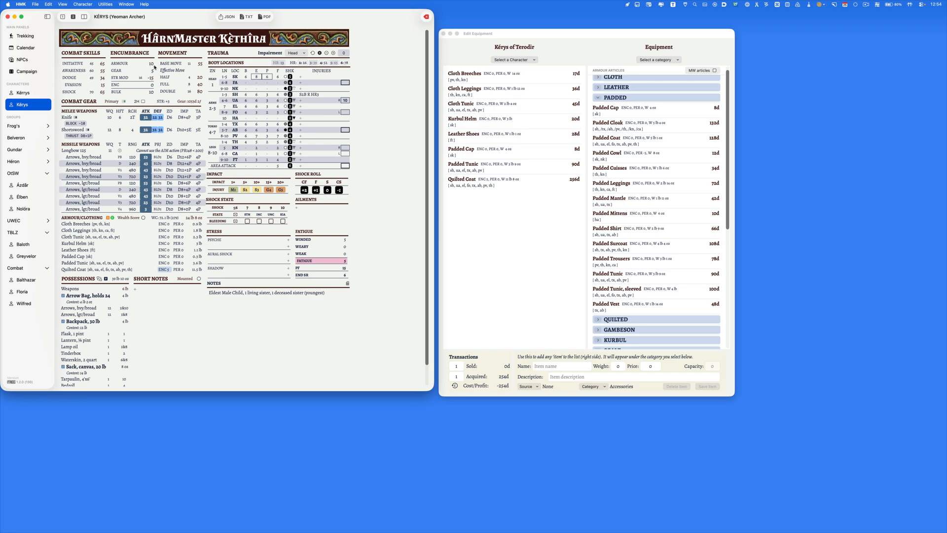
mouse_move(112, 218)
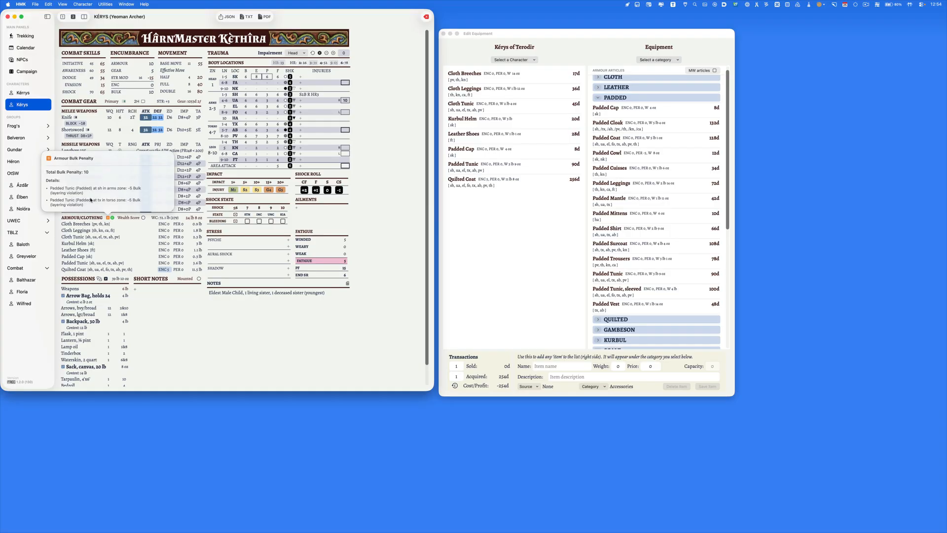
click(109, 218)
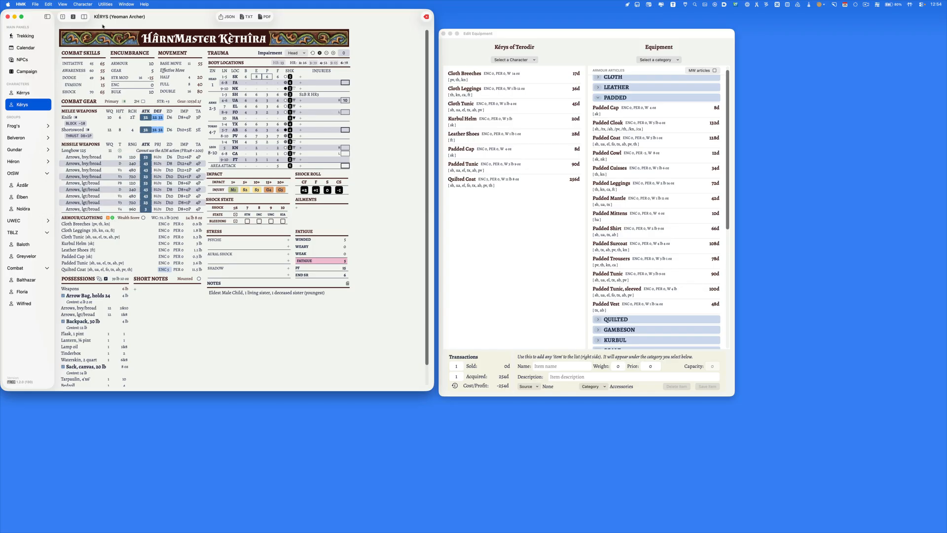
Review the Armour Validation report for Kérys of Terodir and close it
click(102, 4)
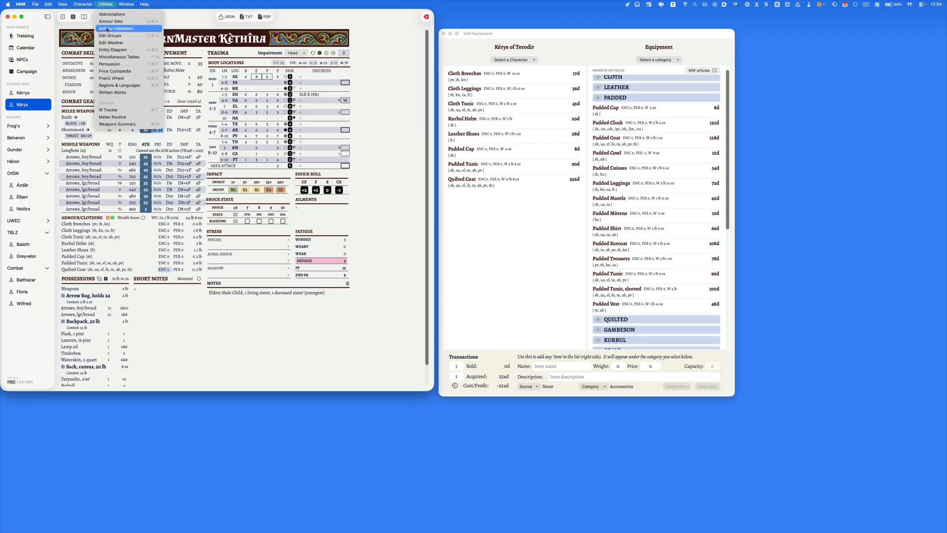
click(123, 28)
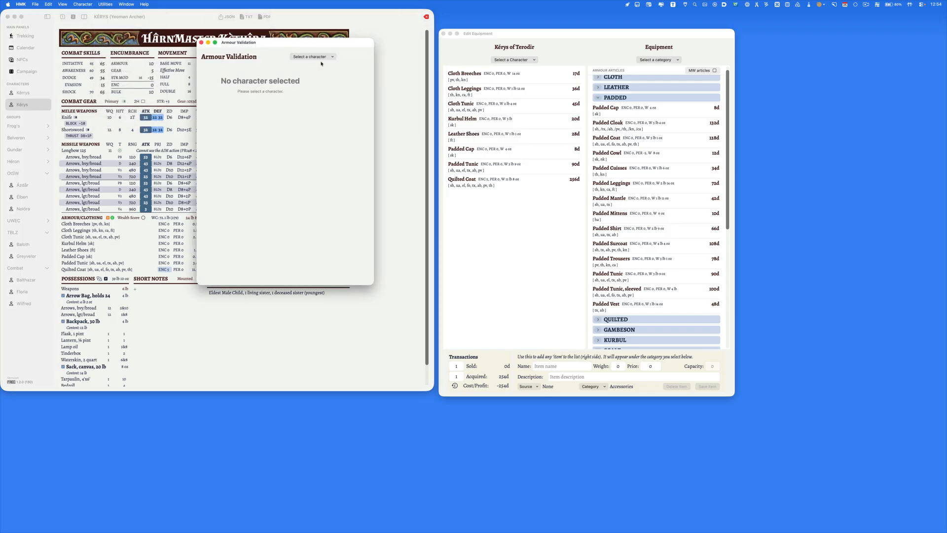
click(321, 57)
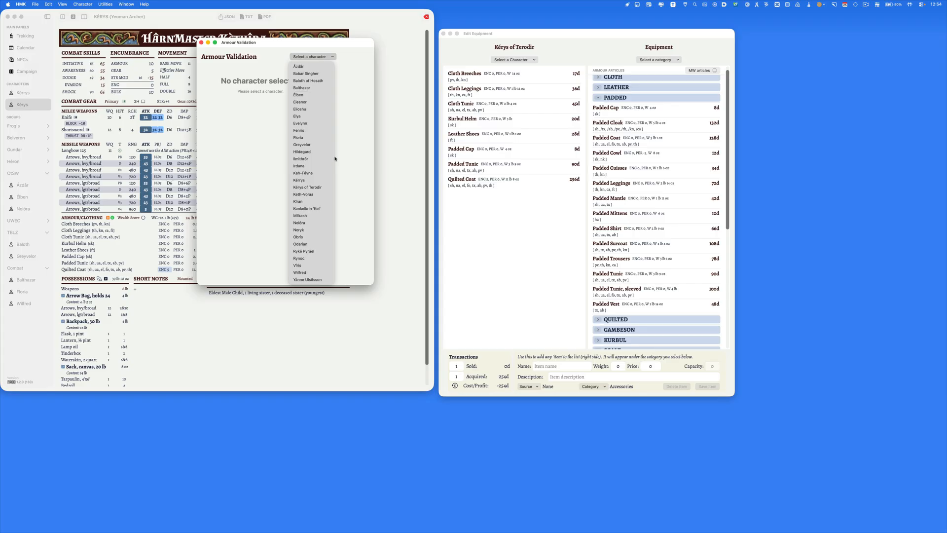
click(308, 188)
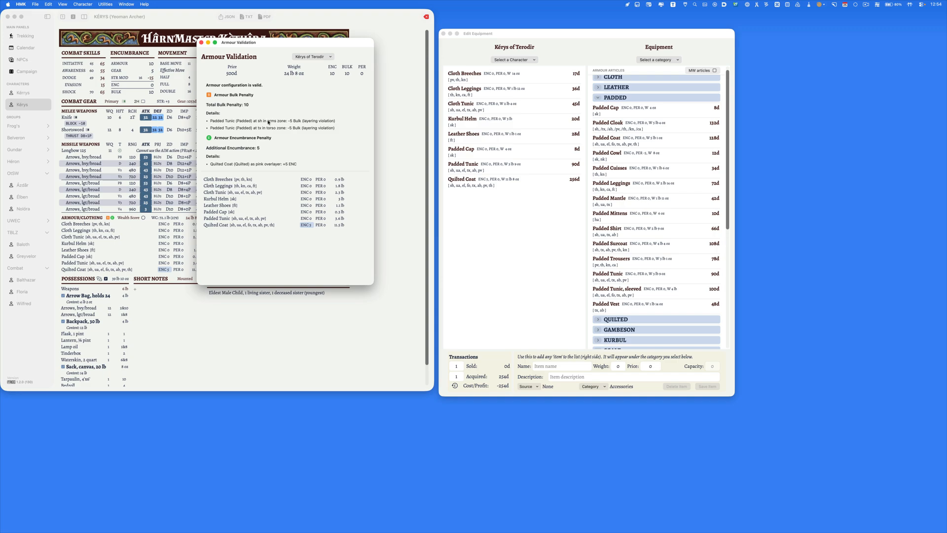
click(202, 42)
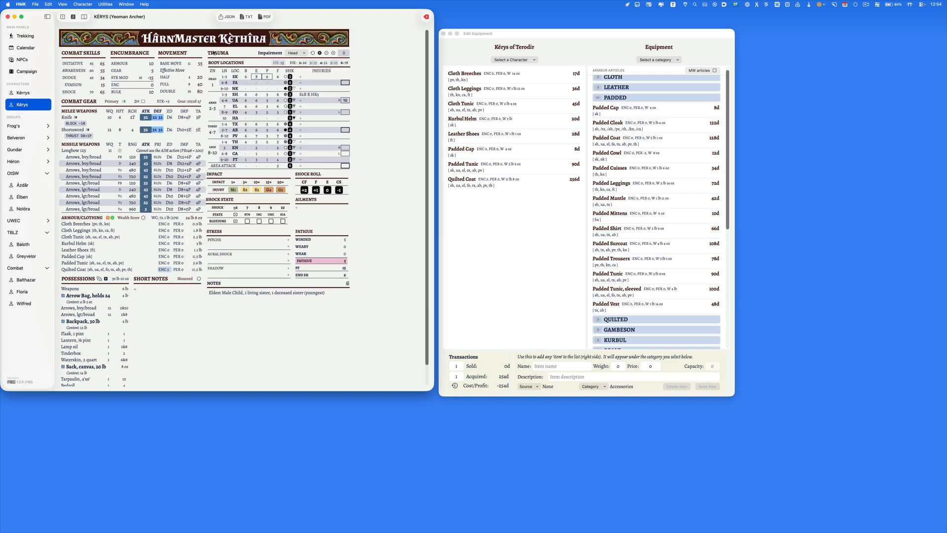
Close Edit Equipment and show the Kürbül & Mail set in Armour Sets editing mode, with the window enlarged to fit its articles
click(443, 33)
drag(510, 68, 307, 60)
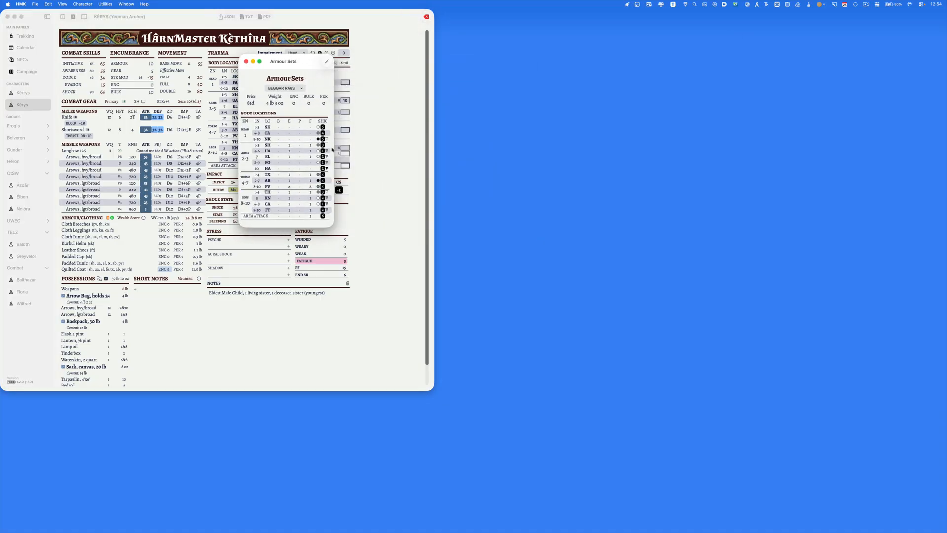
click(326, 61)
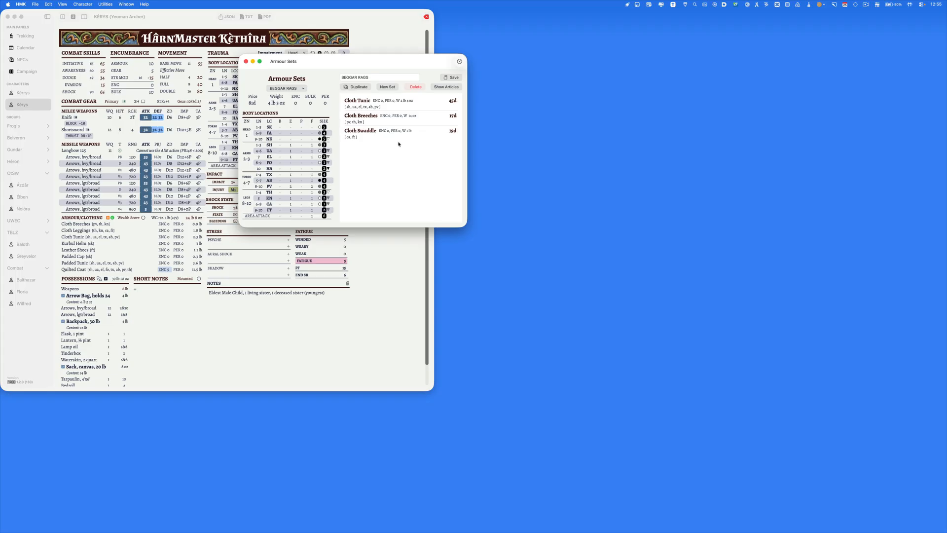
click(303, 88)
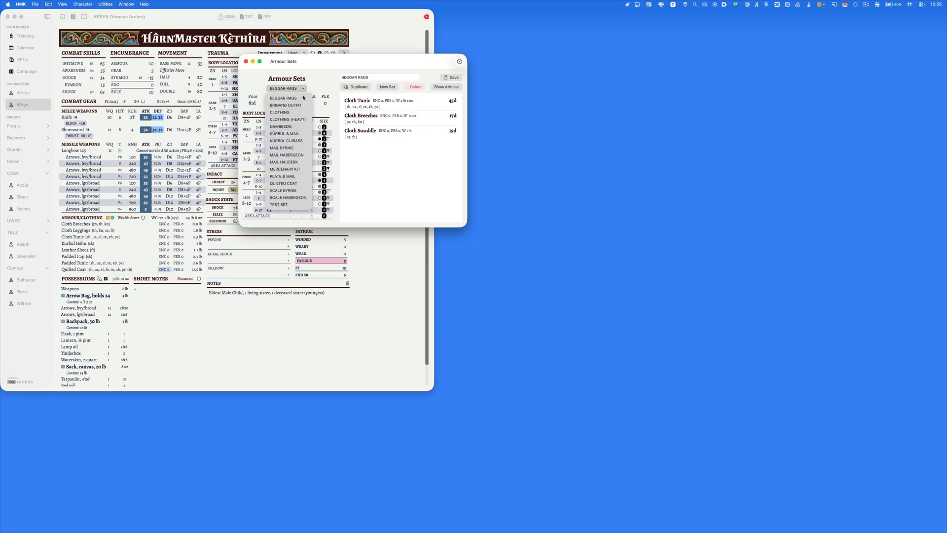
click(299, 134)
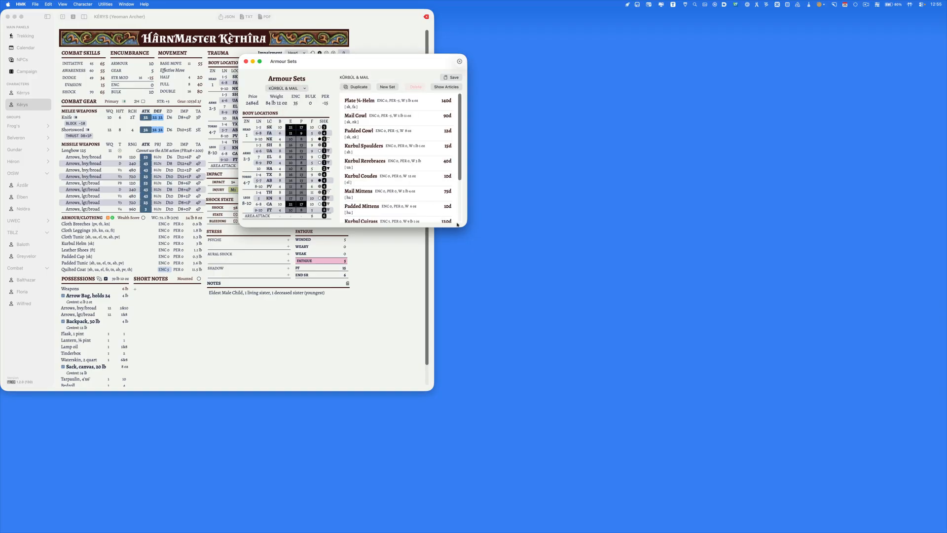
drag(458, 225, 490, 416)
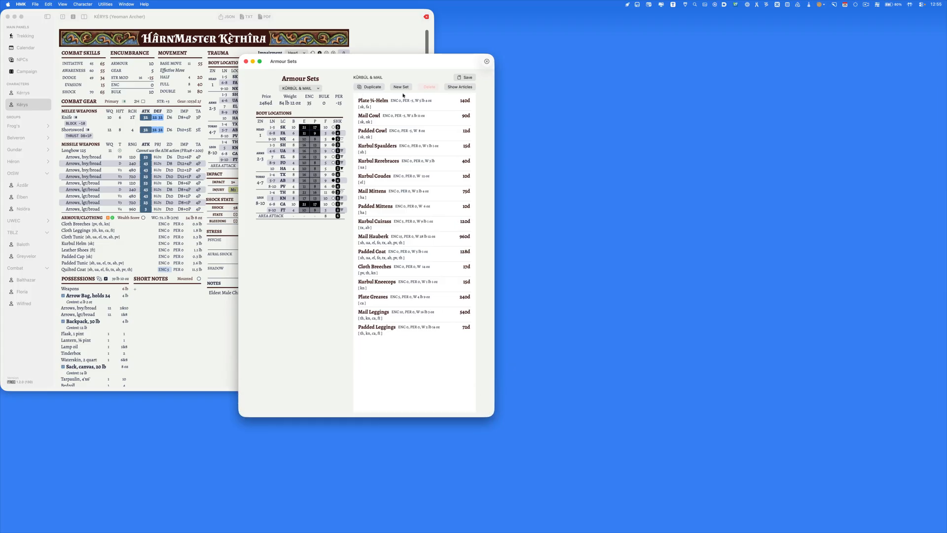
Duplicate the Kürbül & Mail set, try adding a Gambeson Coat from the Gambeson articles to the copy, and close Armour Sets
click(379, 88)
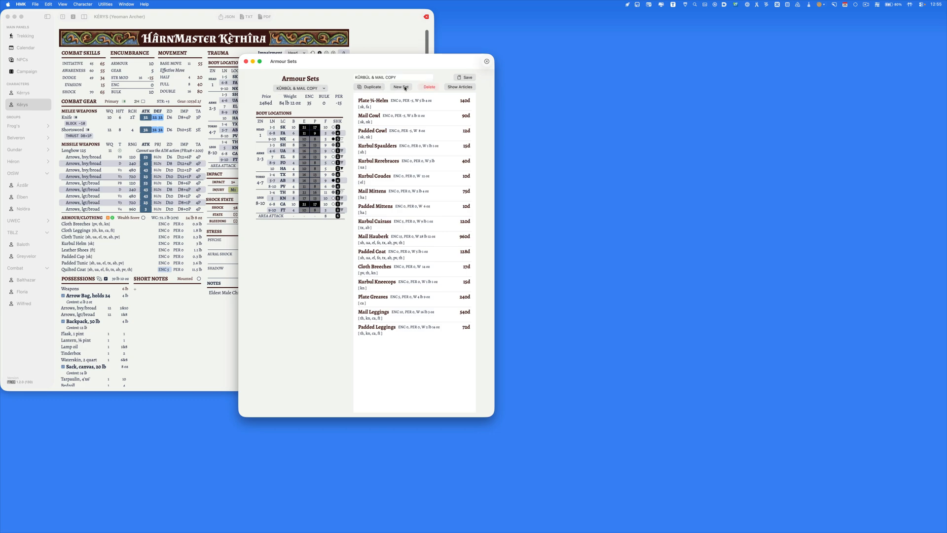
click(450, 87)
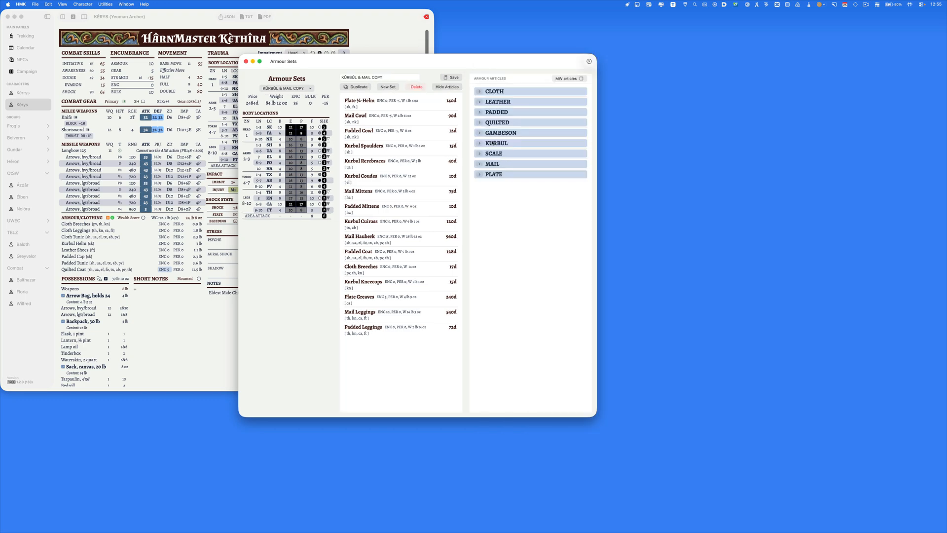
click(480, 133)
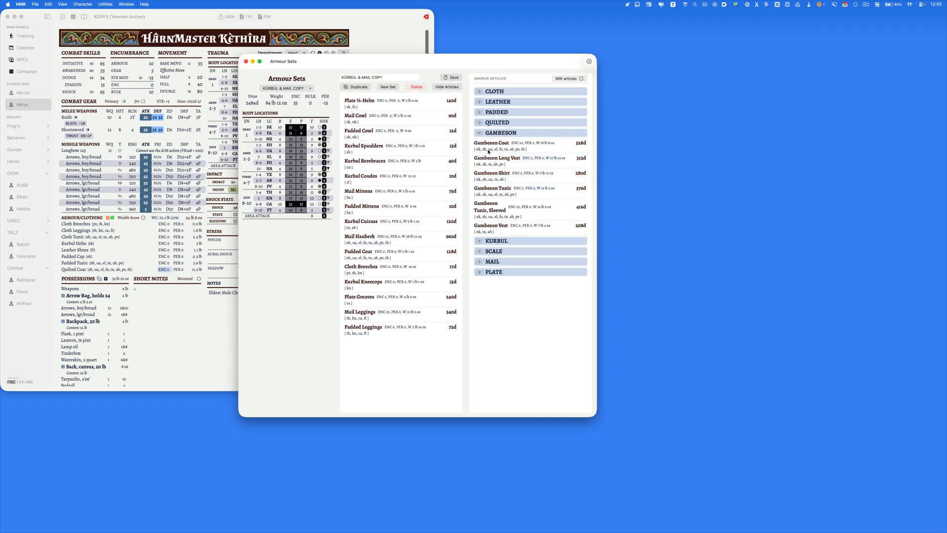
drag(496, 151, 386, 202)
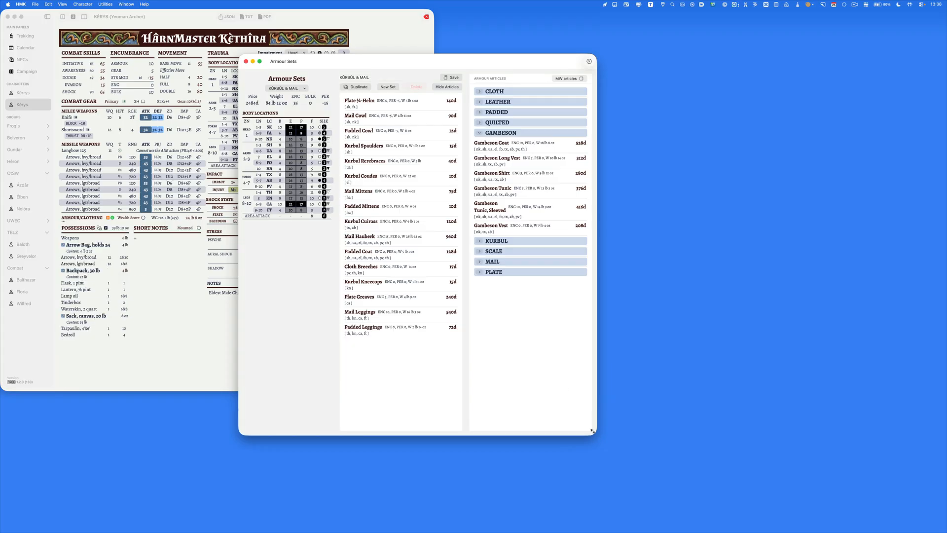
click(246, 62)
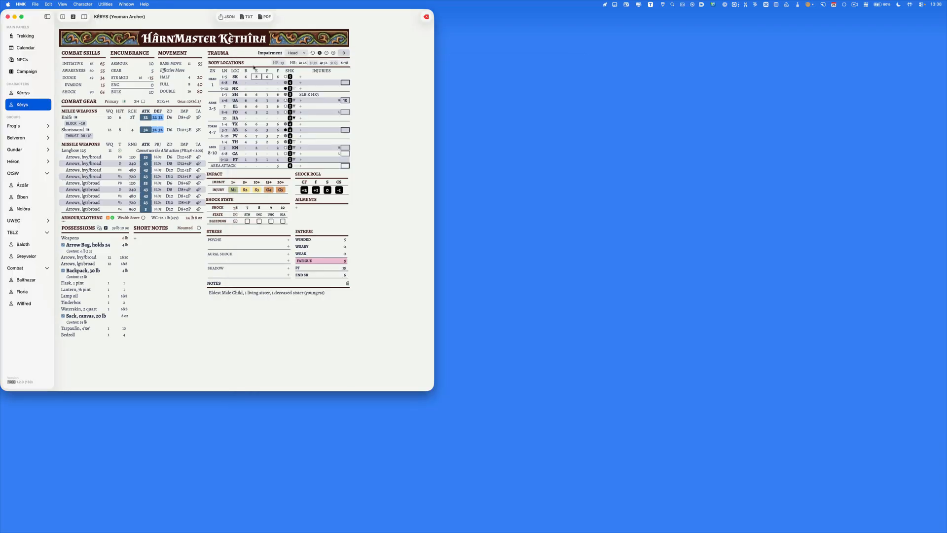
Open Edit NPCs beside the sheet and examine the Brigand Outfit entry in the combat skills of the last mercenary listed
click(105, 4)
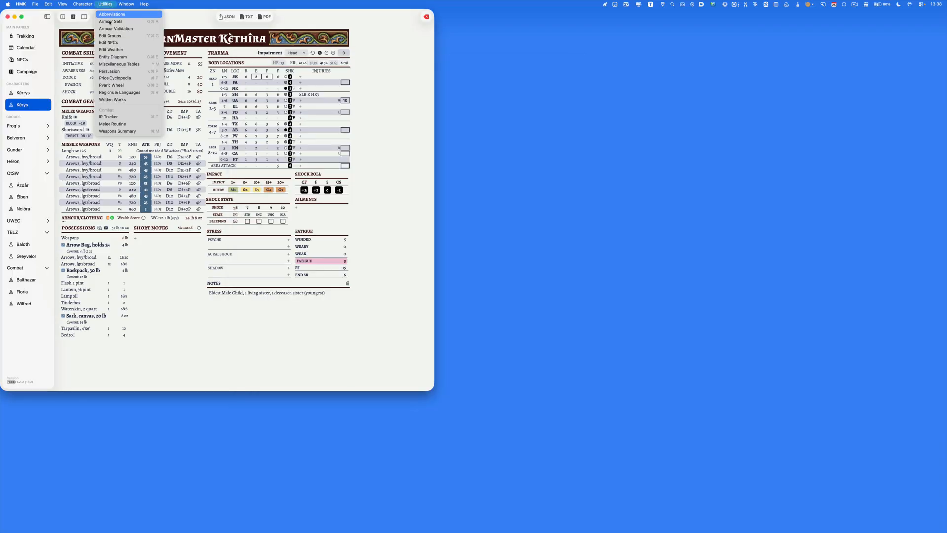
click(132, 45)
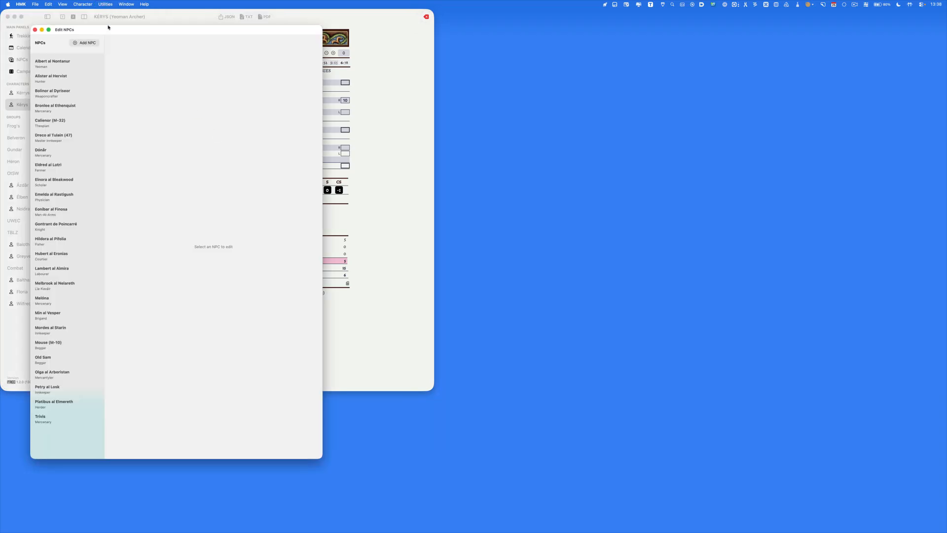
drag(108, 28, 245, 13)
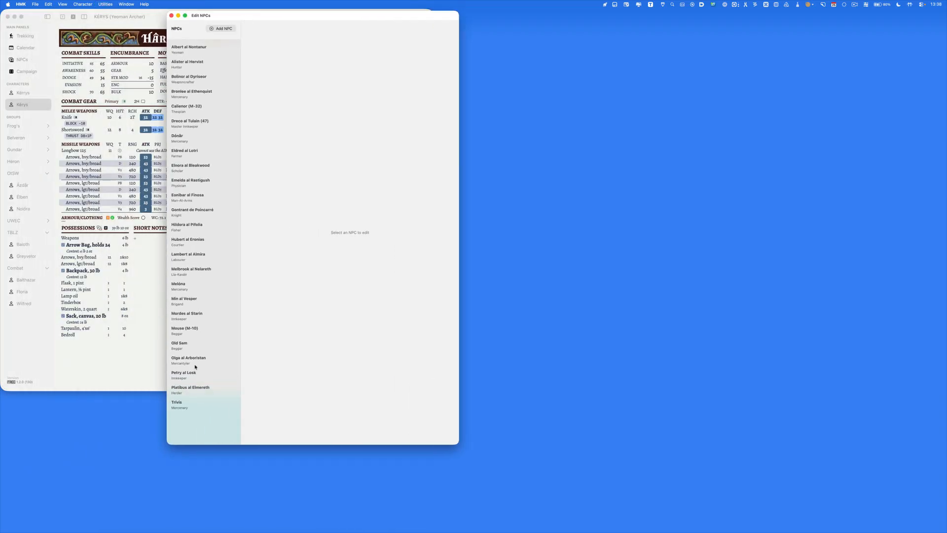
click(184, 402)
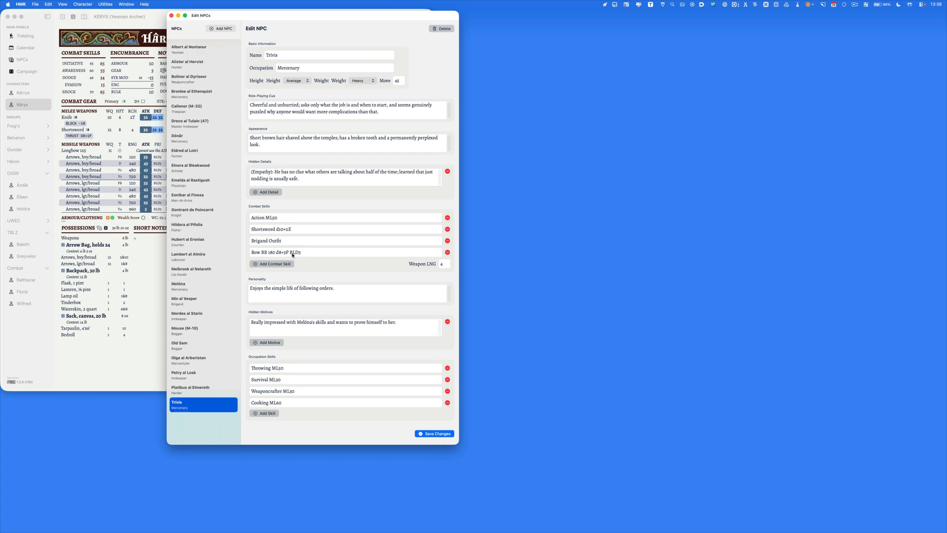
double_click(299, 239)
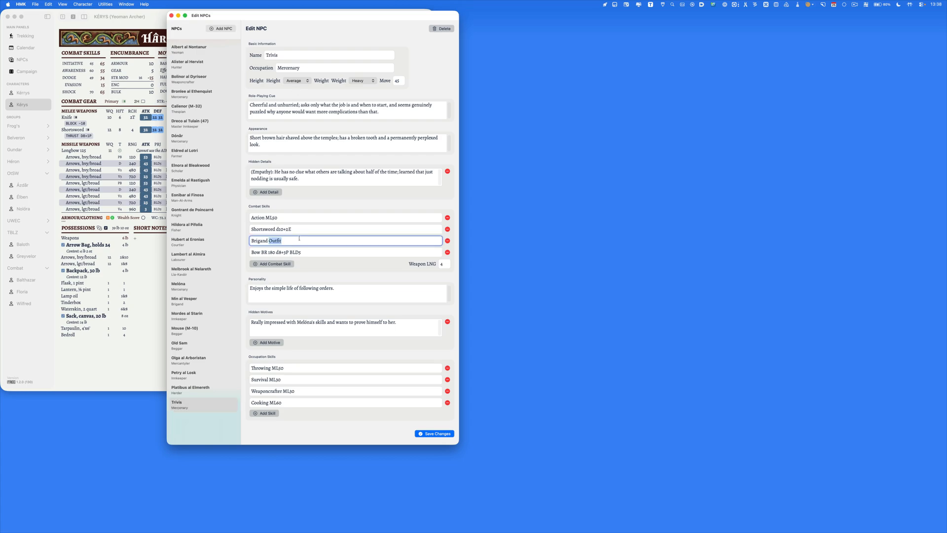
double_click(260, 241)
click(285, 242)
Look up Brigand Outfit among the Armour Sets choices, close that window and return to the NPC's Brigand Outfit entry
click(109, 3)
click(121, 22)
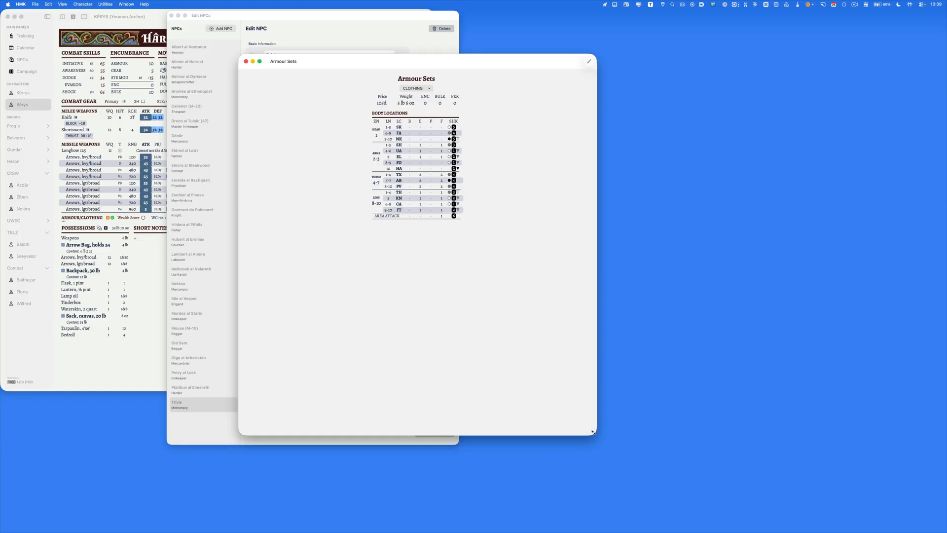
drag(595, 434, 339, 227)
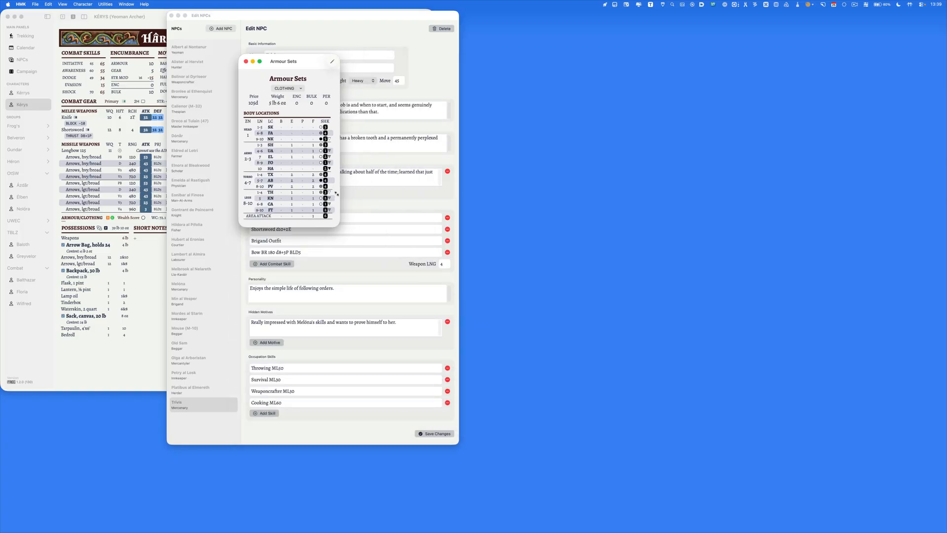
click(300, 88)
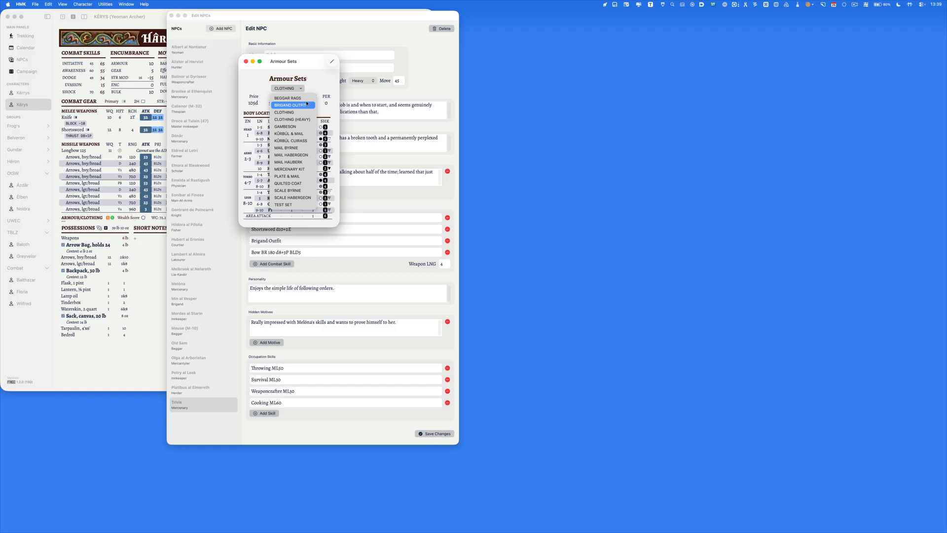
click(312, 83)
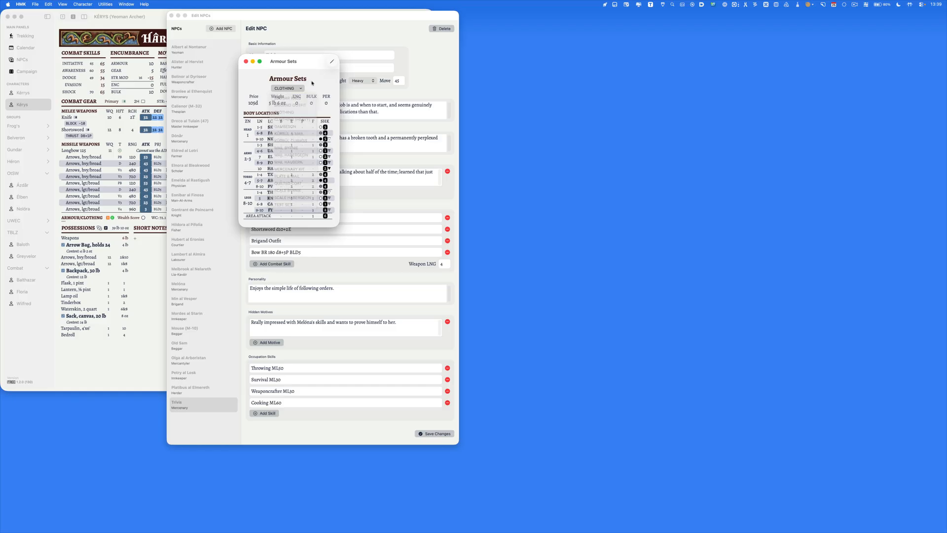
click(246, 61)
click(279, 241)
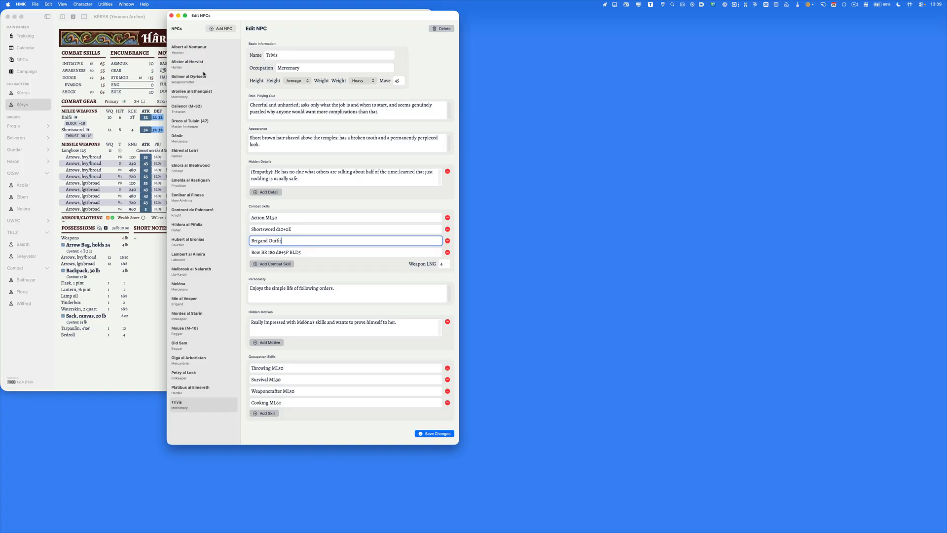
Close Edit NPCs and show the last-listed mercenary's entry in the NPCs panel
click(171, 15)
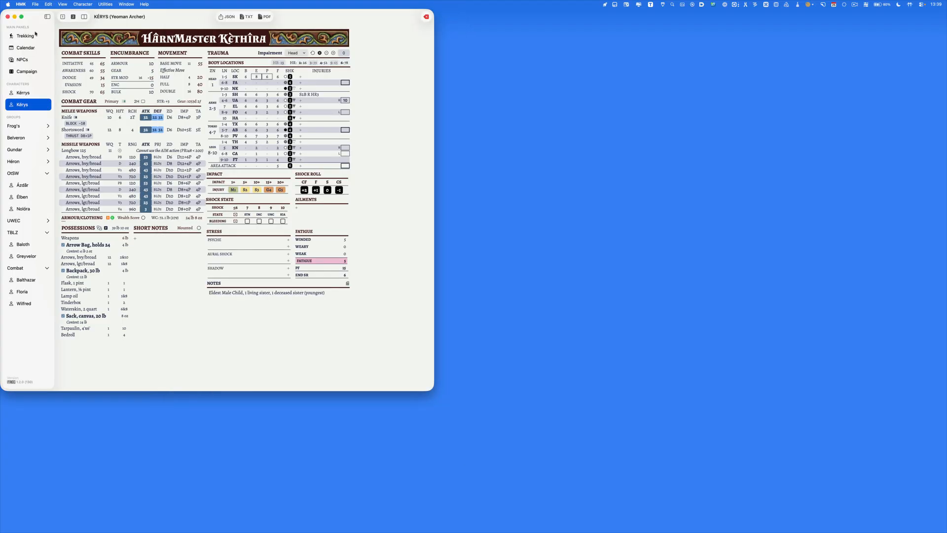
click(23, 59)
click(118, 33)
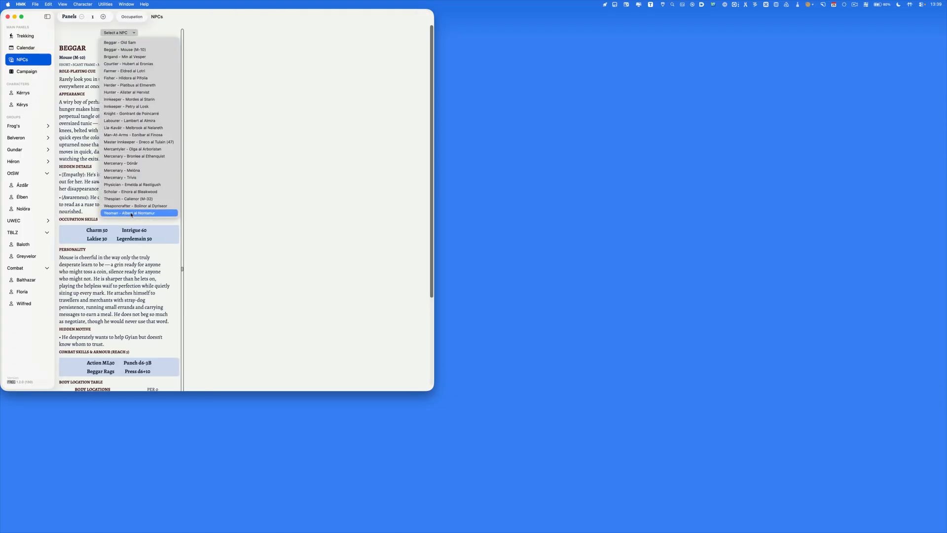
click(130, 177)
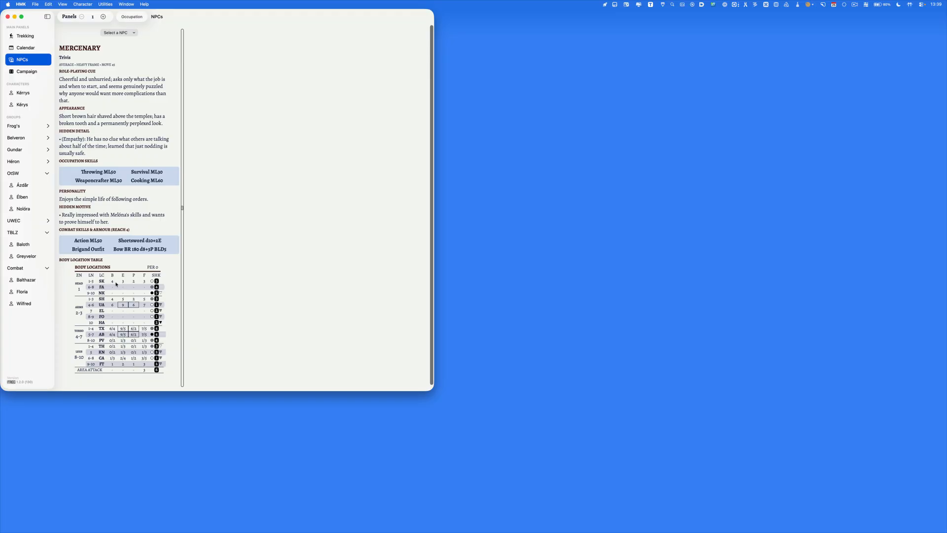
Reopen Edit NPCs and place its window beside the mercenary's NPC entry for comparison
click(82, 4)
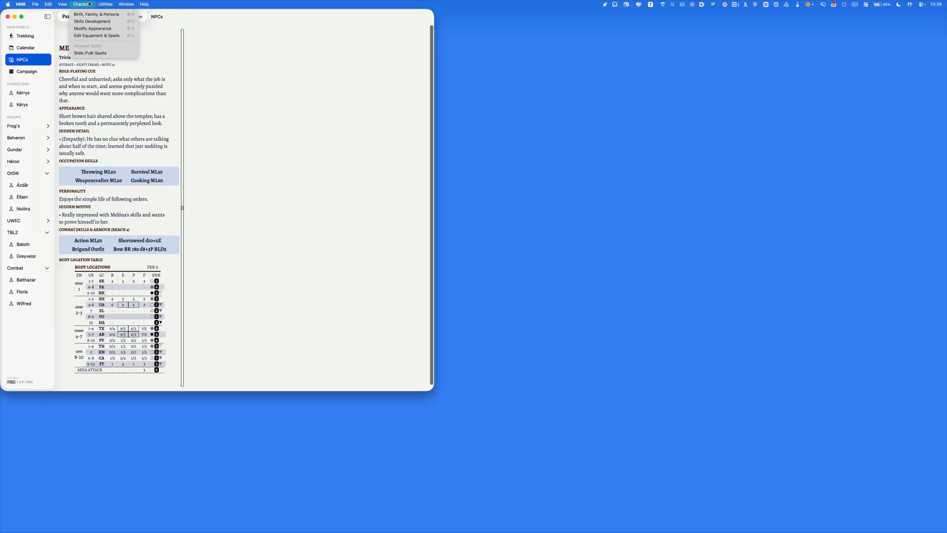
mouse_move(105, 4)
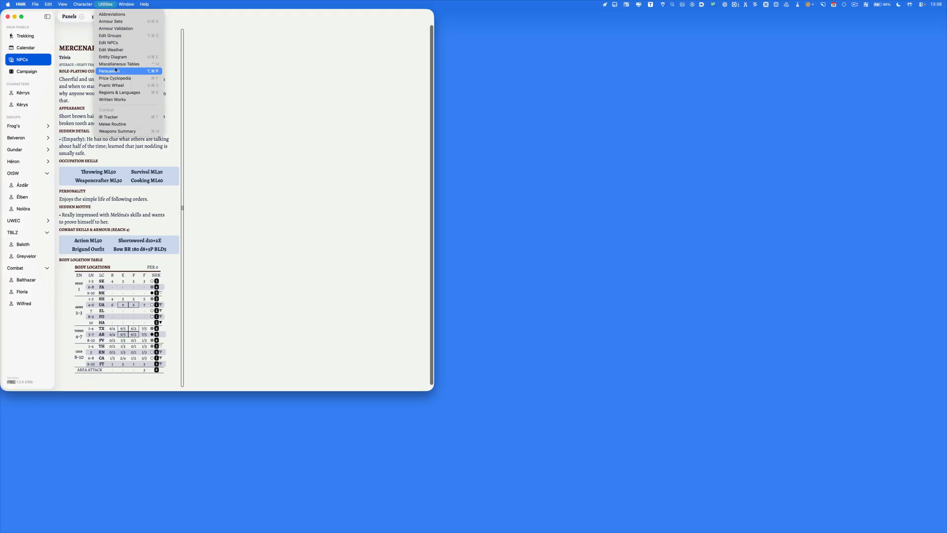
click(109, 42)
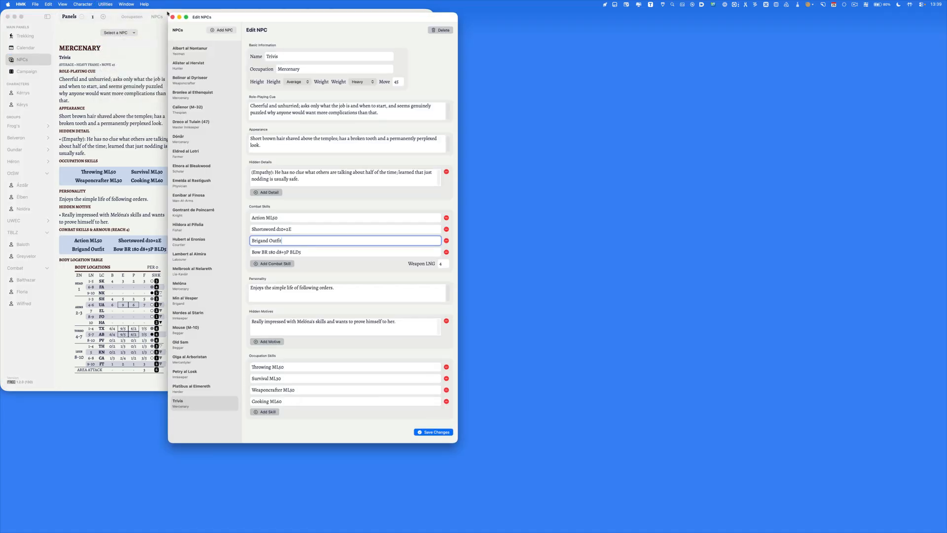
drag(230, 15, 254, 16)
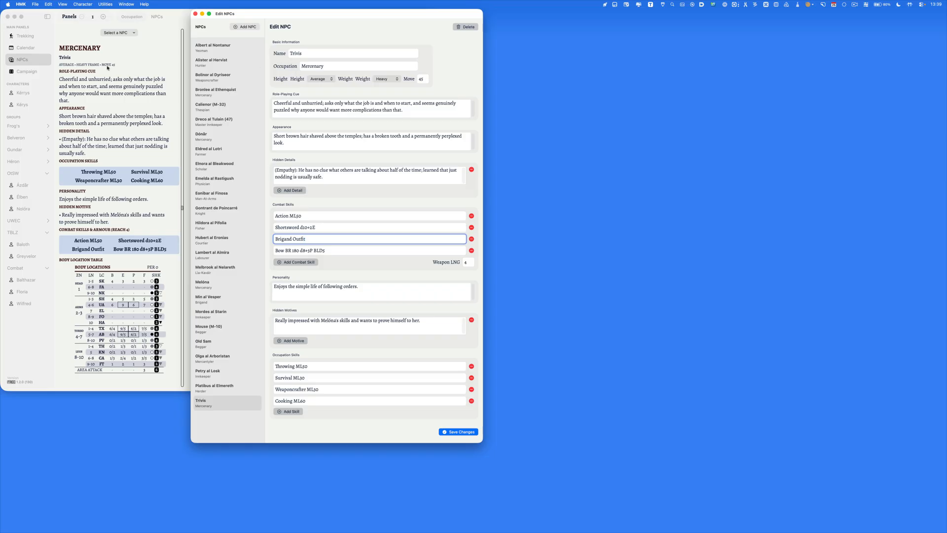
Examine the mercenary's Height options, Role-Playing Cue text and the (Empathy) prefix in Hidden Details, then close Edit NPCs
click(329, 80)
click(331, 78)
click(402, 111)
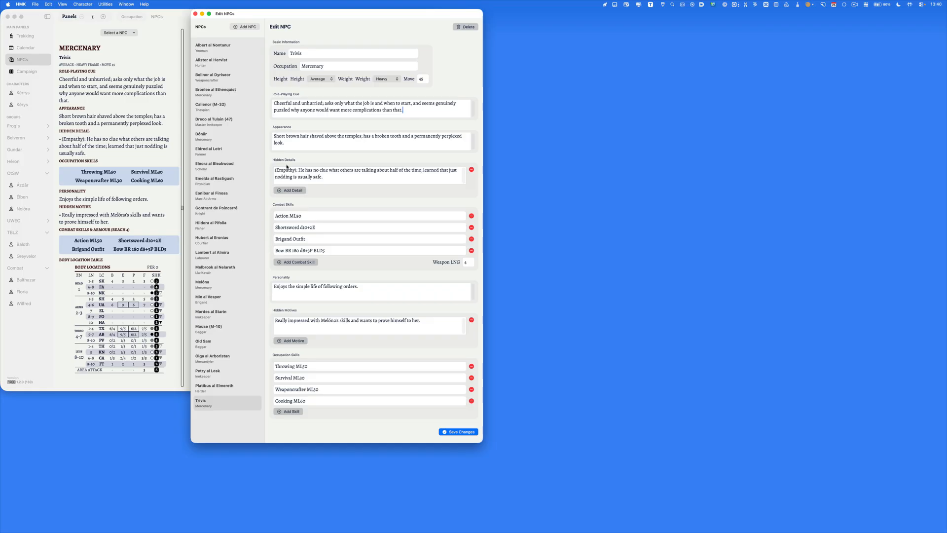
drag(297, 170, 271, 172)
click(302, 176)
click(195, 13)
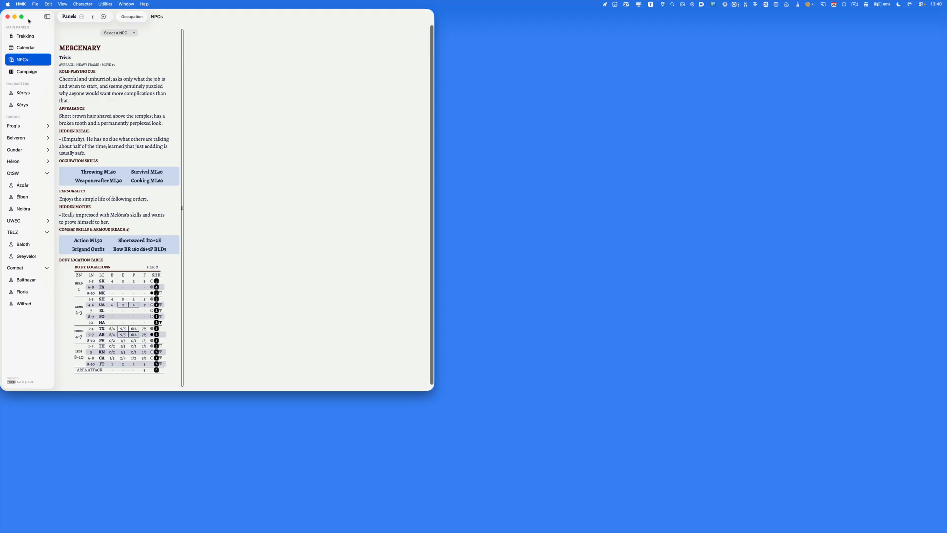
Open the NPCs panel in a second window beside the main one, and show the first OtSW character's sheet in the main window
click(40, 3)
click(51, 21)
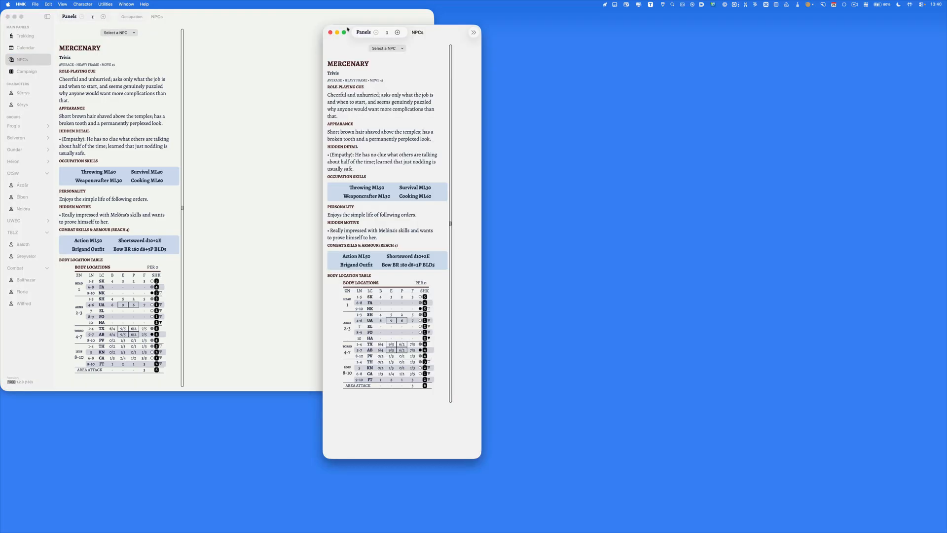
drag(347, 28, 459, 13)
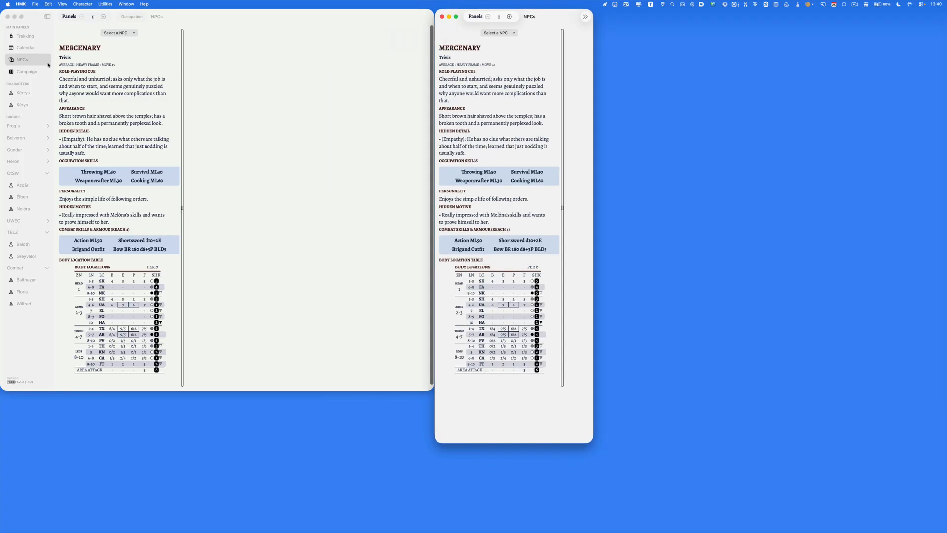
click(25, 189)
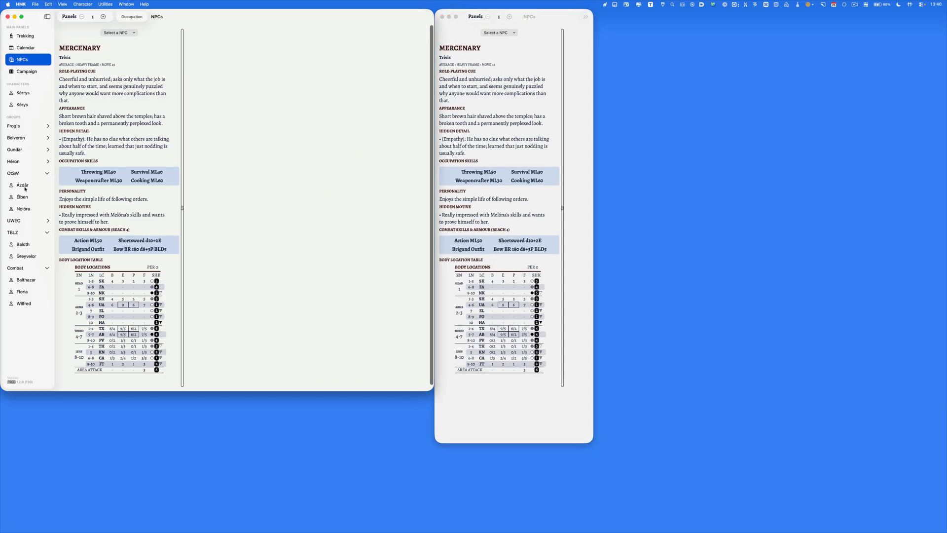
click(23, 186)
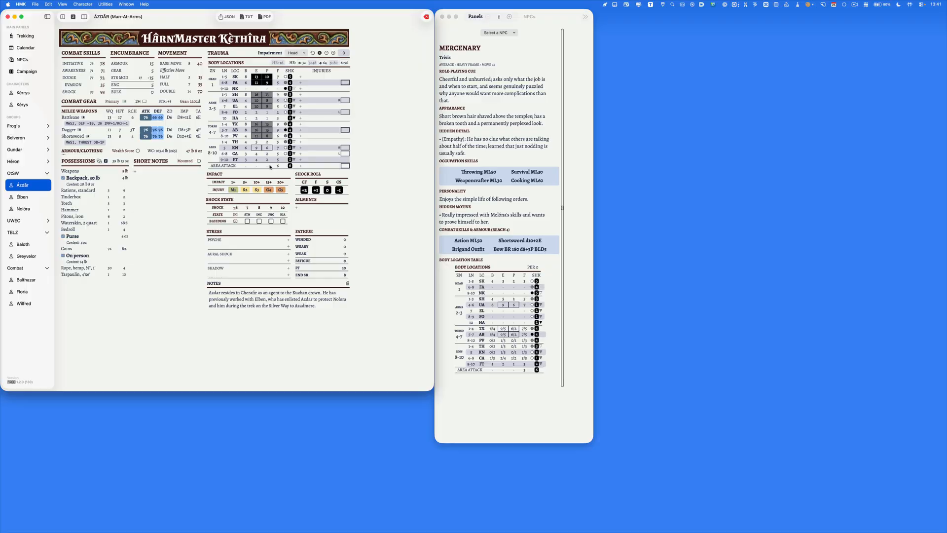
Open the IR Tracker, place it beside the NPCs window and load the Guthe Ford IRT state
key(super+i)
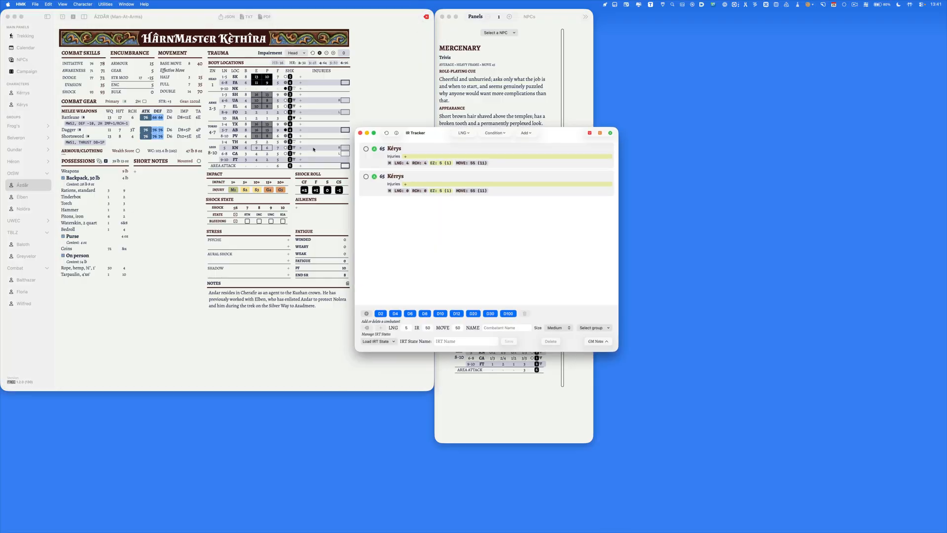
drag(438, 134, 677, 25)
click(834, 220)
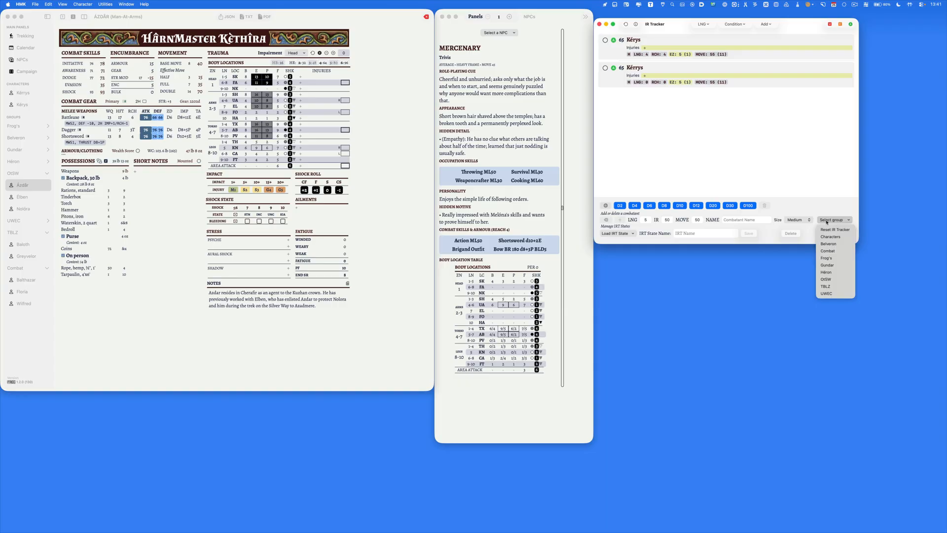
click(617, 234)
click(617, 233)
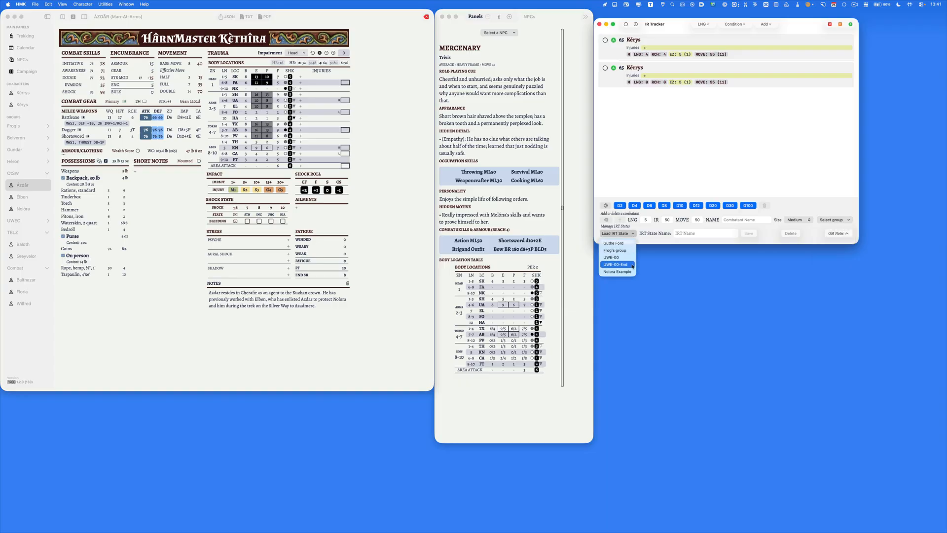
click(613, 243)
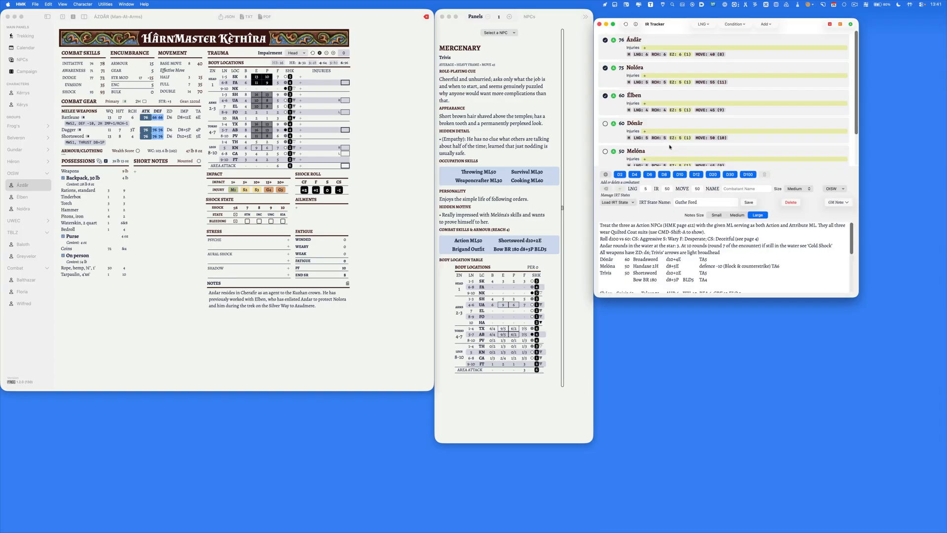
Enlarge the IR Tracker to fit all combatants, compare the mercenary's entry with the NPCs window, and close both windows
drag(858, 295, 894, 386)
click(674, 185)
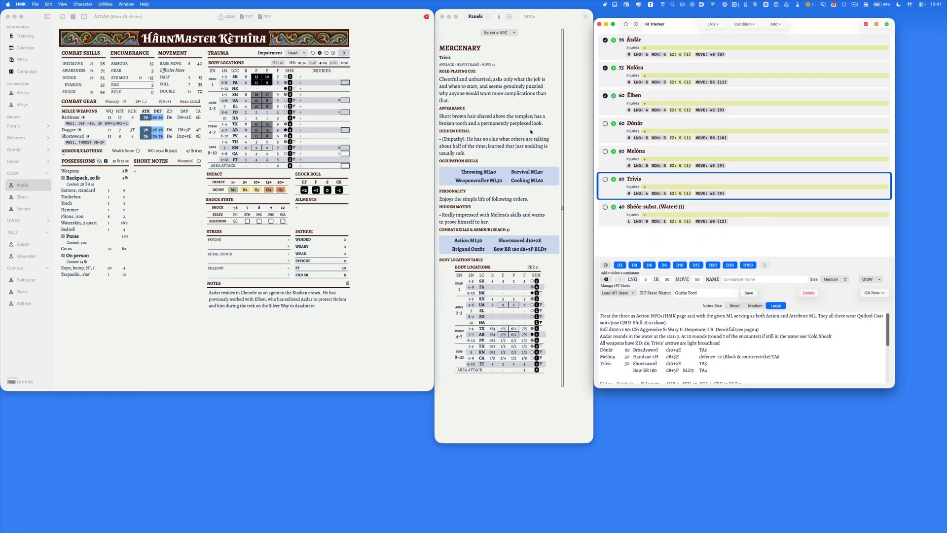
click(492, 53)
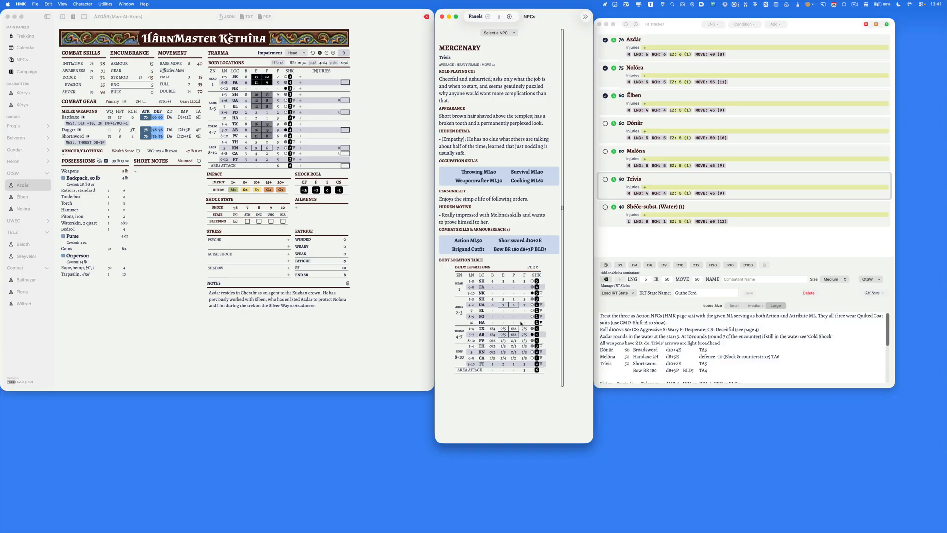
click(599, 24)
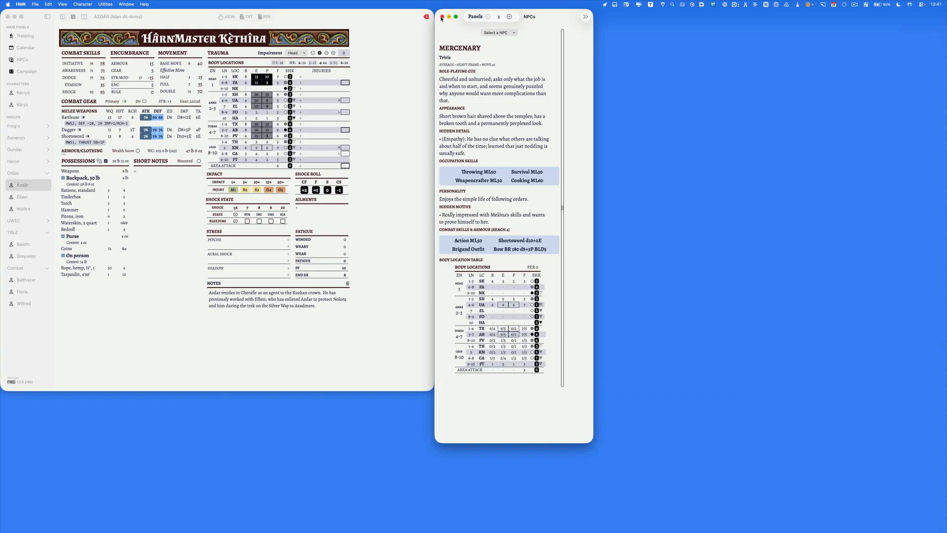
click(441, 17)
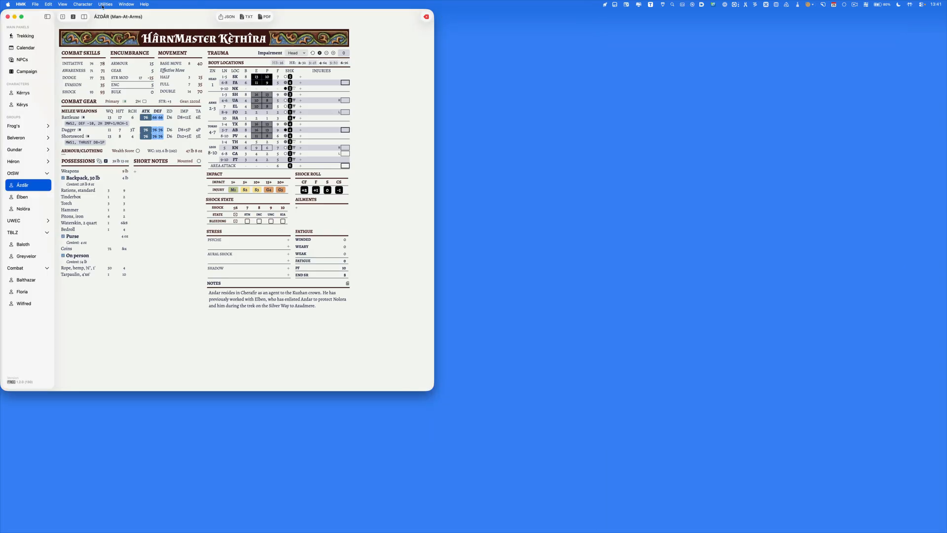
View the character group assignments in Edit Groups and close the window
click(105, 4)
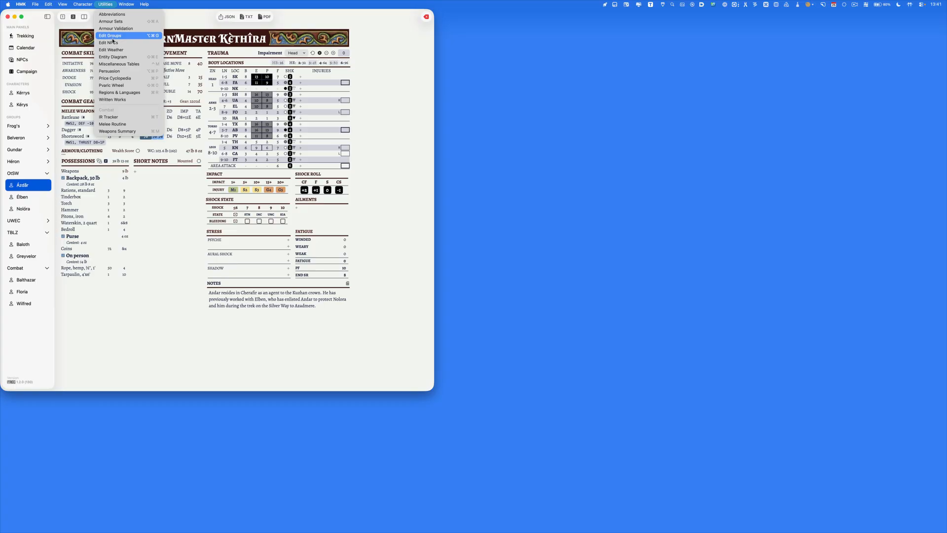
click(113, 37)
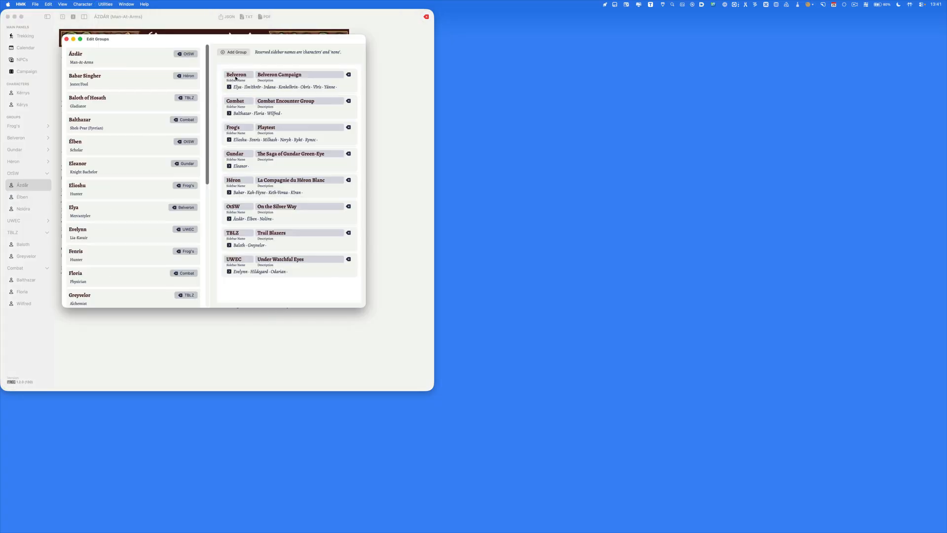
click(66, 39)
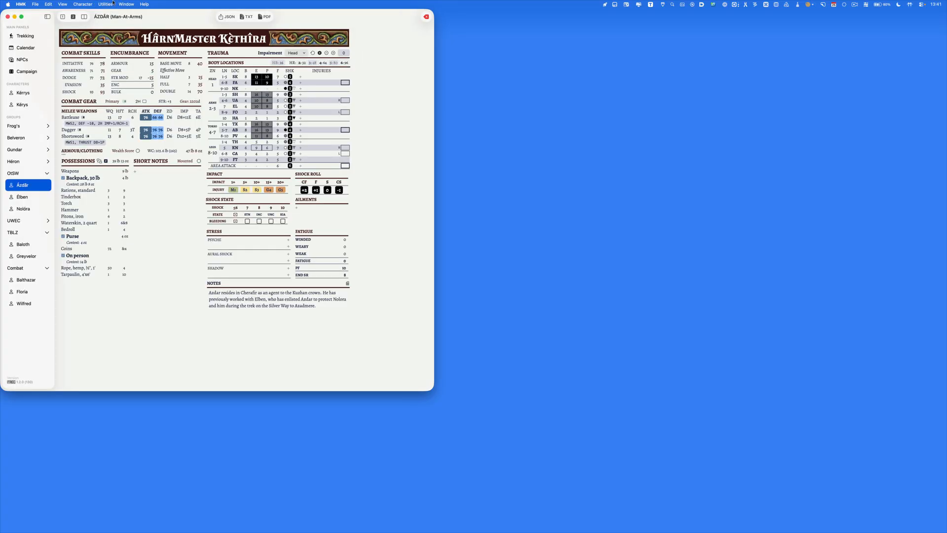
View the Entity Diagram over the character sheet and close it
click(107, 3)
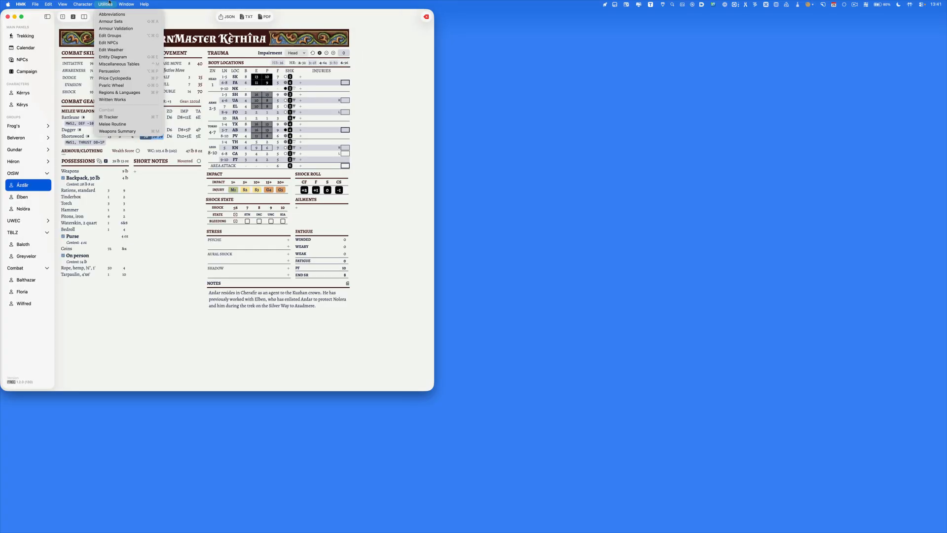
click(118, 58)
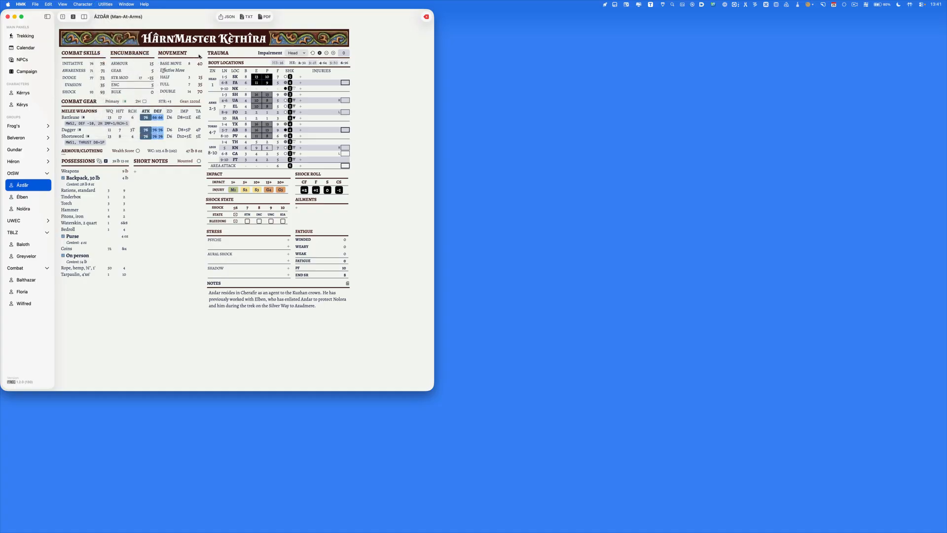
drag(549, 75, 276, 41)
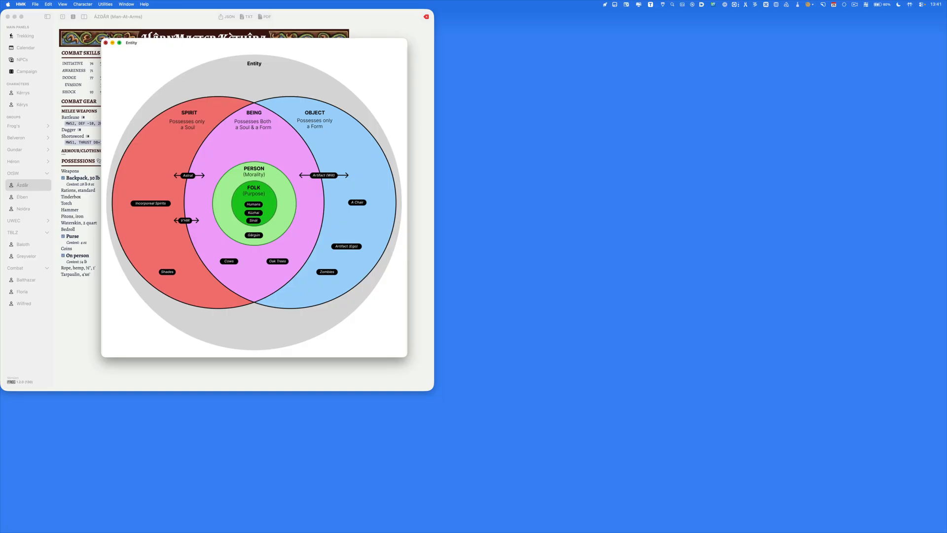
click(106, 43)
Review the Miscellaneous Tables over the character sheet and close them
click(105, 4)
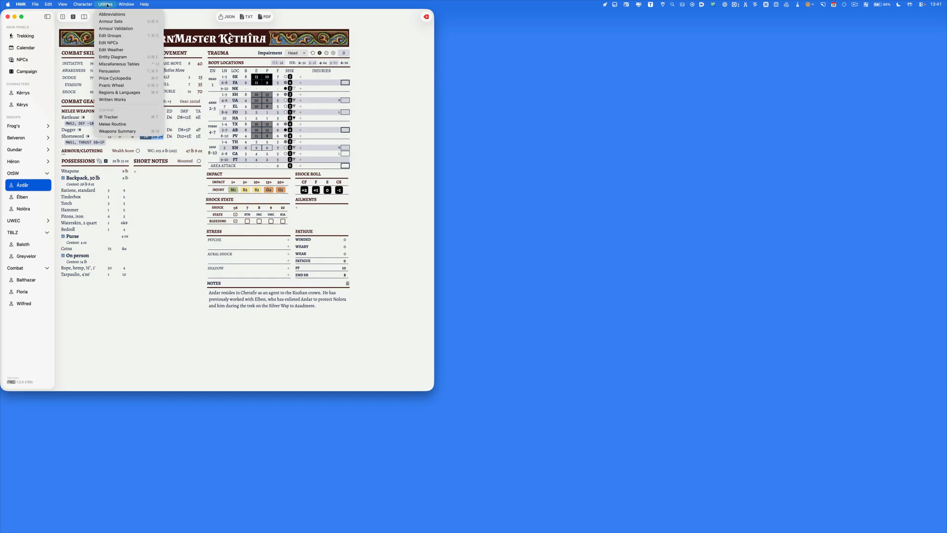
click(119, 64)
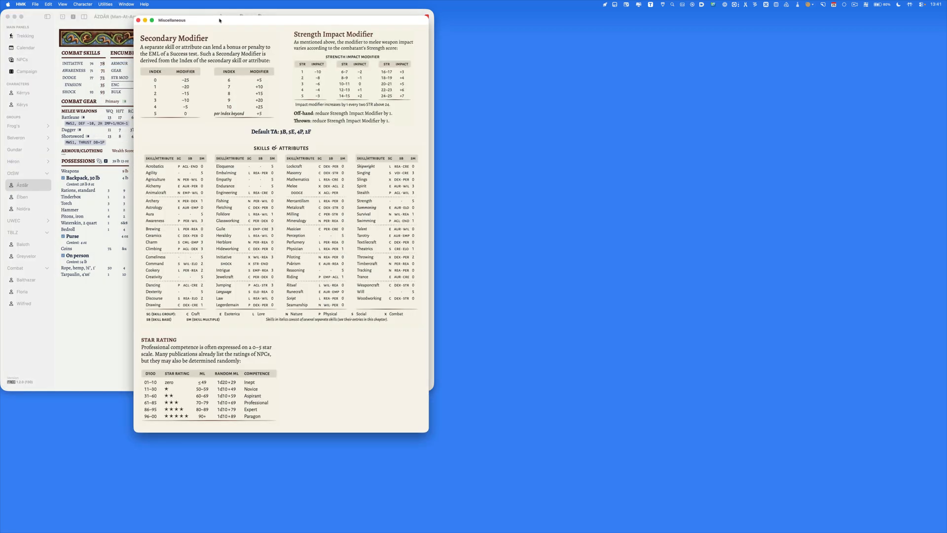
drag(219, 20, 187, 14)
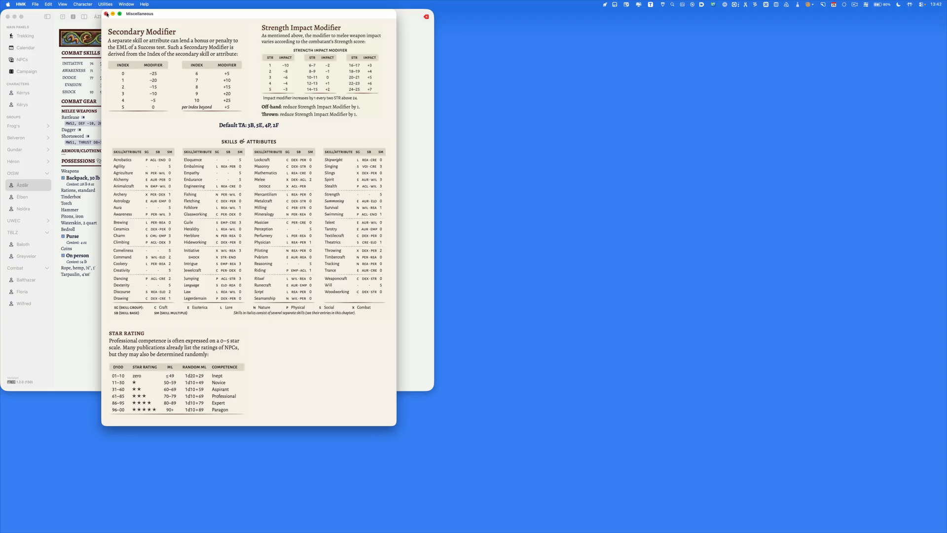
click(106, 15)
Open the Persuasion reference over the character sheet and show the persuasion skills of the first character listed
click(104, 4)
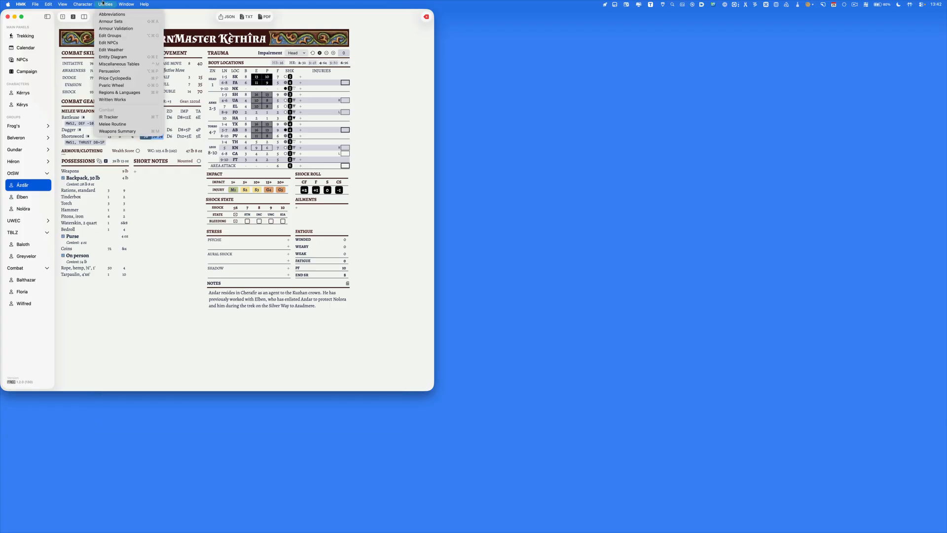
click(109, 71)
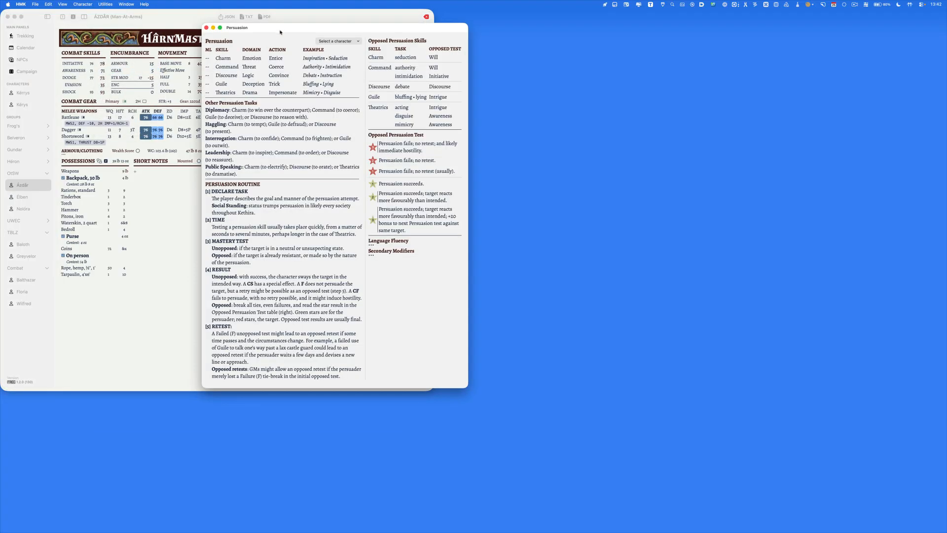
drag(280, 32, 211, 21)
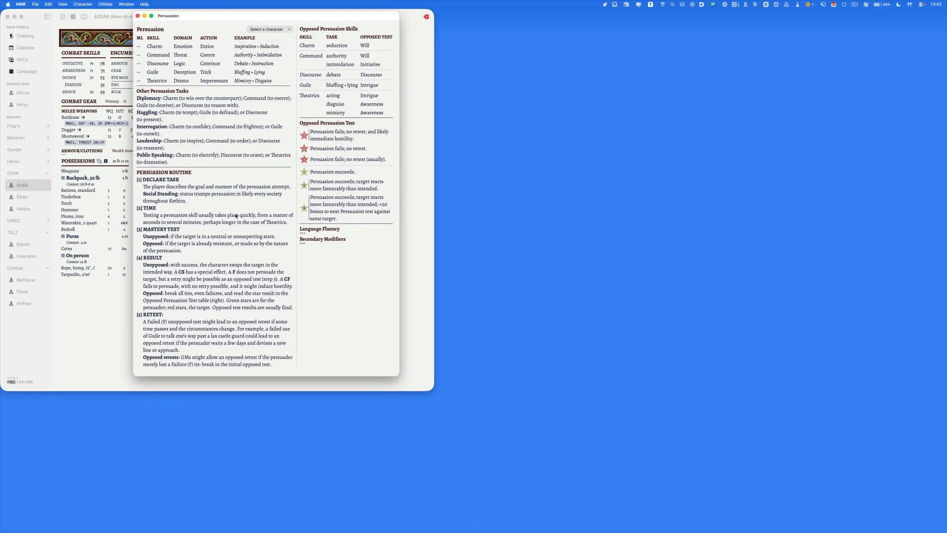
click(278, 30)
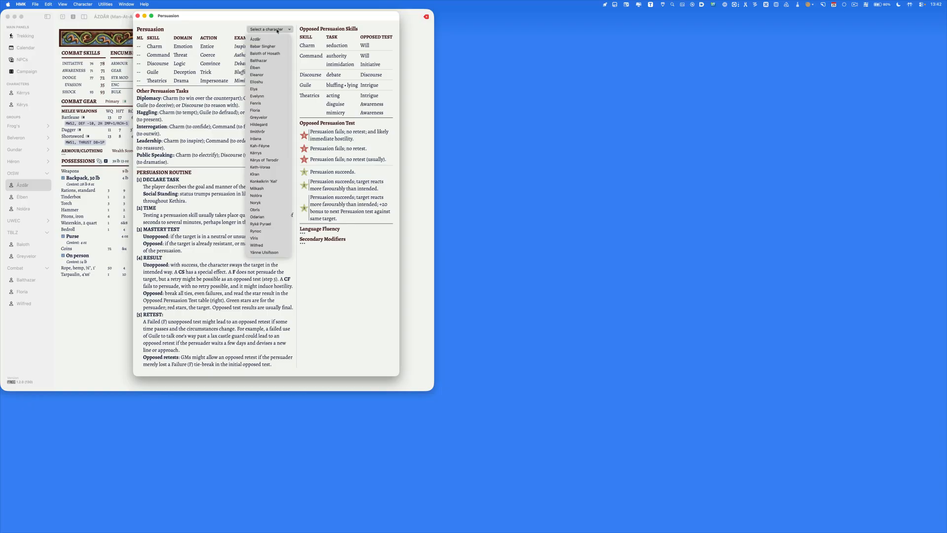
click(275, 39)
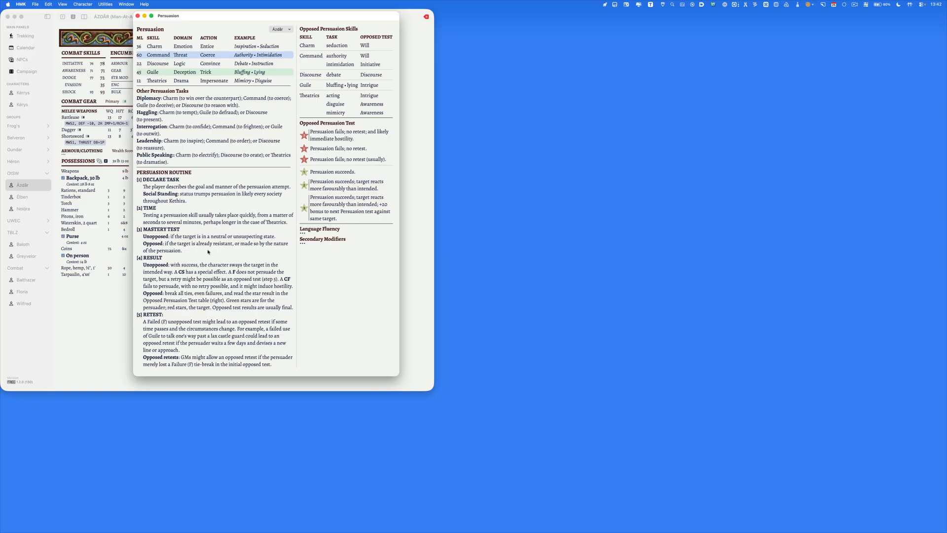
Review the Secondary Modifiers and Language Fluency sections of the Persuasion reference, collapse them and close the reference
click(325, 240)
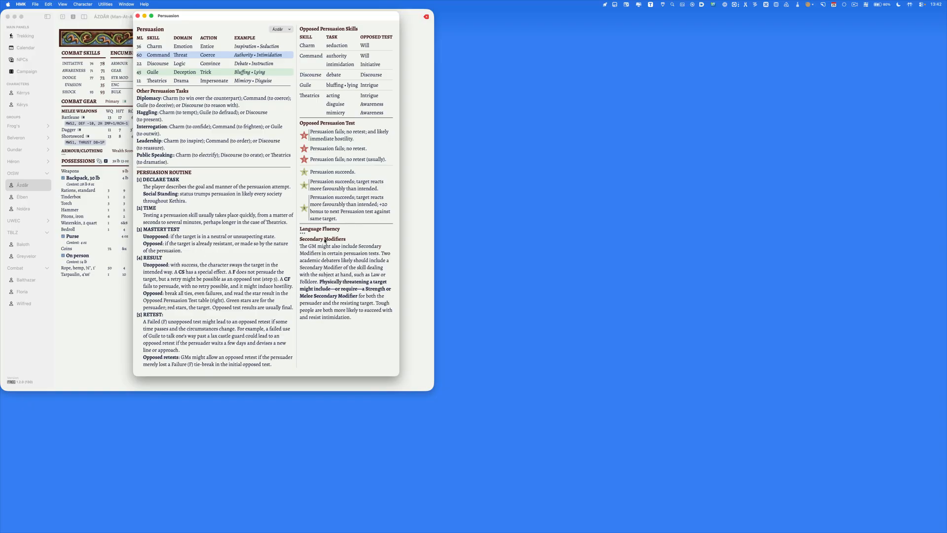
click(325, 239)
click(323, 230)
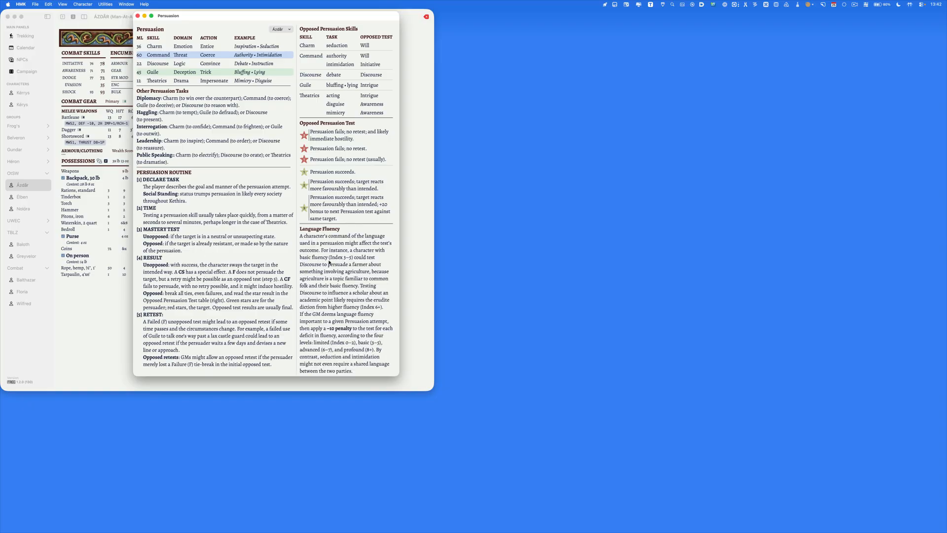
scroll(329, 263, down, 1)
scroll(328, 261, up, 1)
click(324, 230)
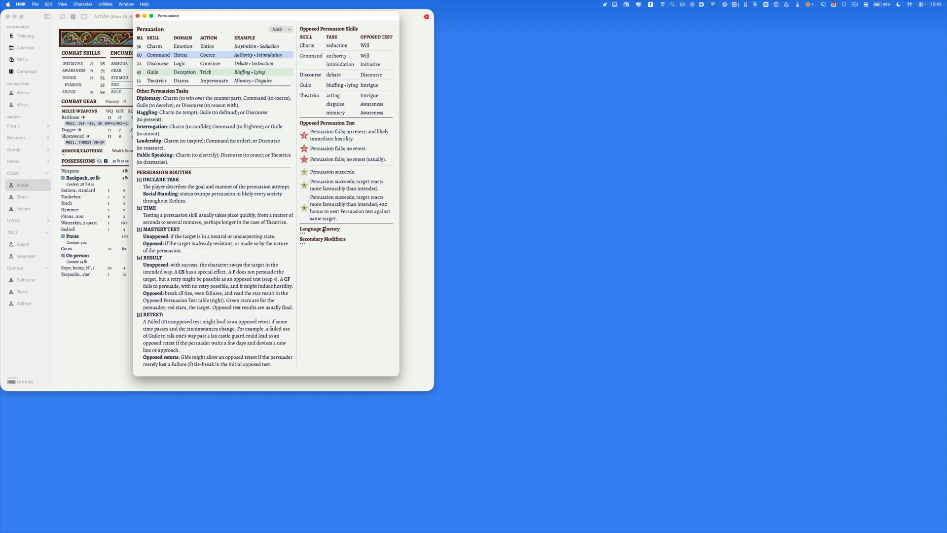
click(138, 17)
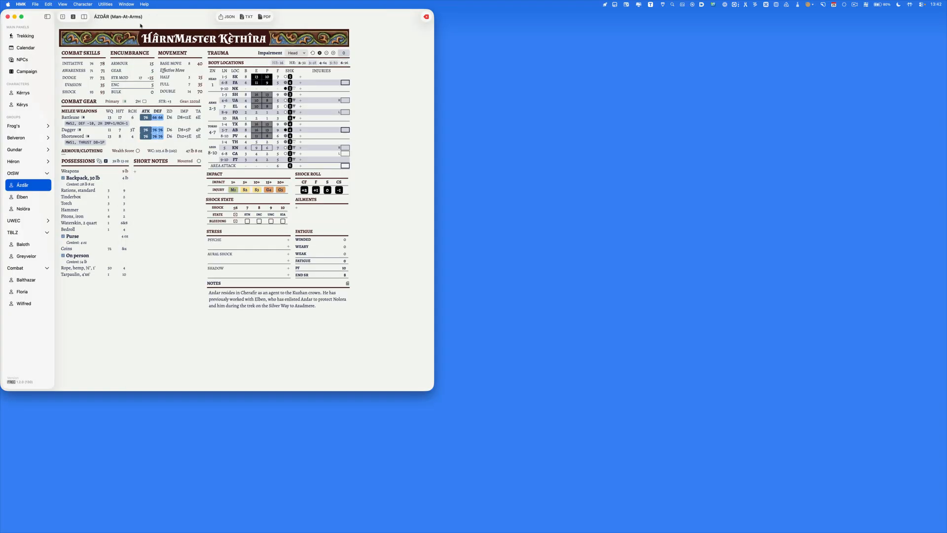
View the Pvaric Wheel over the character sheet and close it
click(106, 4)
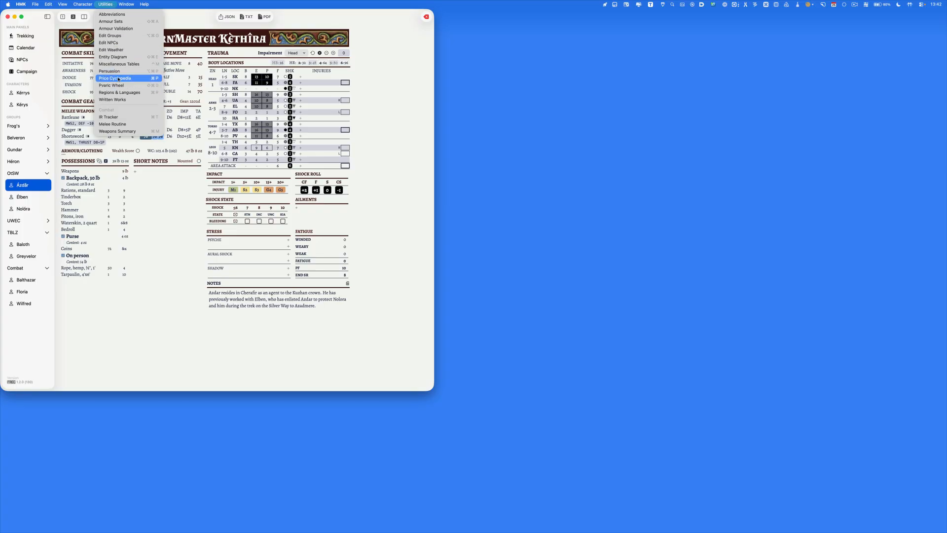
click(116, 85)
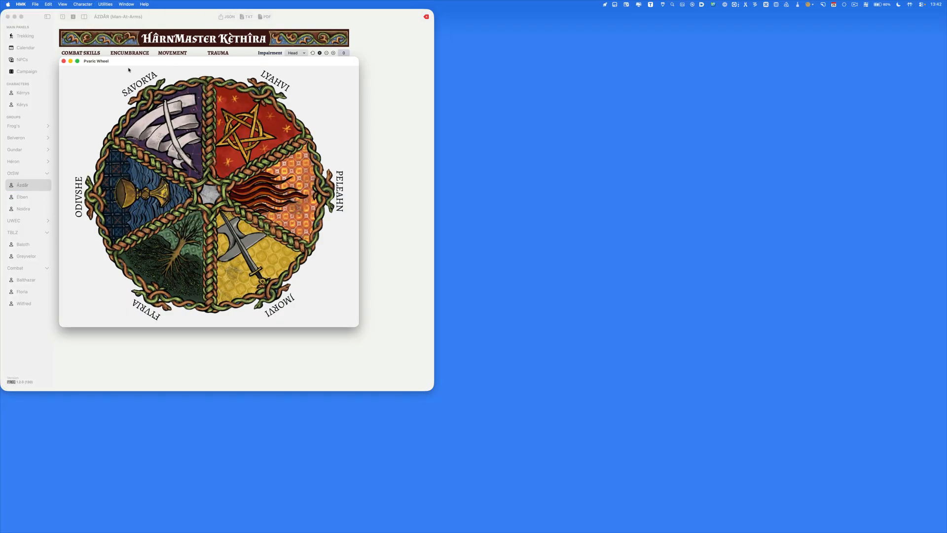
click(64, 61)
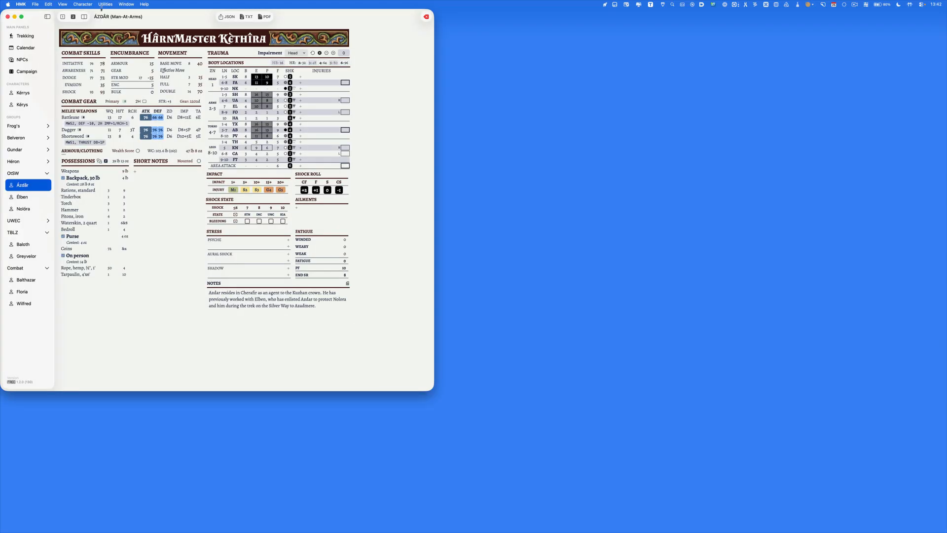
Review the Regions & Languages reference over the character sheet and close it
click(105, 4)
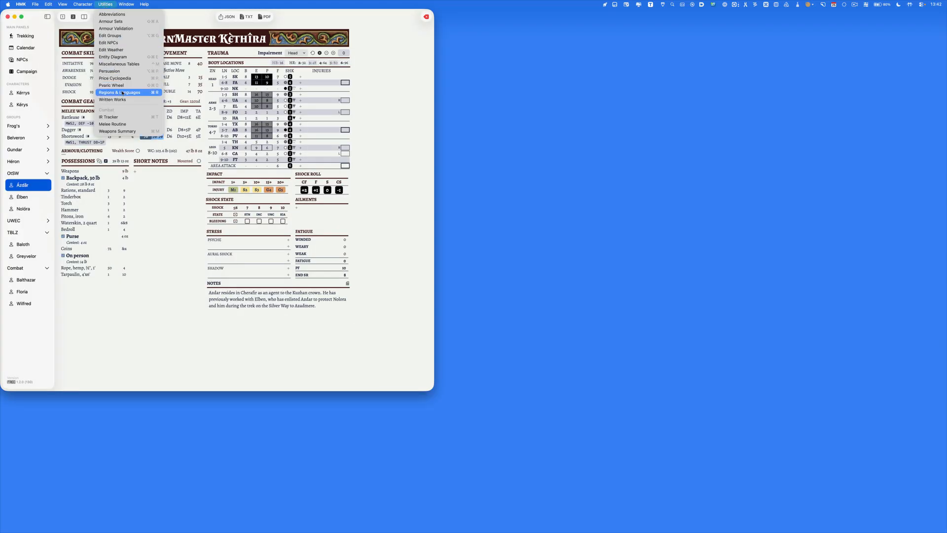
click(118, 92)
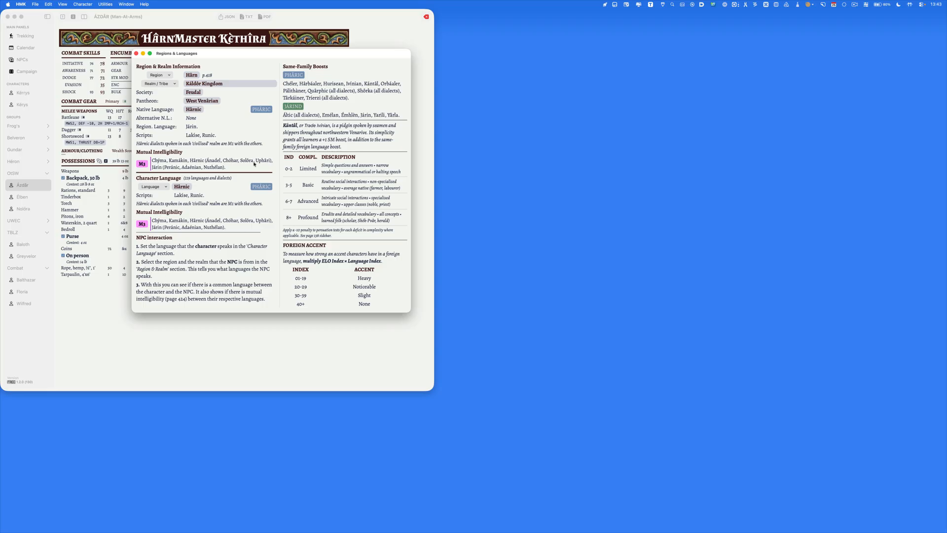
click(136, 53)
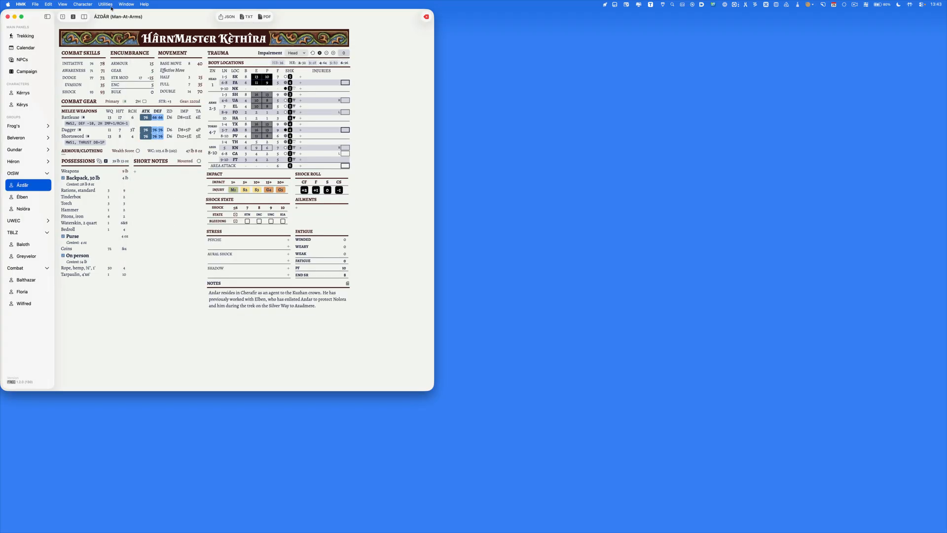
Open the Written Works reference and position its window over the character sheet
click(105, 4)
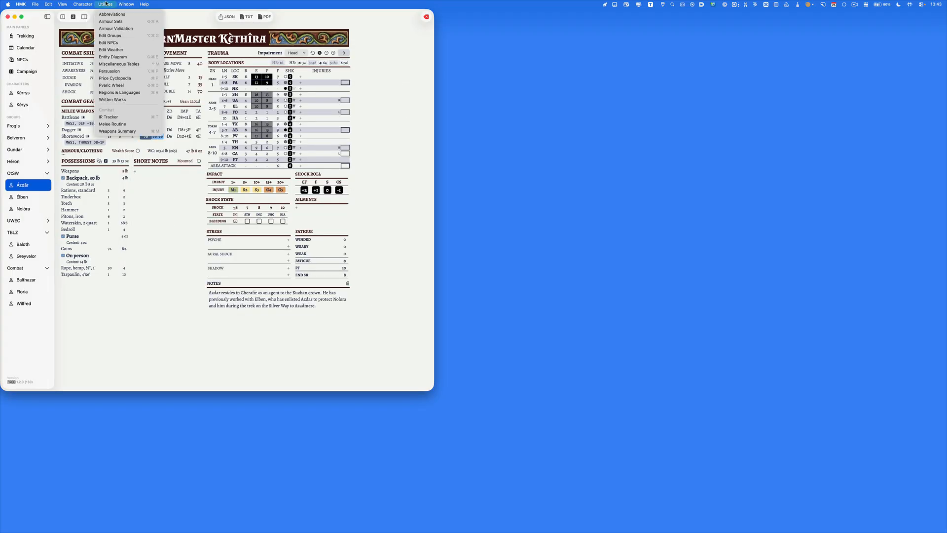
click(113, 100)
drag(339, 64, 268, 19)
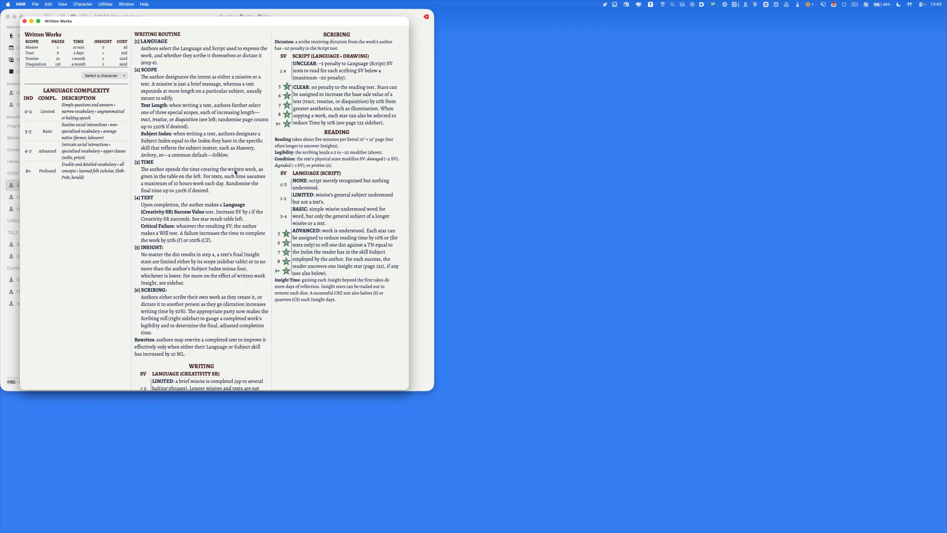
Try Narrow Mode with a narrower Written Works window, turn the option back off and close the settings
key(super+comma)
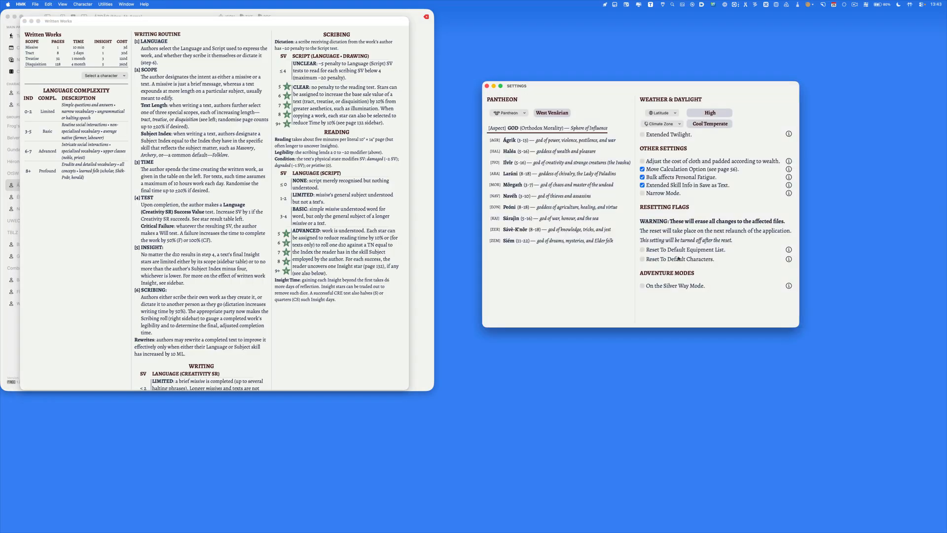
click(660, 194)
click(660, 194)
drag(408, 145, 368, 157)
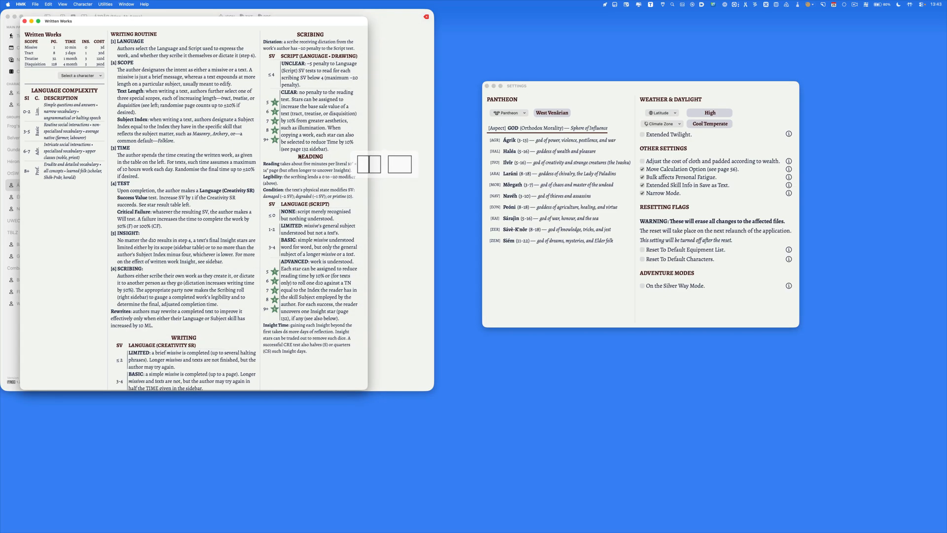
click(665, 194)
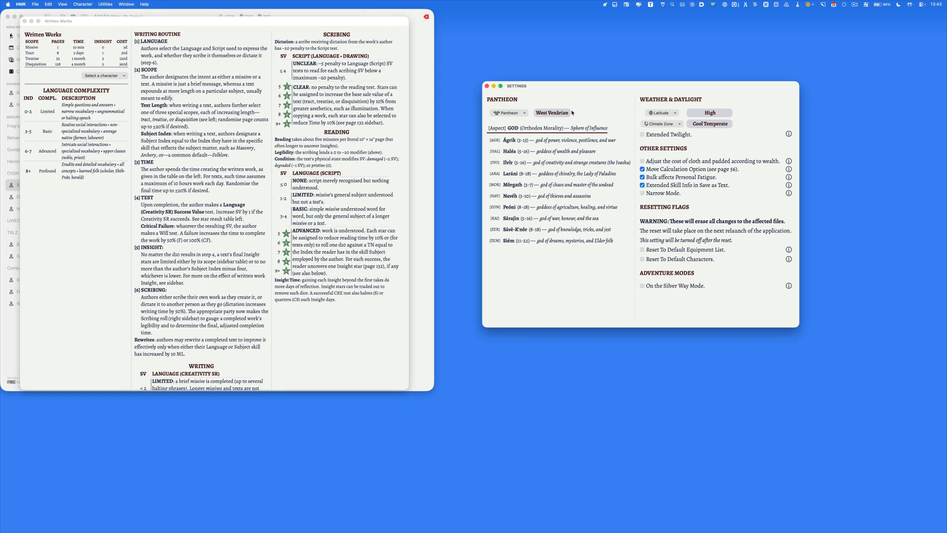
click(487, 85)
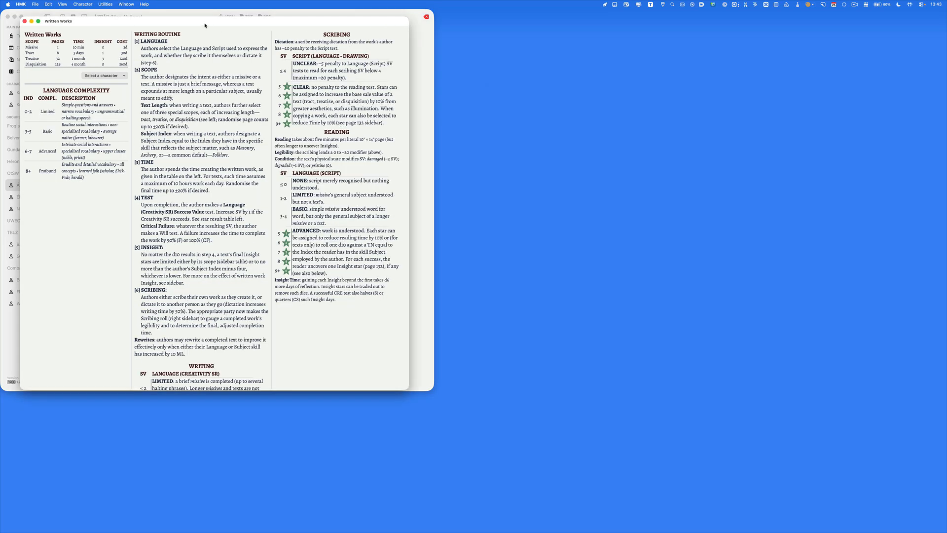
Show the reading and scribing values of the OtSW group's second character in Written Works, enlarge the window and close it
click(97, 76)
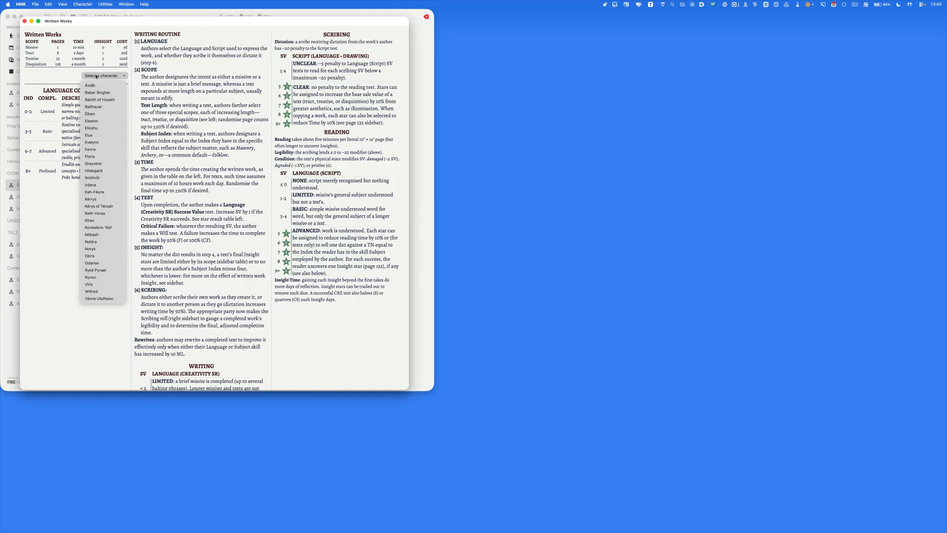
click(94, 114)
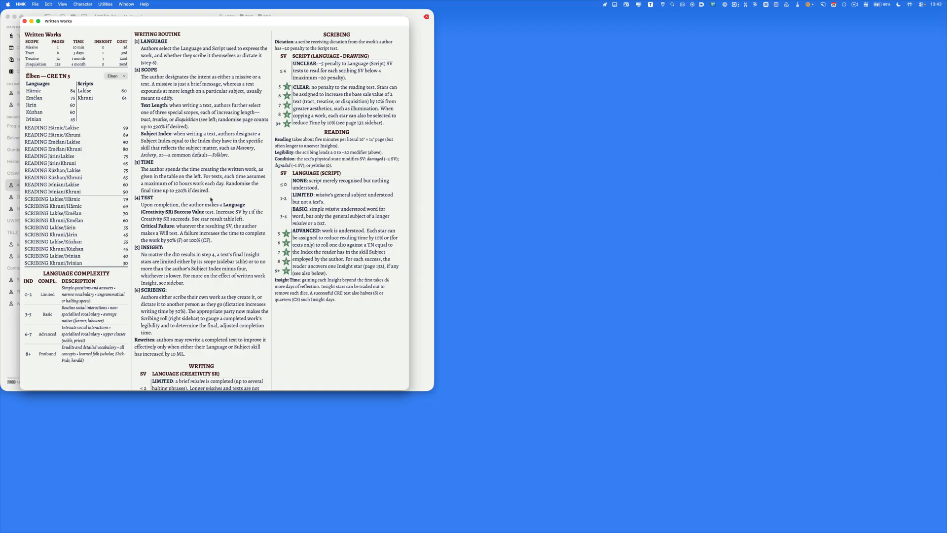
drag(409, 401, 437, 470)
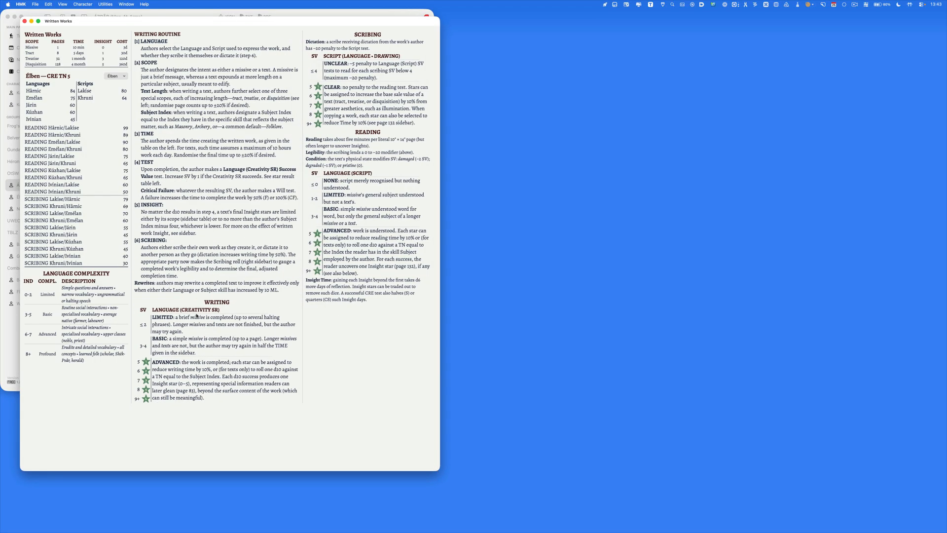
click(24, 21)
Open the IR Tracker and place its window over the character sheet
click(104, 4)
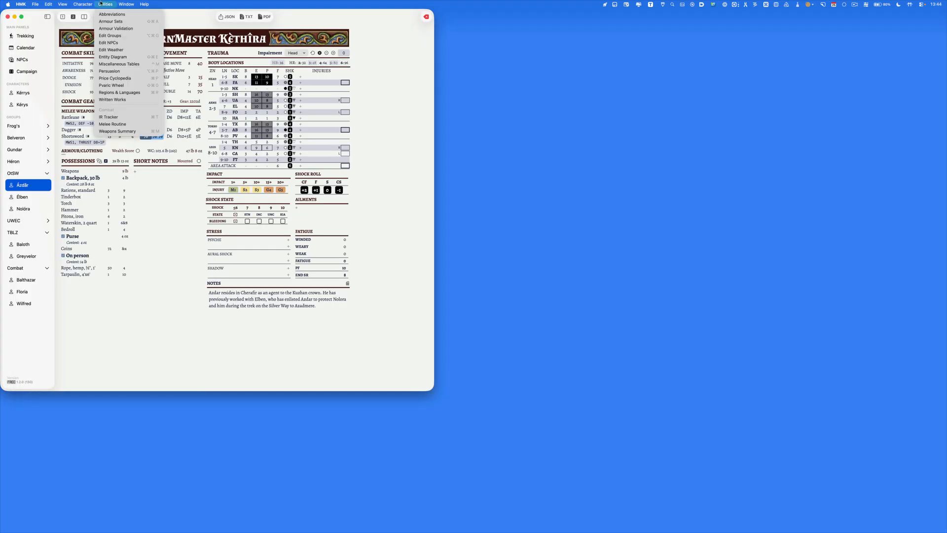
click(119, 117)
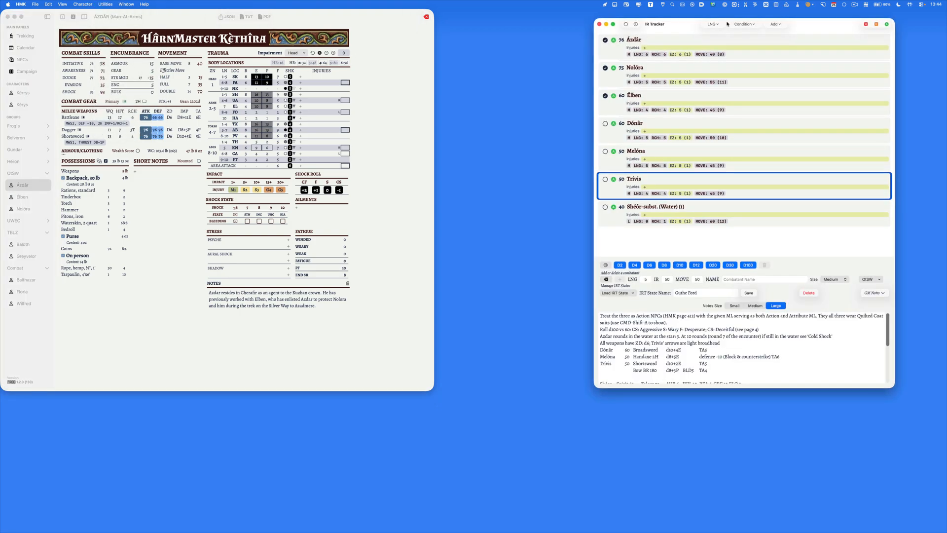
drag(727, 24, 206, 25)
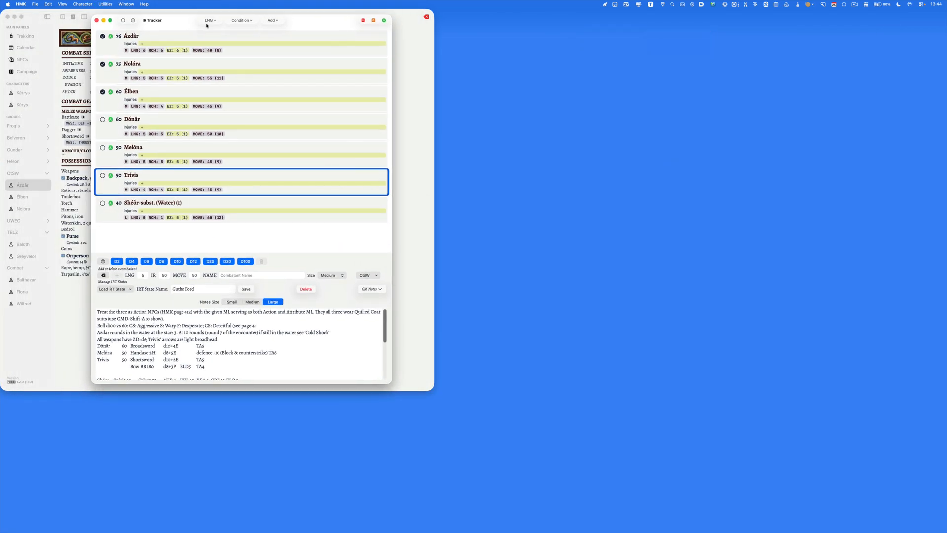
Mark the first combatant in the IR Tracker as KIA and remove all of its conditions again
click(251, 48)
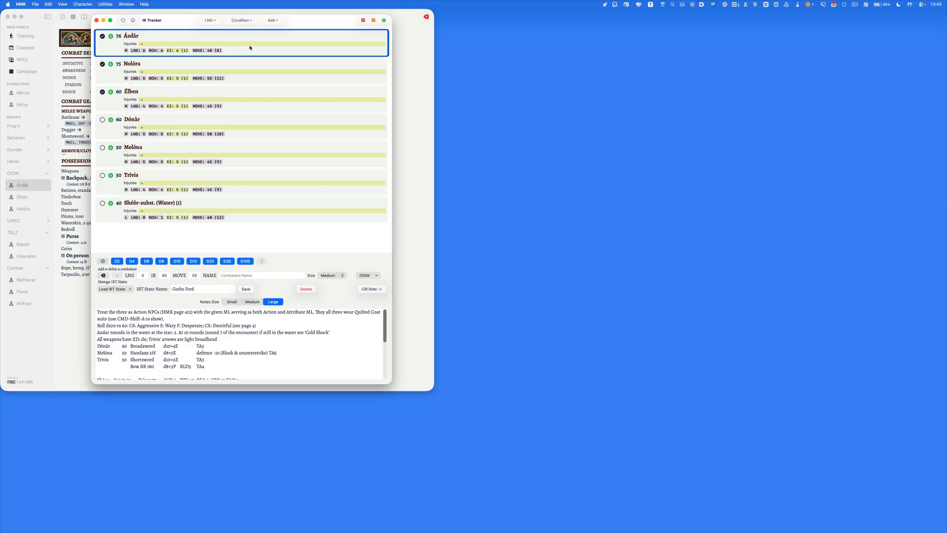
right_click(251, 45)
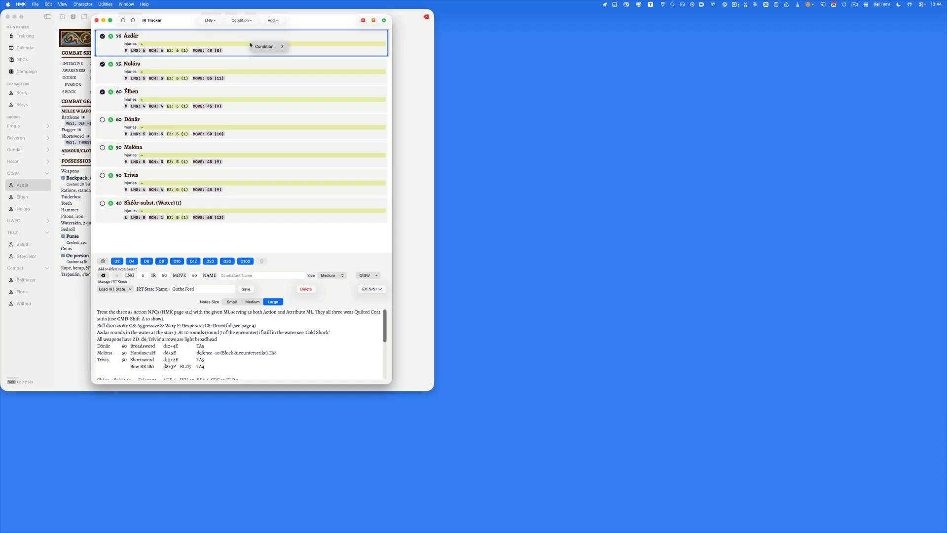
mouse_move(256, 46)
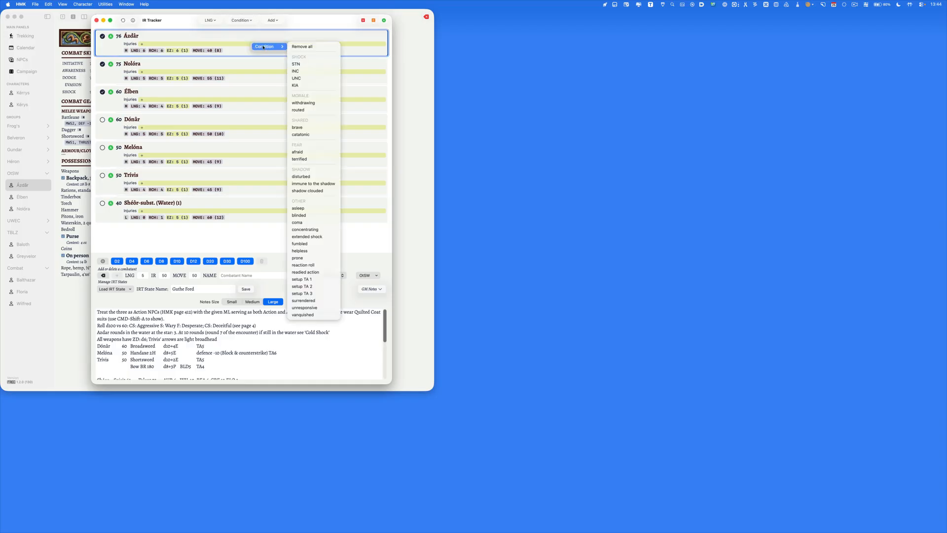
click(304, 86)
right_click(284, 43)
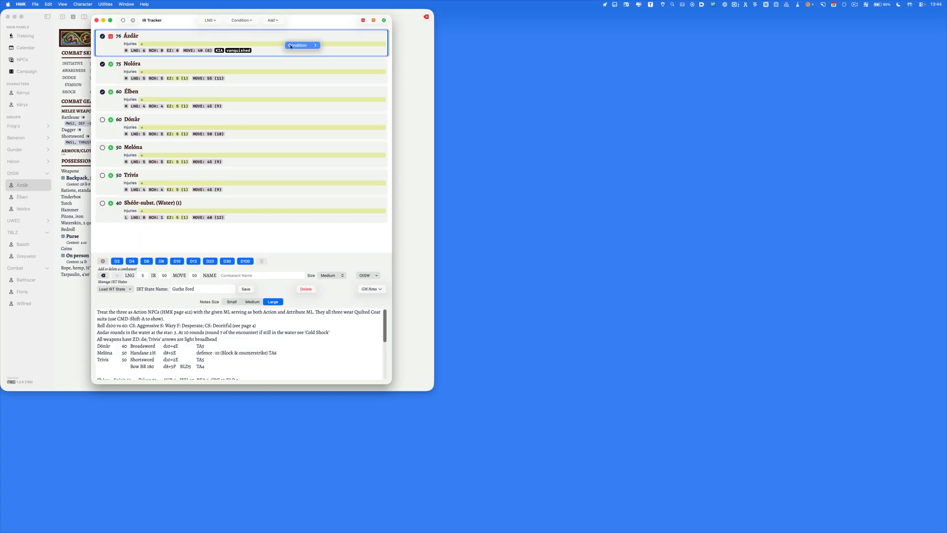
mouse_move(306, 44)
click(333, 50)
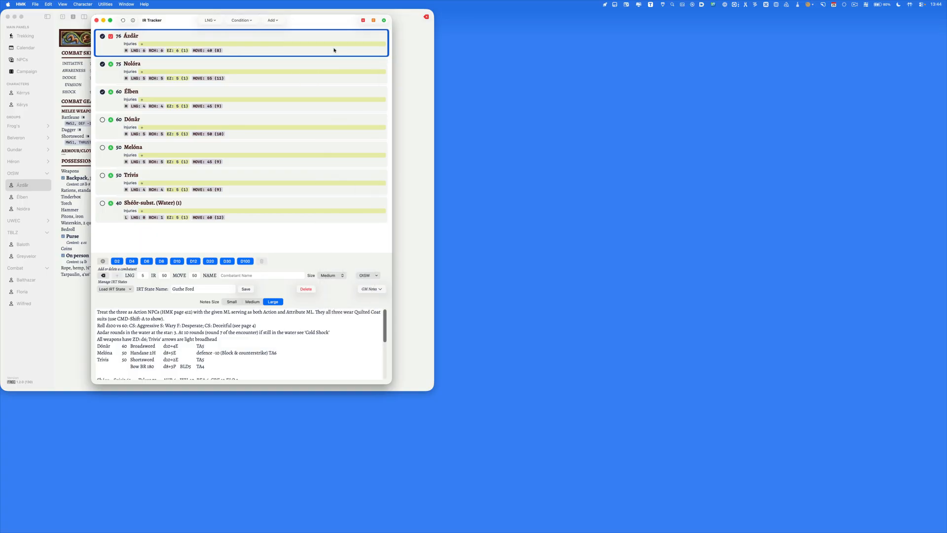
Show the melee rules pane in the IR Tracker, widen the window to read it, and hide the pane again
click(133, 20)
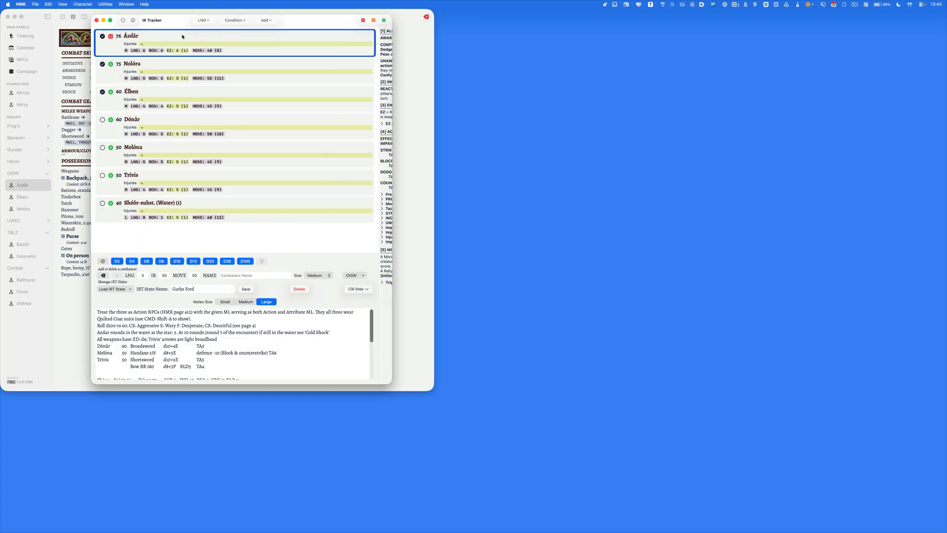
drag(437, 81, 526, 80)
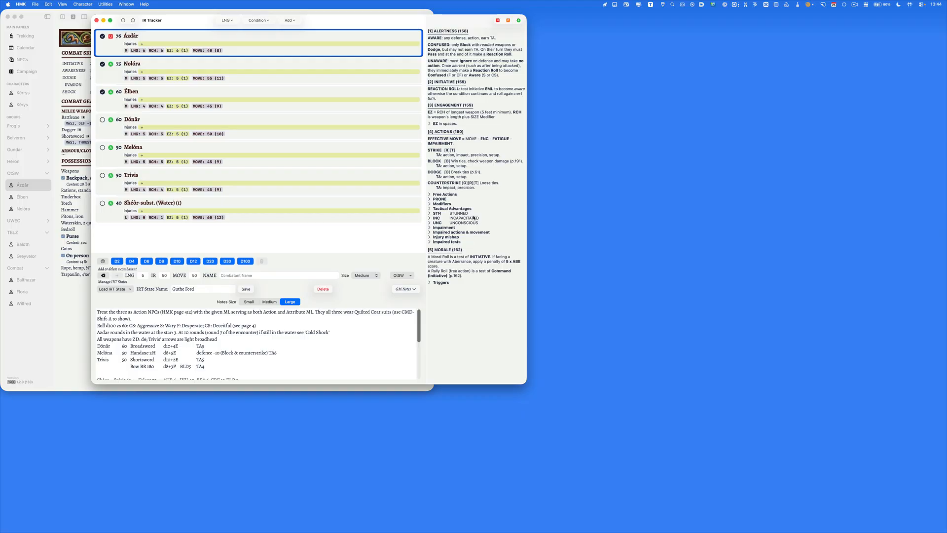
click(134, 20)
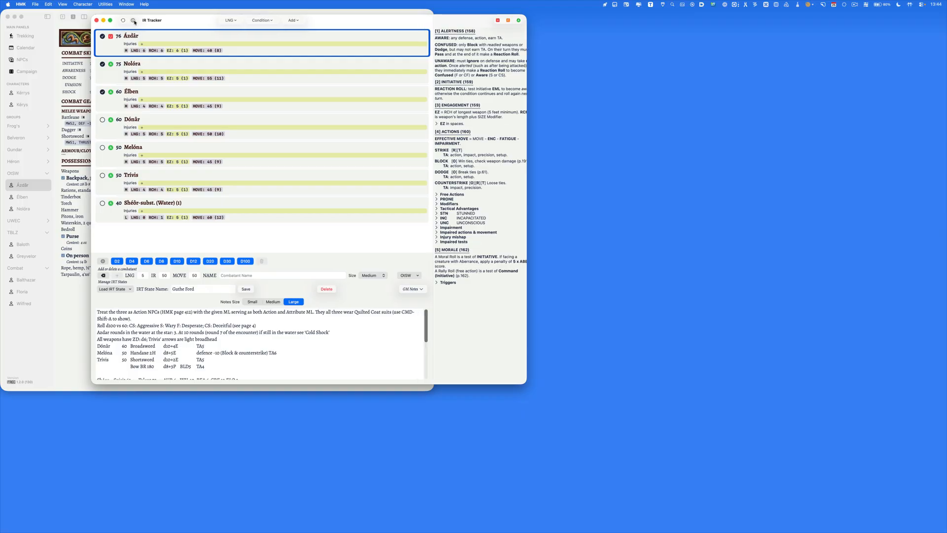
drag(526, 79, 421, 79)
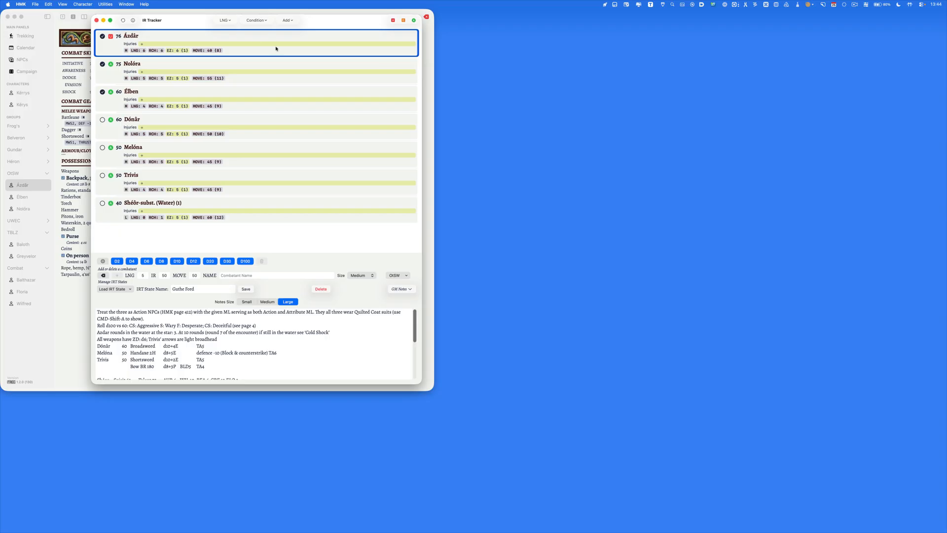
Open the Melee Routine in its own window beside the IR Tracker and compare it with the tracker's built-in rules pane
click(104, 4)
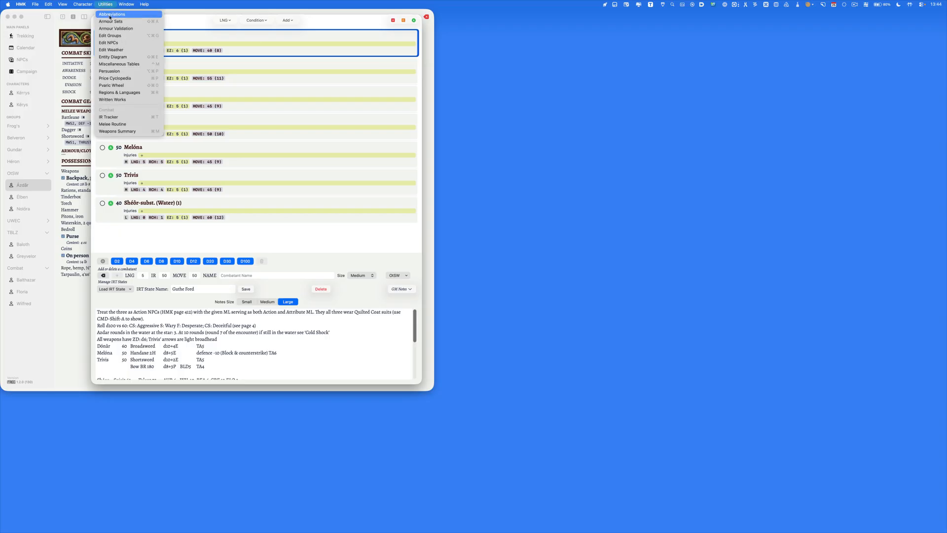
click(118, 125)
drag(189, 16, 610, 13)
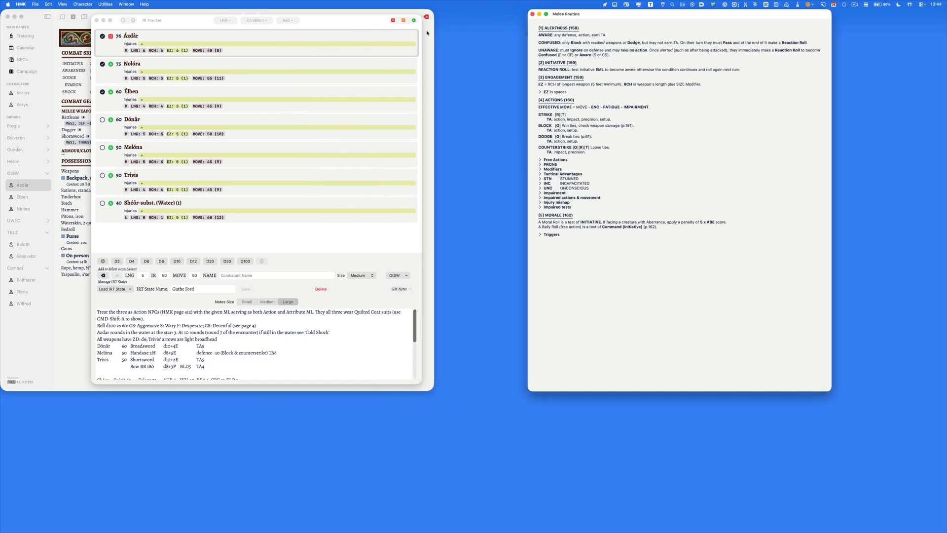
click(136, 21)
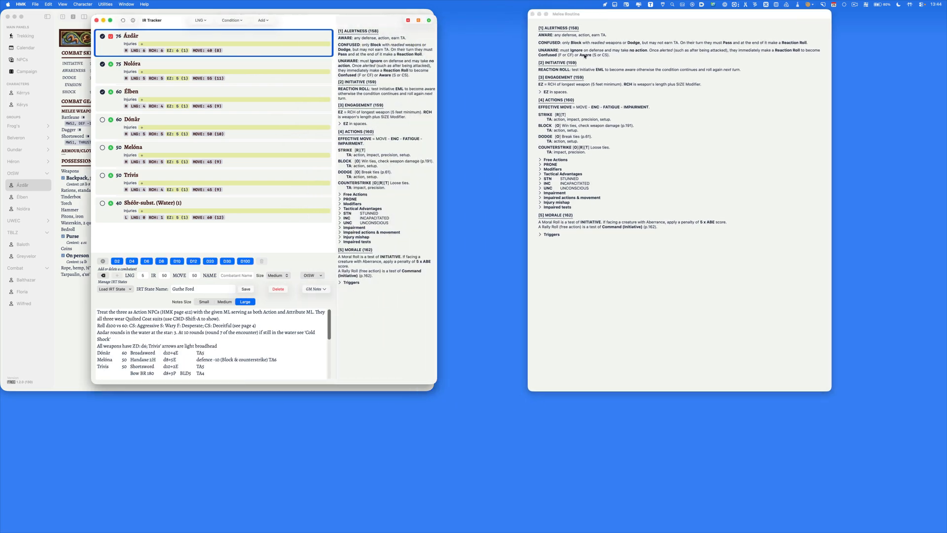
click(132, 20)
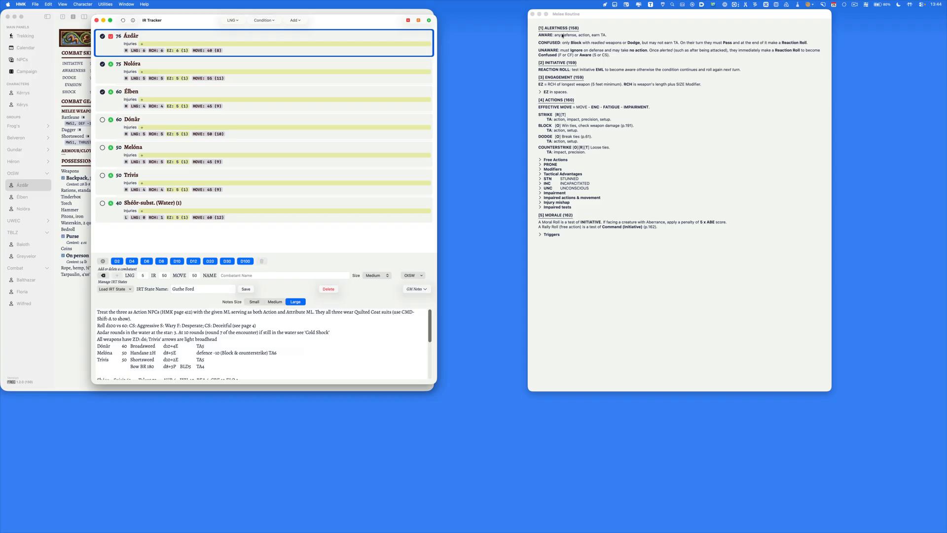
Move the Melee Routine window away from the IR Tracker, expand its PRONE rules to read them, and close the window
drag(598, 14, 708, 13)
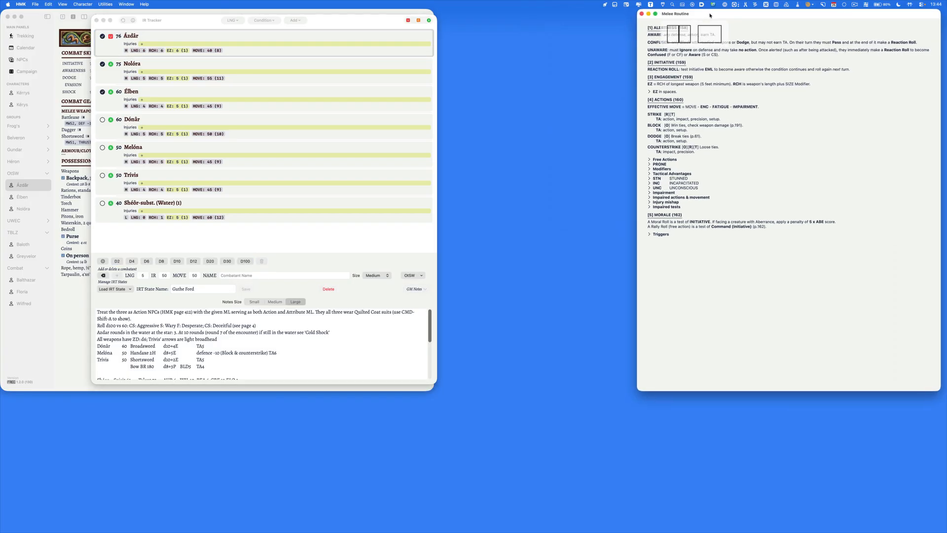
click(659, 164)
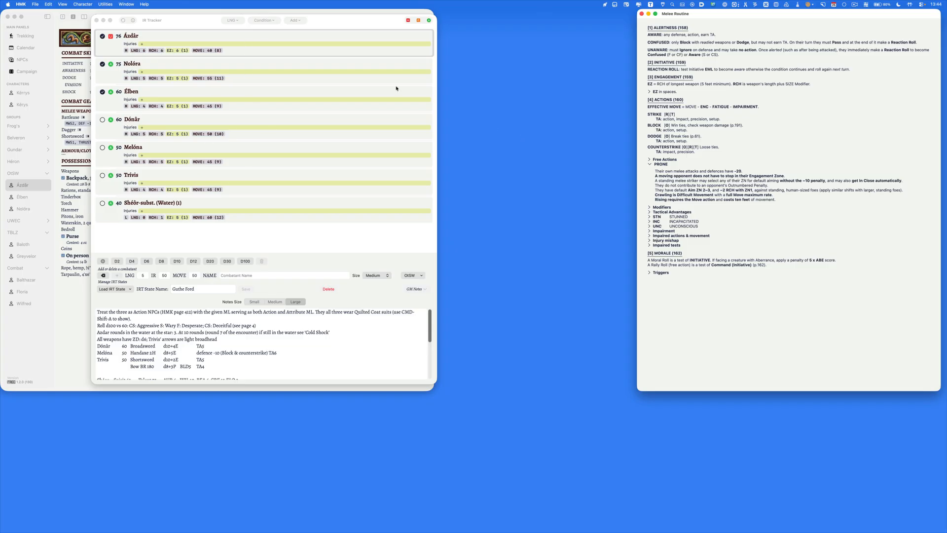
click(641, 14)
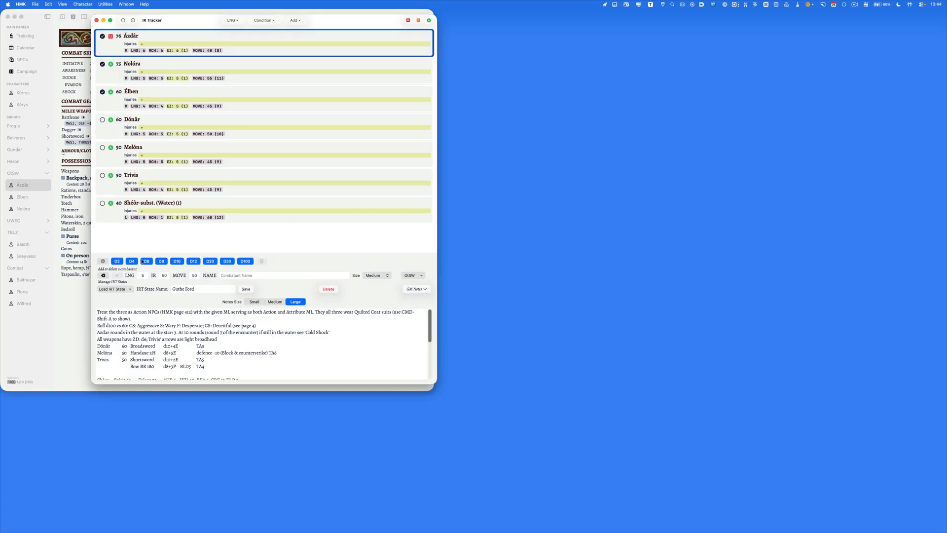
Roll a D100, a D20 and two D2 with the IR Tracker's dice
click(241, 262)
click(209, 262)
click(119, 262)
click(119, 262)
Reset the IR Tracker to clear the loaded combatants and add the NPC Trivis as a combatant
click(417, 275)
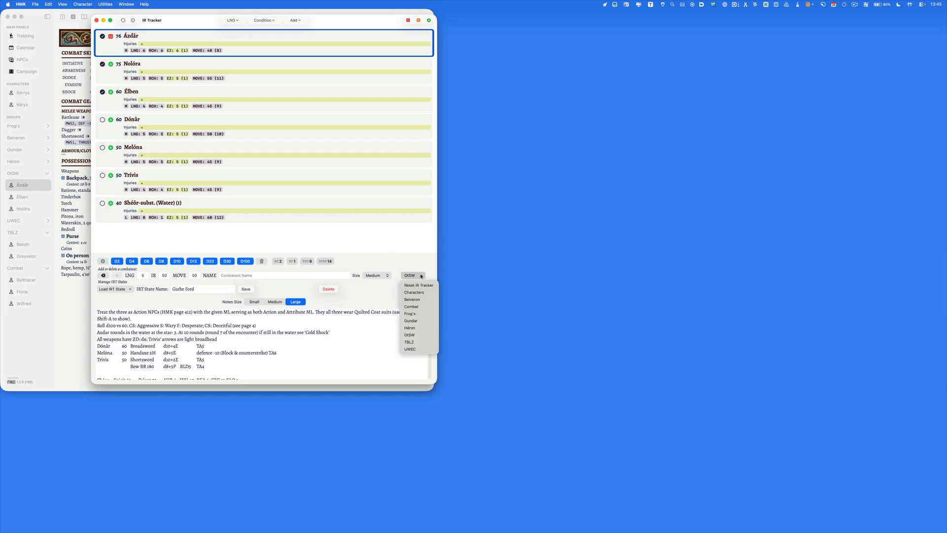
click(417, 285)
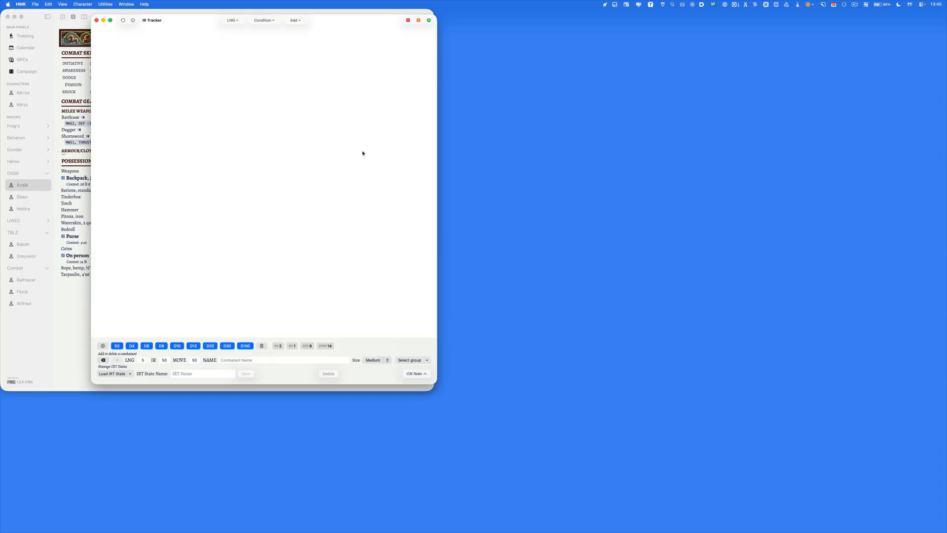
click(296, 20)
mouse_move(302, 38)
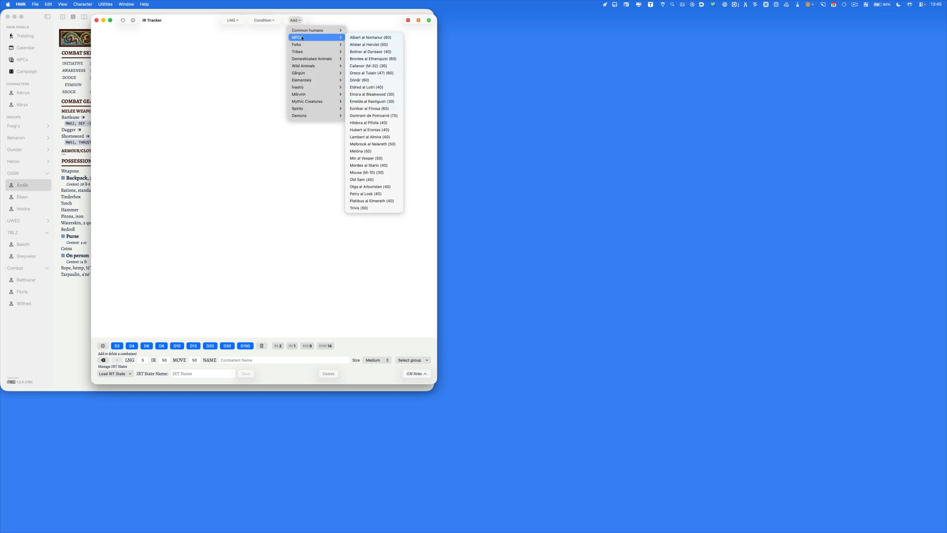
click(378, 207)
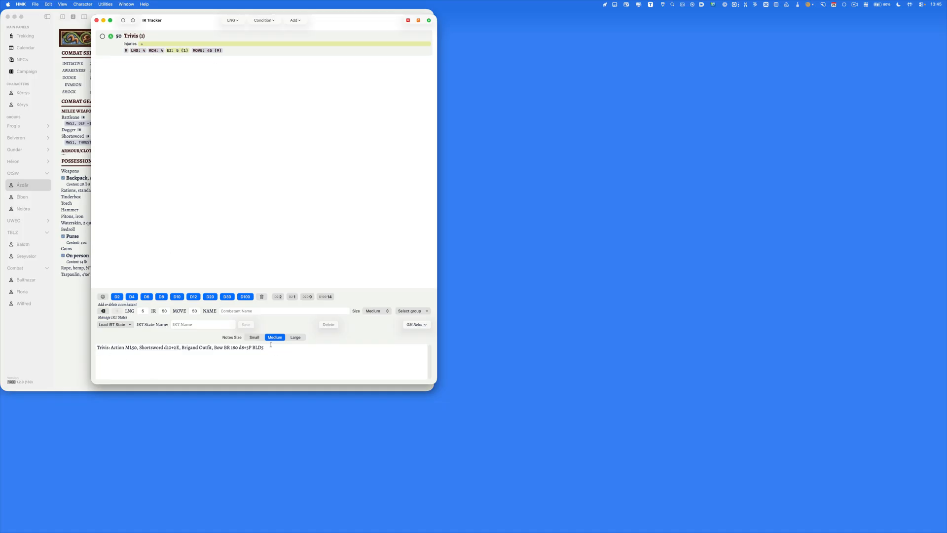
Highlight the "Action ML50" entry in Trivis's GM note and close the IR Tracker
double_click(102, 348)
drag(111, 348, 133, 348)
click(97, 20)
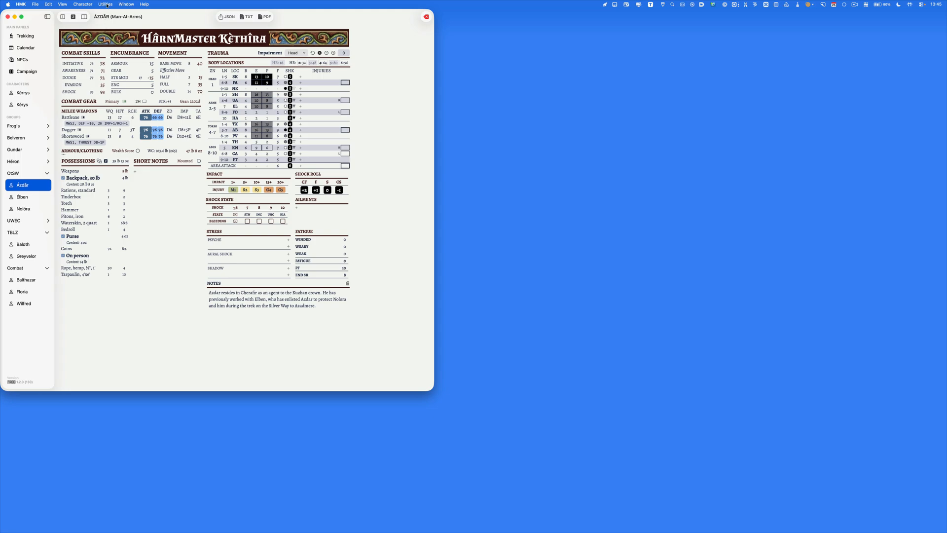
Reopen the IR Tracker to check whether its combatant and GM note are kept, and close it again
click(107, 5)
click(111, 36)
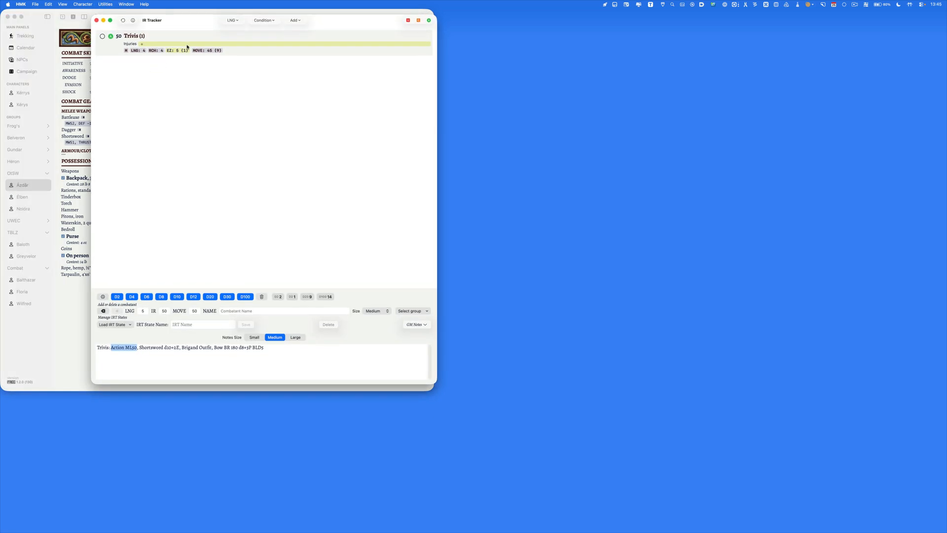
click(97, 20)
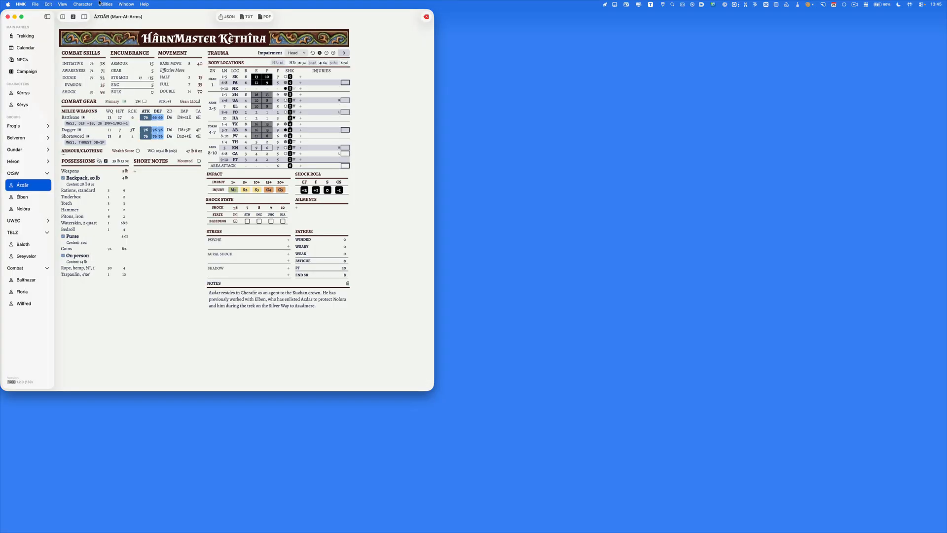
Open the Weapons Summary, look through its melee, projectile and thrown weapon tables, and close it
click(99, 4)
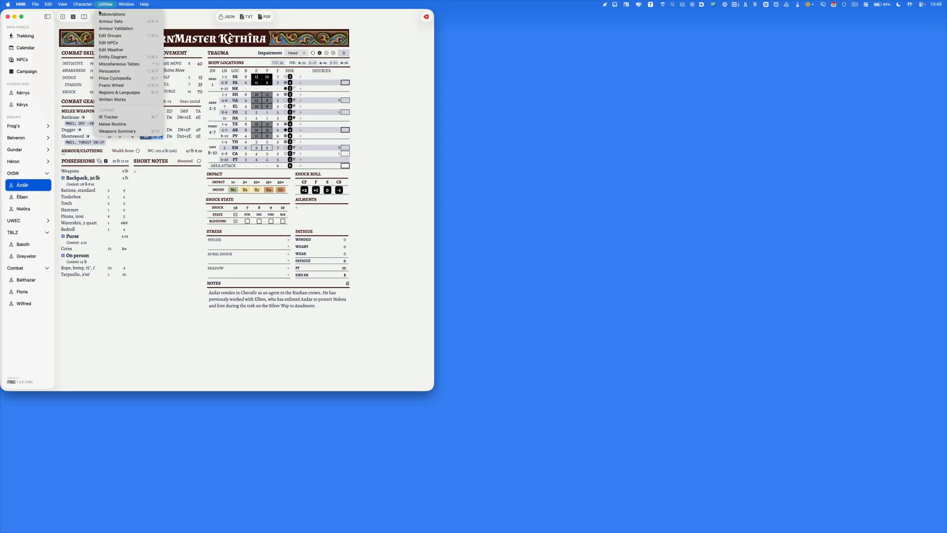
click(123, 132)
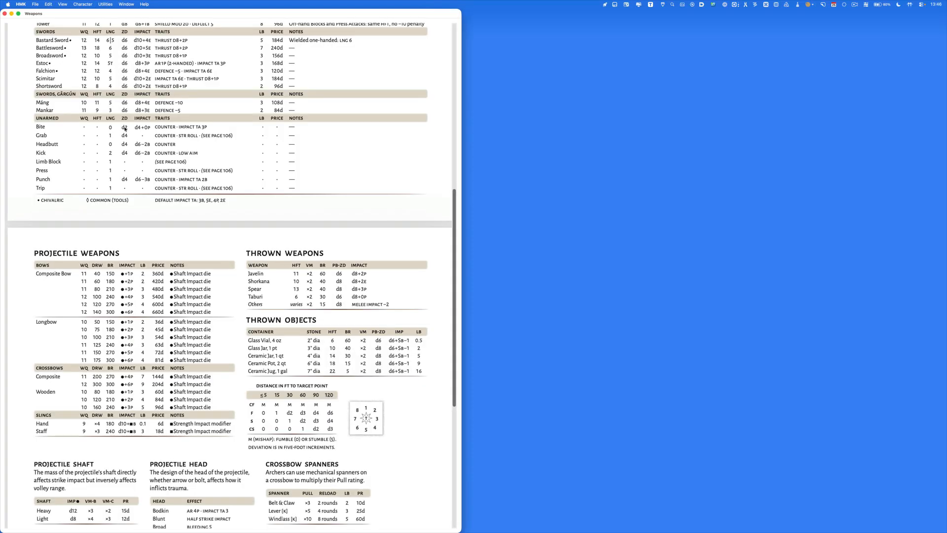
scroll(125, 129, up, 10)
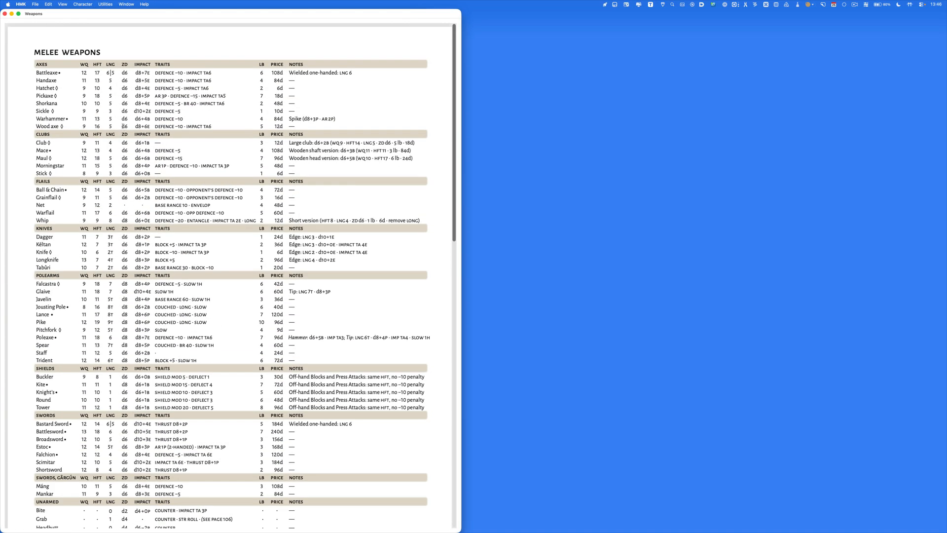
scroll(123, 126, down, 15)
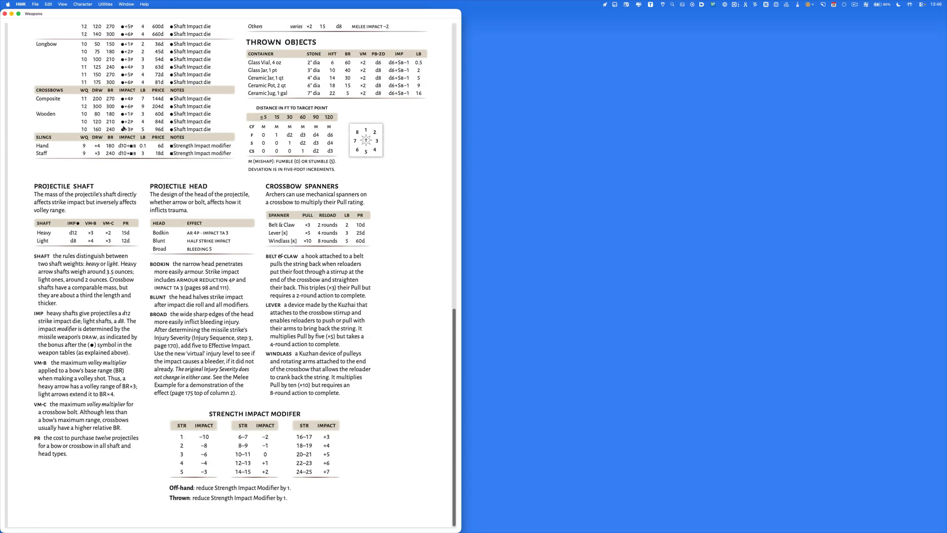
scroll(123, 127, up, 15)
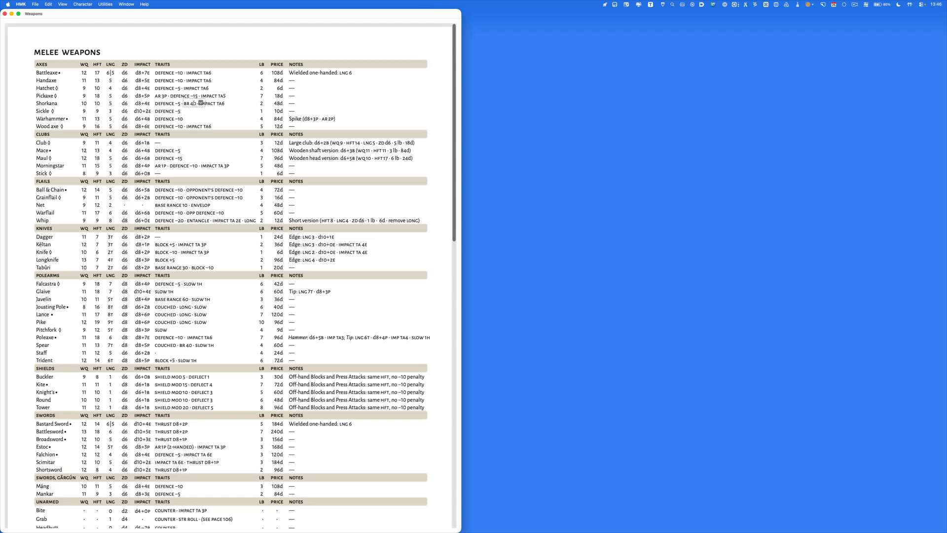
click(5, 14)
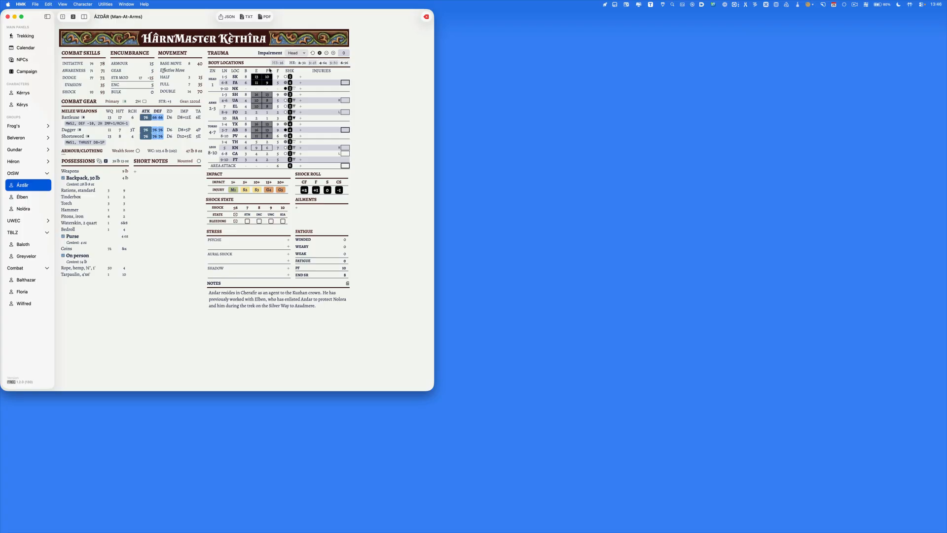
Show the character's attributes and skills page, and start a backup of all characters
click(63, 16)
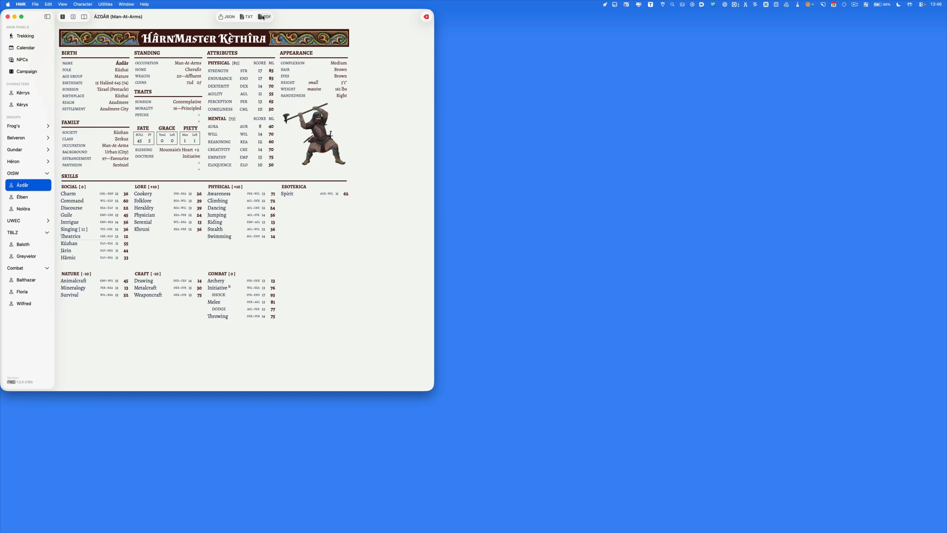
click(35, 4)
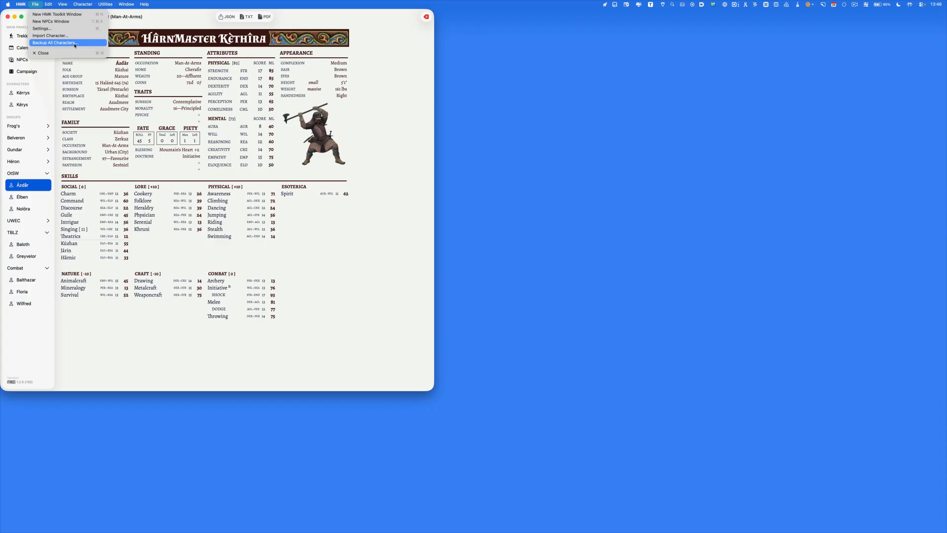
click(94, 44)
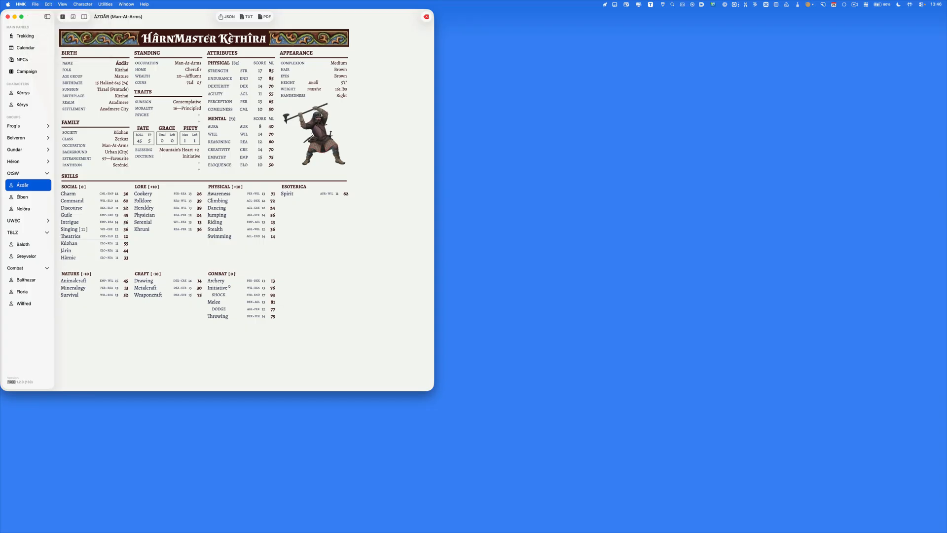